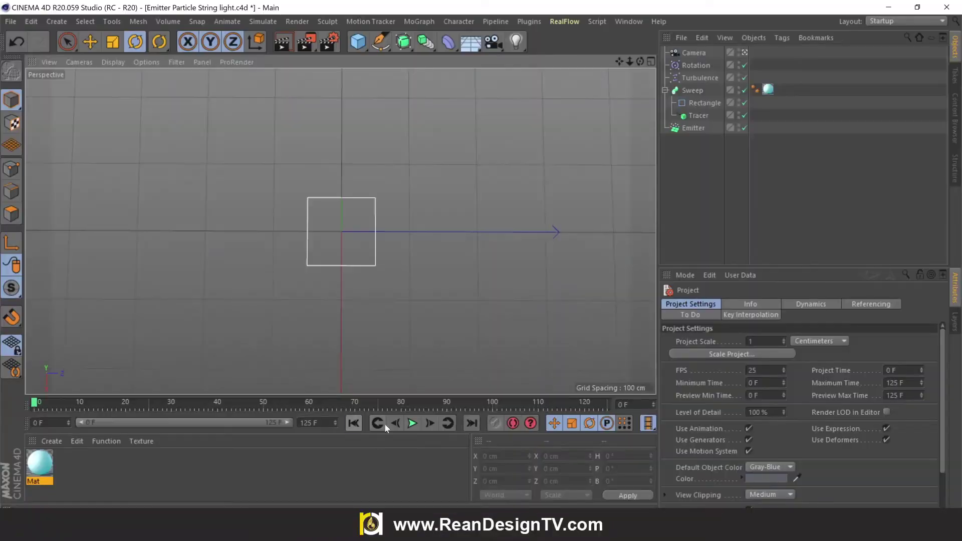
Step: Preview the finished spiral particle animation in the editor view, then go to the File menu
left_click(414, 426)
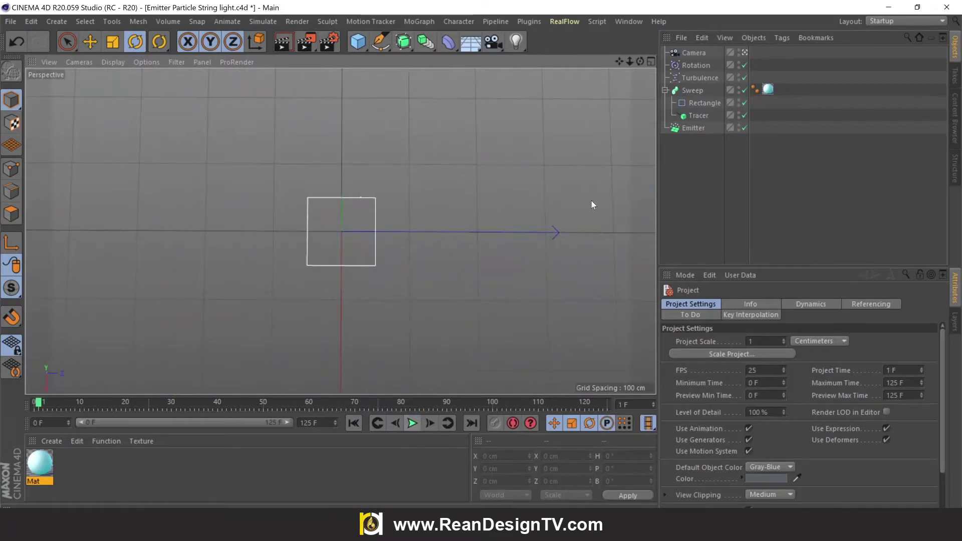
left_click(745, 52)
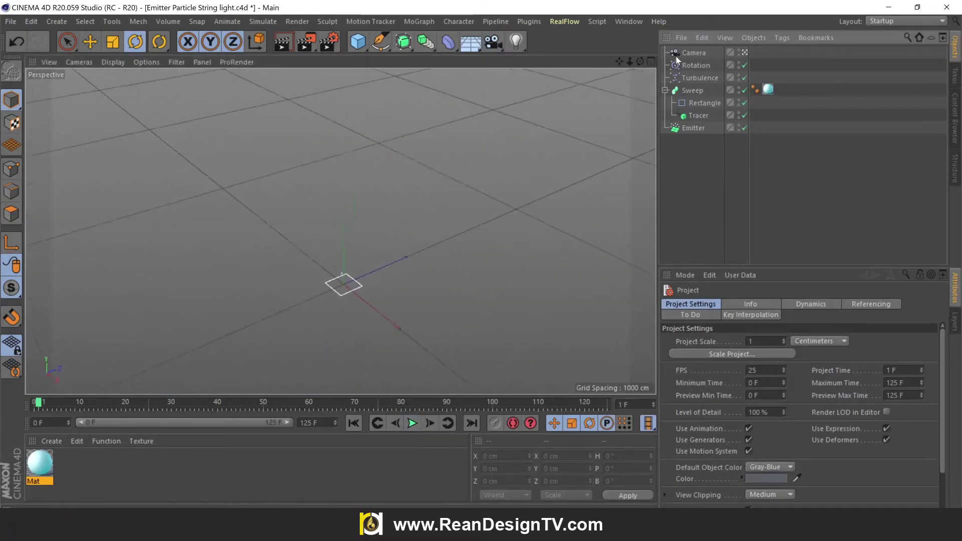
mouse_move(640, 61)
left_mouse_down()
mouse_move(624, 73)
mouse_move(621, 64)
left_mouse_up()
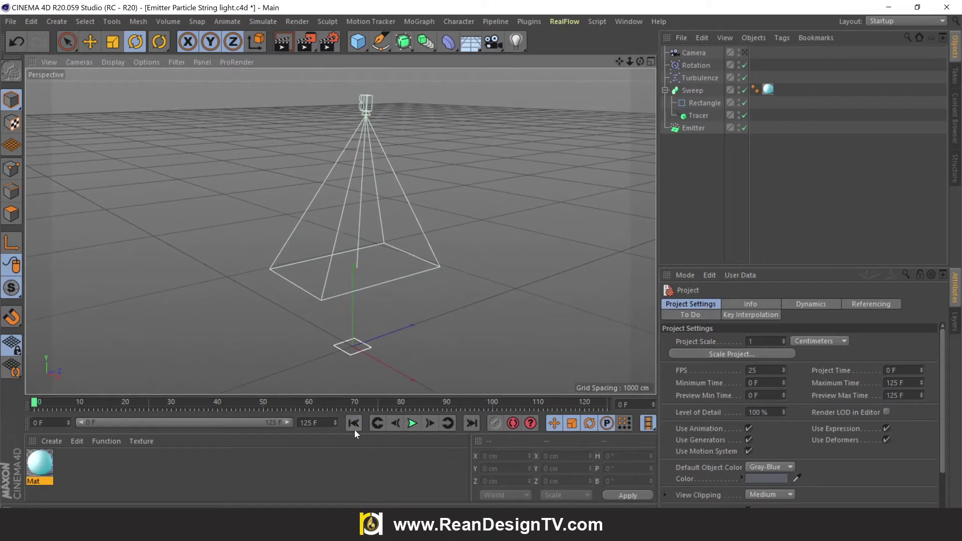
left_click(412, 424)
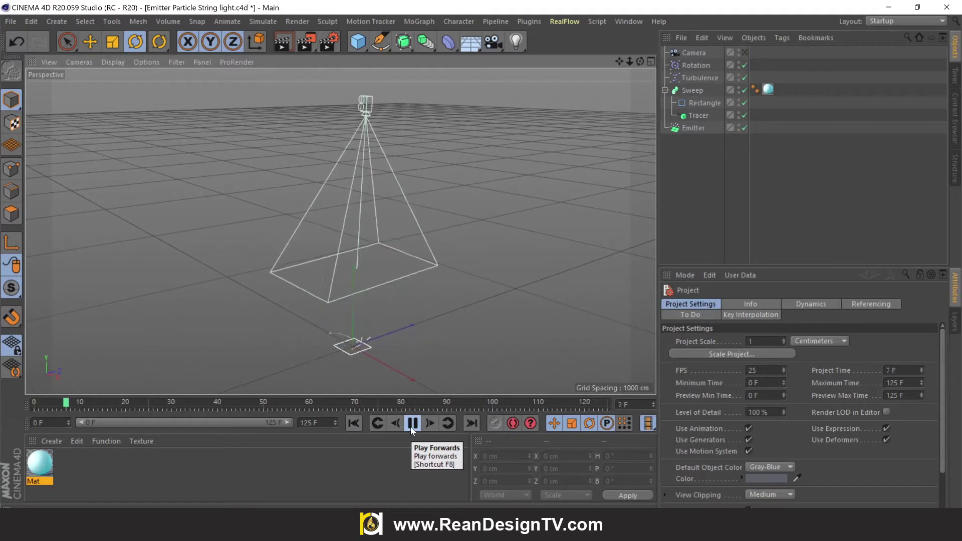
left_click(412, 424)
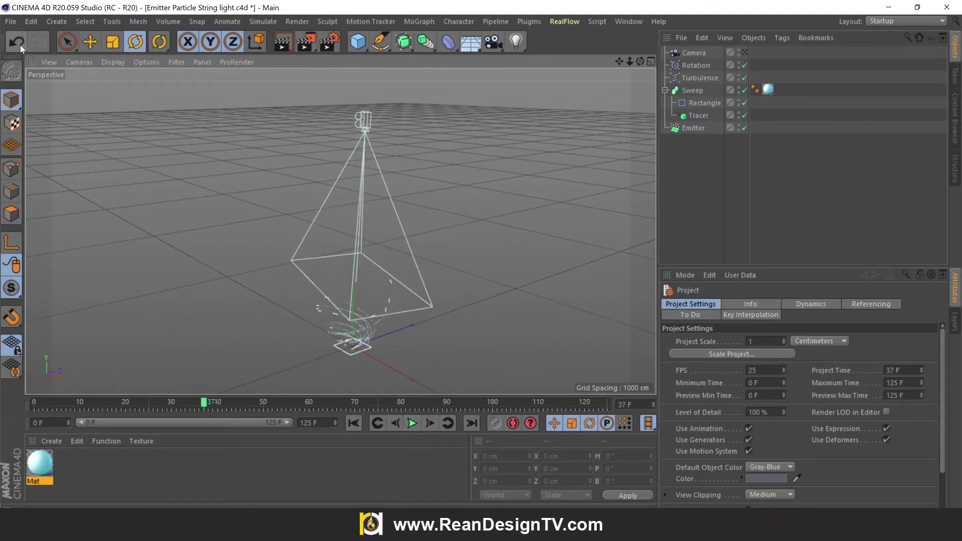
left_click(11, 22)
Step: Start a new empty scene, add a particle Emitter and preview its particles
left_click(47, 39)
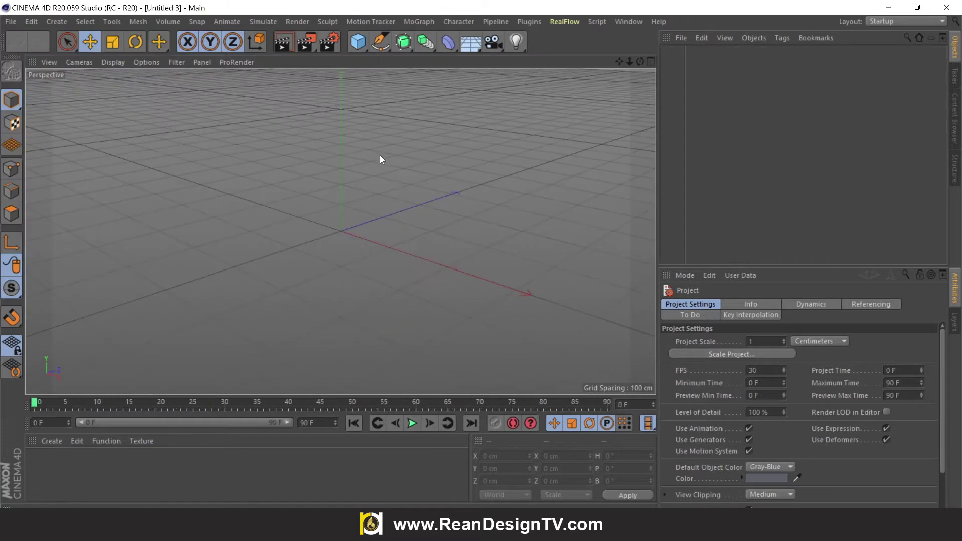
left_click_drag(616, 65, 602, 113)
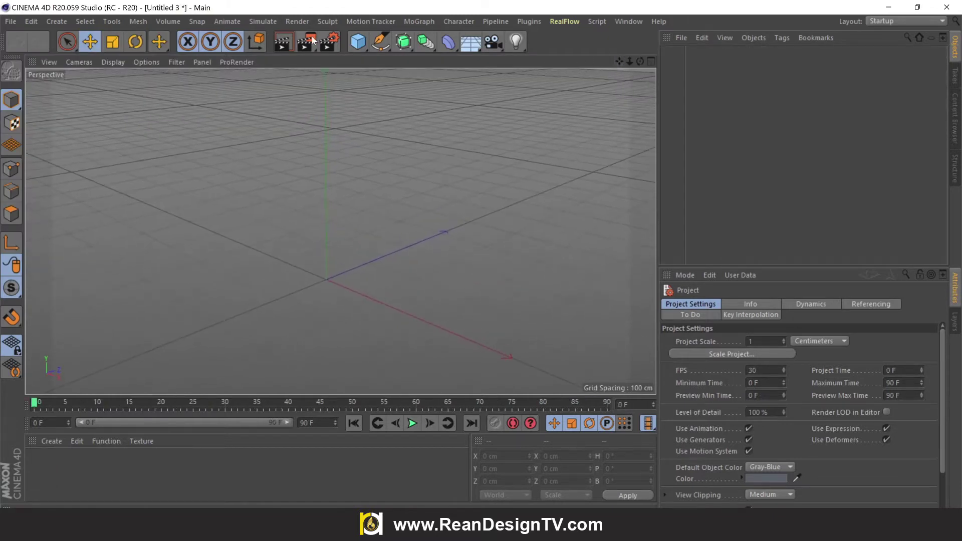
left_click(263, 17)
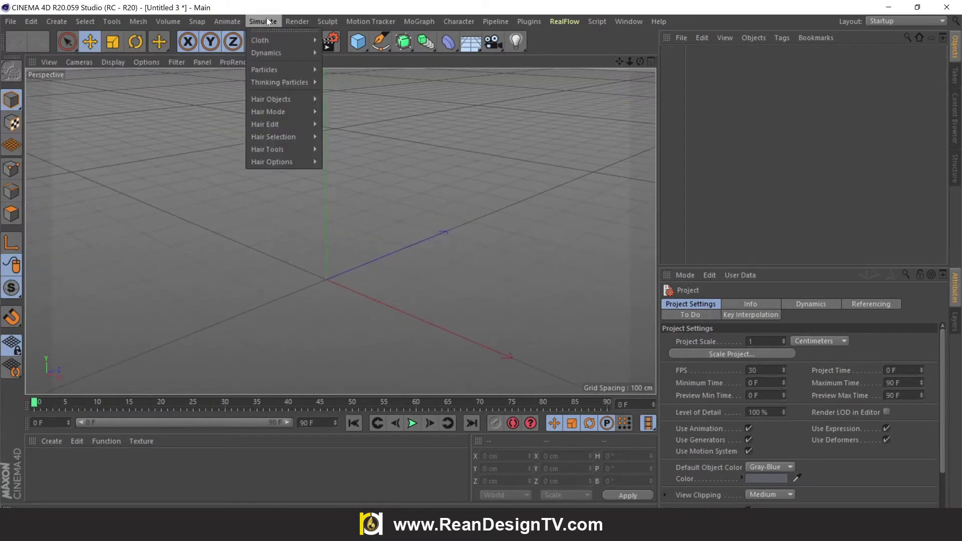
mouse_move(265, 70)
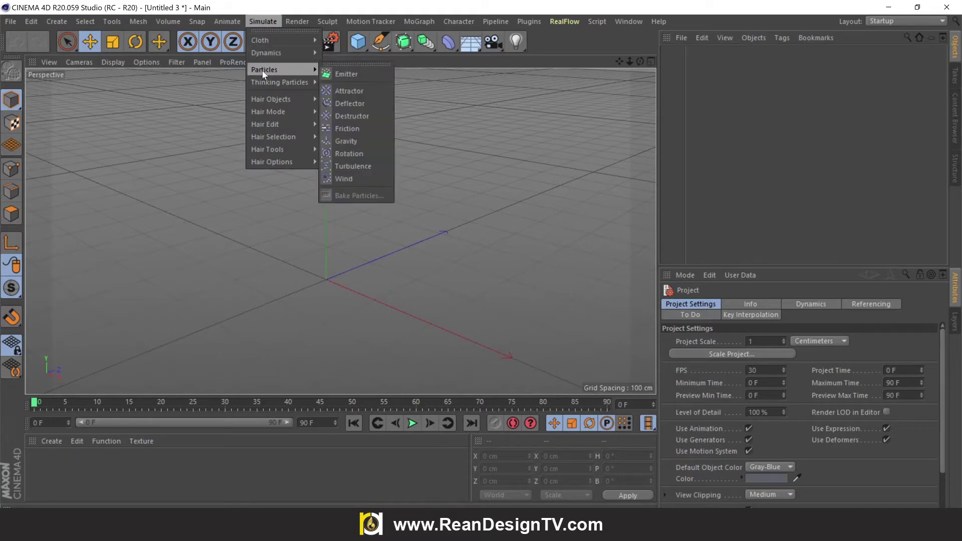
left_click(367, 78)
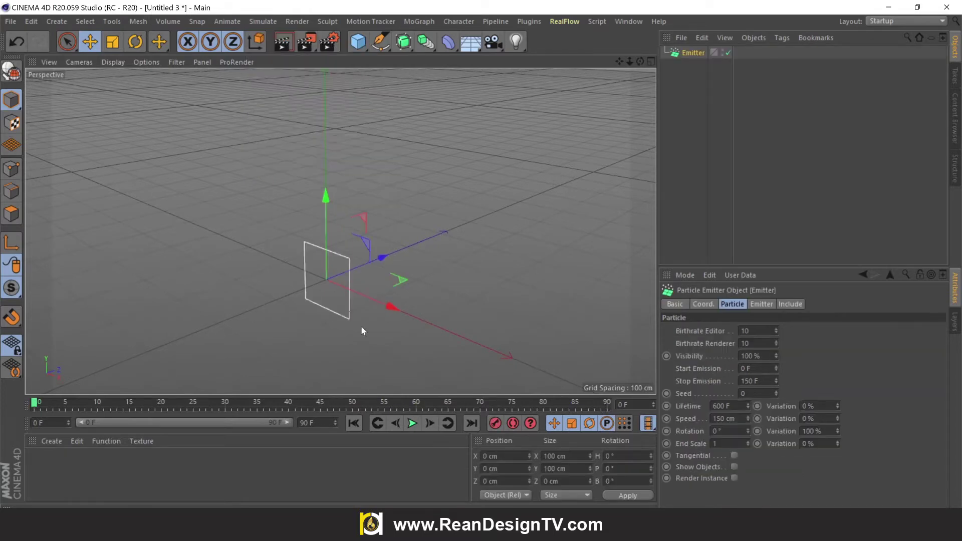
left_click(412, 424)
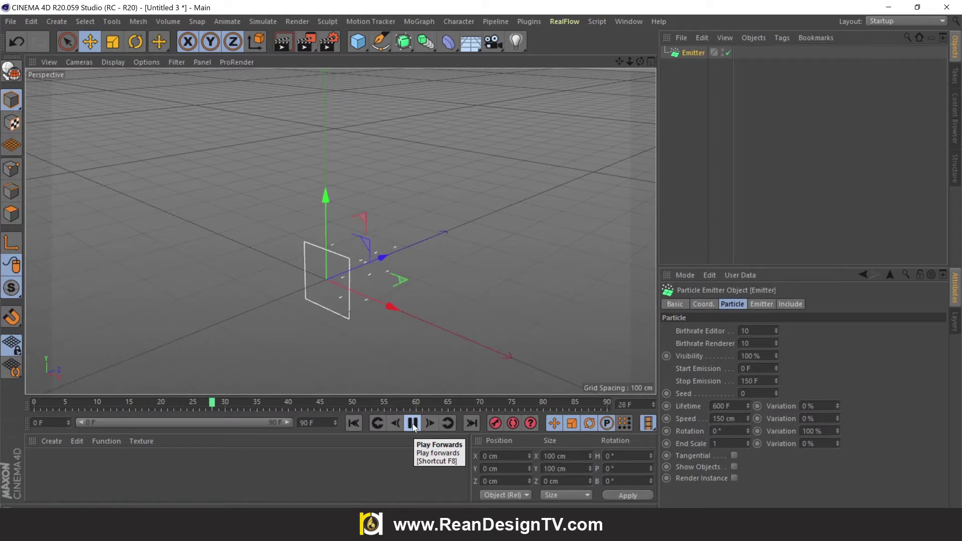
left_click(412, 424)
Step: Rotate the Emitter 90° in pitch so particles stream upward, and replay to check
left_click(134, 42)
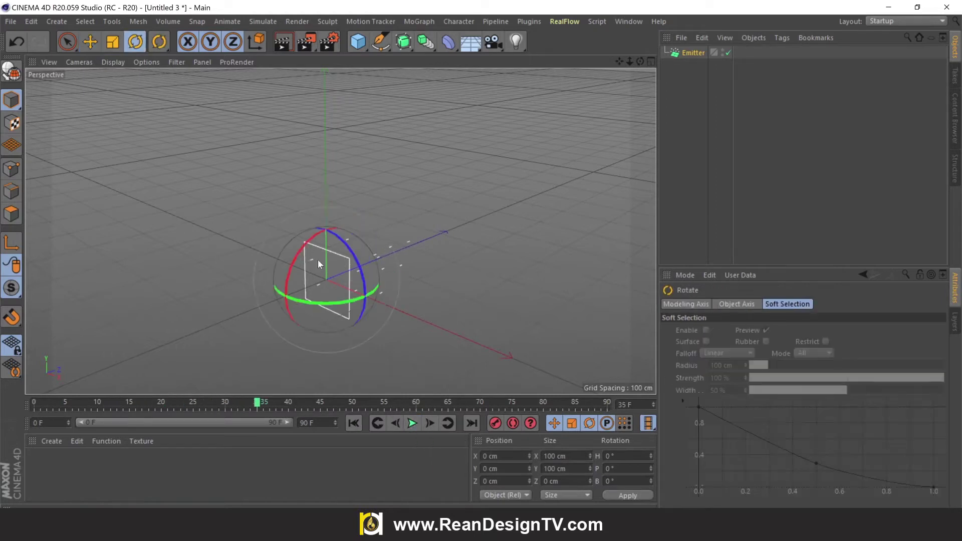
left_click_drag(309, 239, 288, 313)
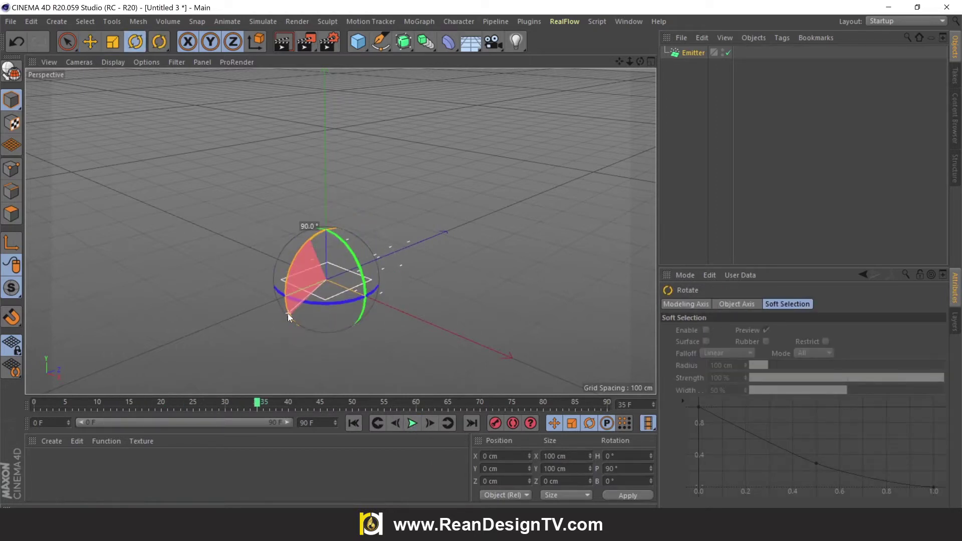
left_click(357, 422)
left_click(419, 424)
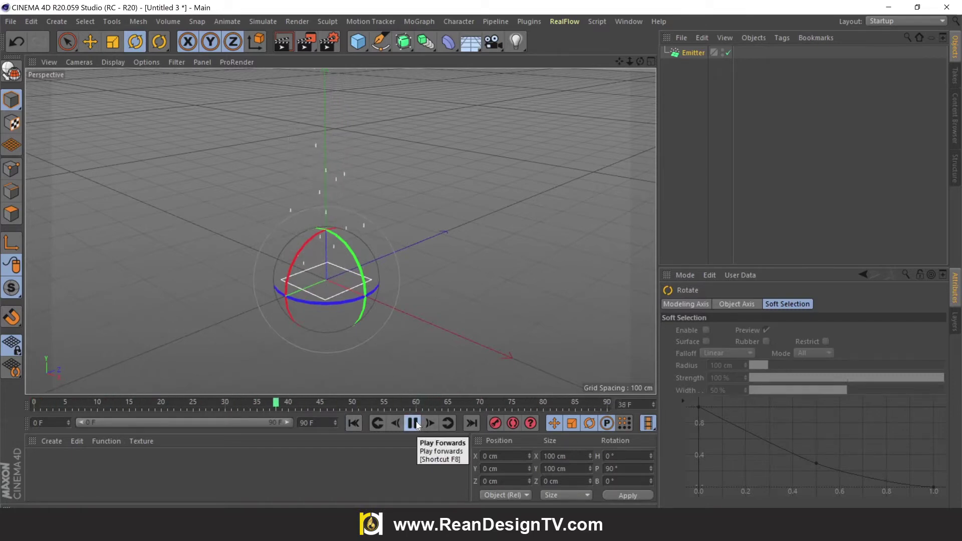
left_click(417, 425)
scroll(318, 223, "up", 1)
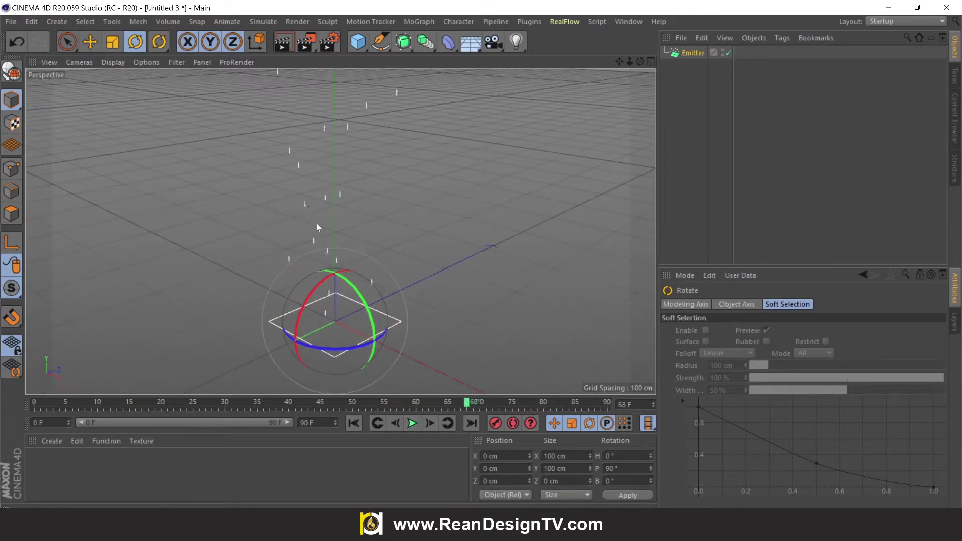
scroll(319, 223, "up", 3)
Step: Frame the rising particles in the view and select the Emitter
left_click(95, 42)
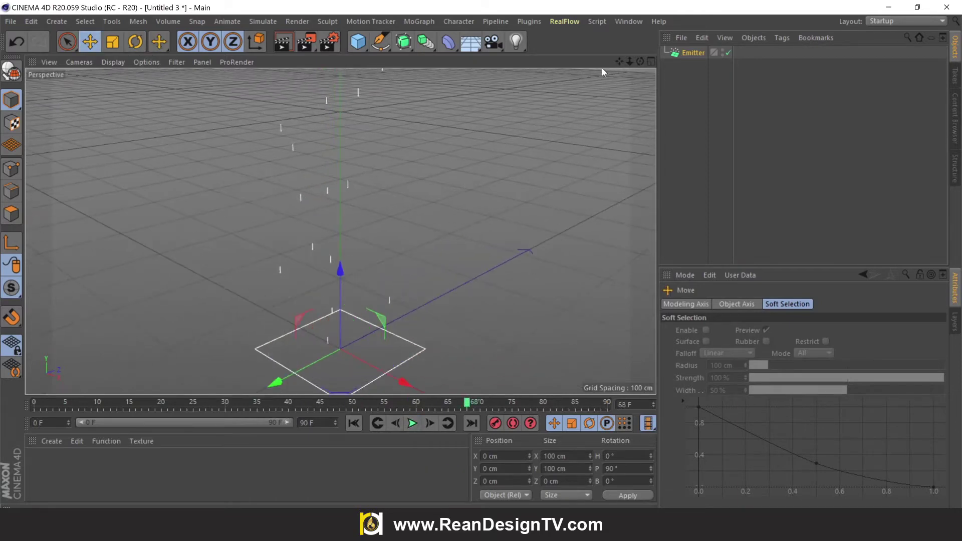
left_click_drag(621, 62, 446, 193)
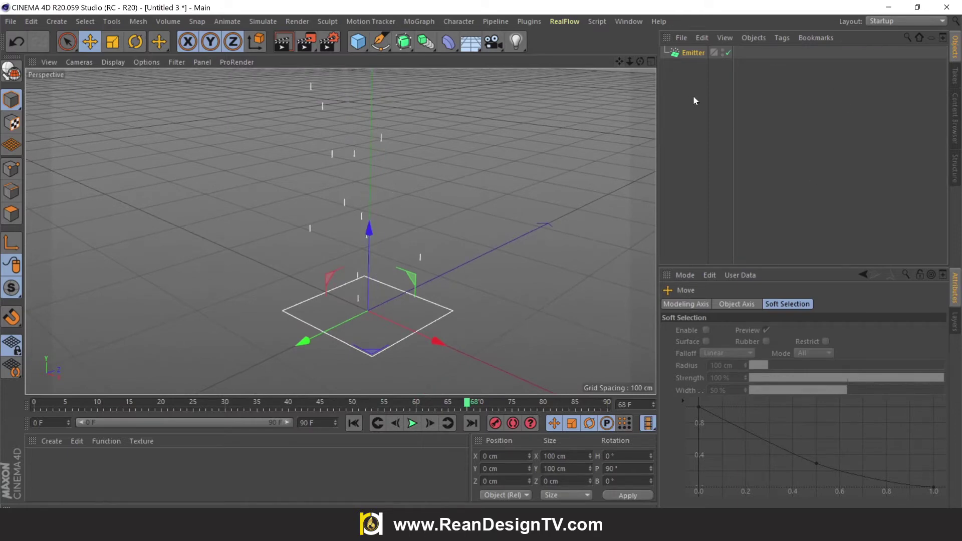
left_click(695, 55)
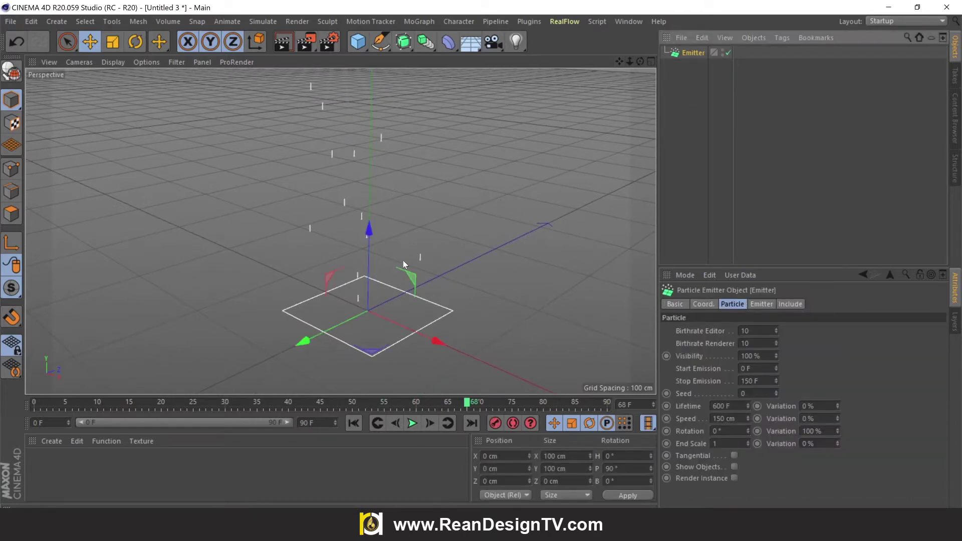
left_click(413, 22)
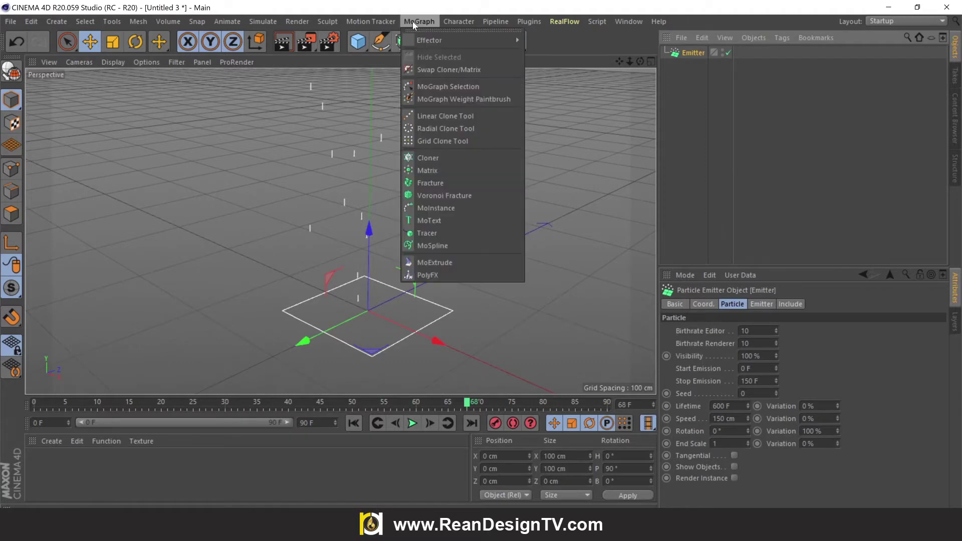
Step: Add a Tracer linked to the Emitter, replay the growing trails and test-render the view
left_click(427, 233)
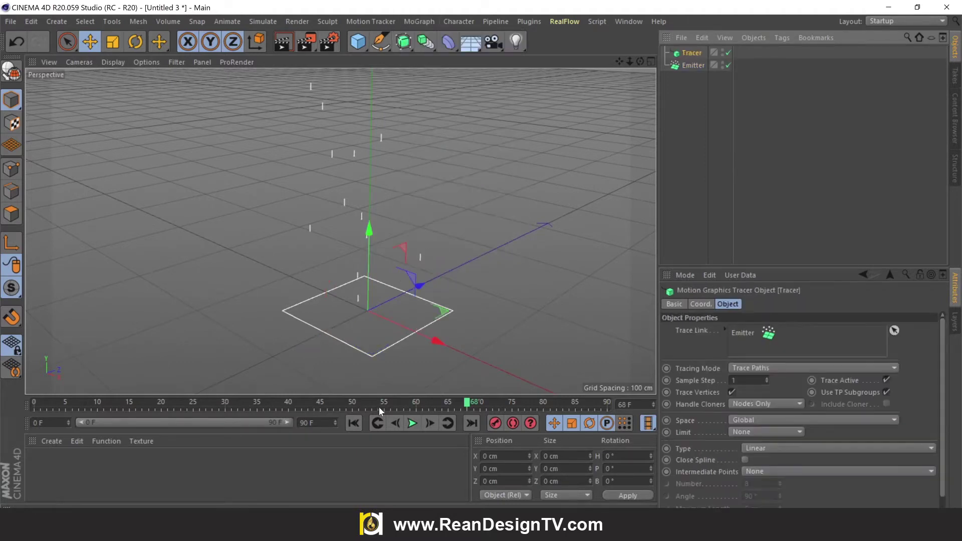
left_click(354, 423)
left_click(412, 424)
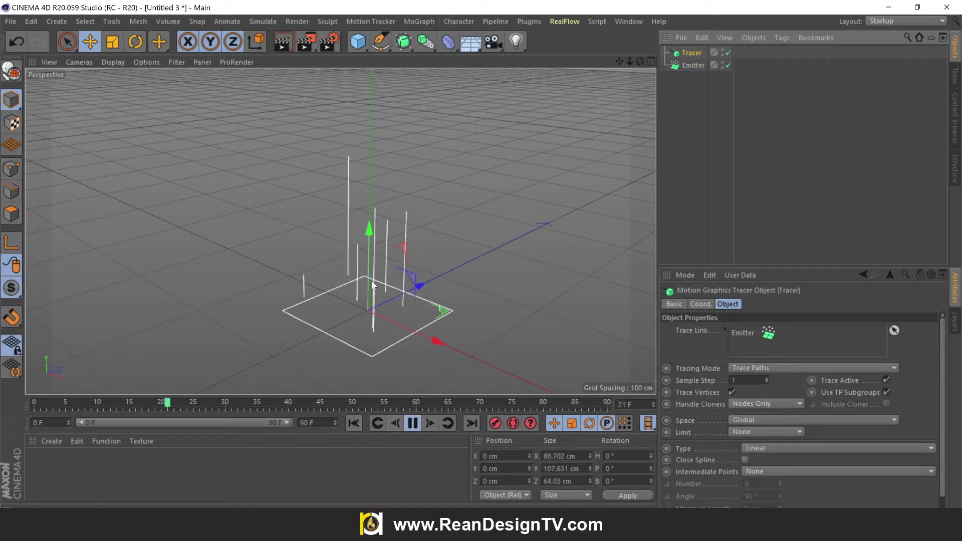
left_click(413, 423)
scroll(381, 145, "up", 5)
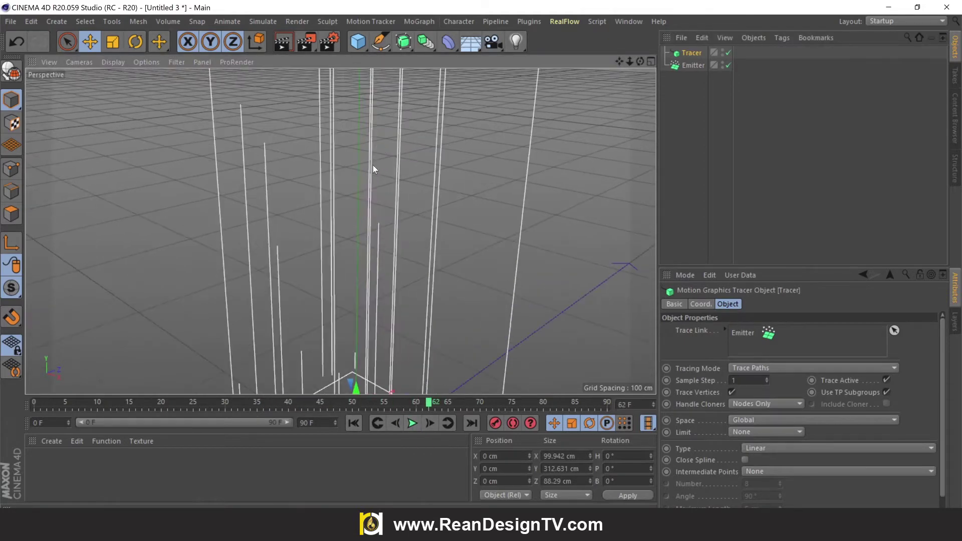
left_click(284, 43)
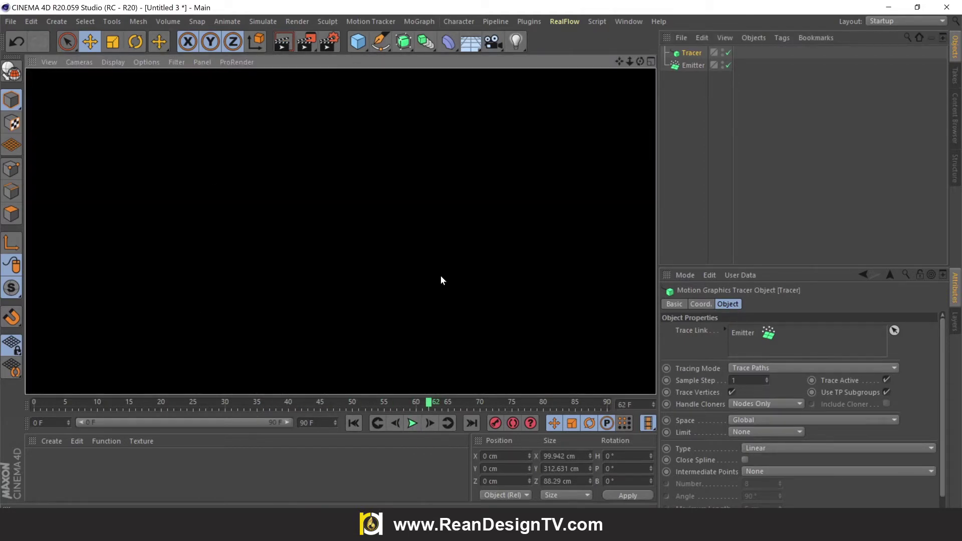
left_click(524, 190)
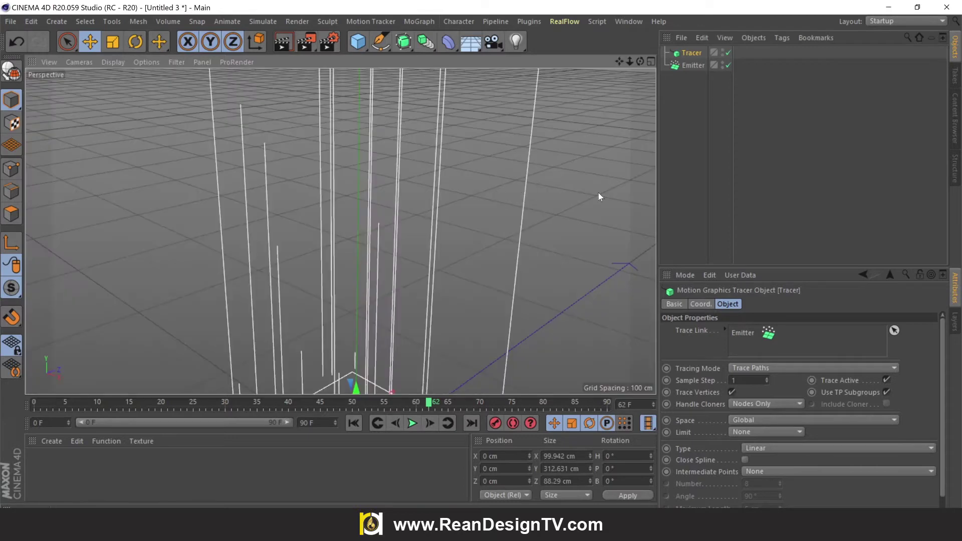
left_click(392, 46)
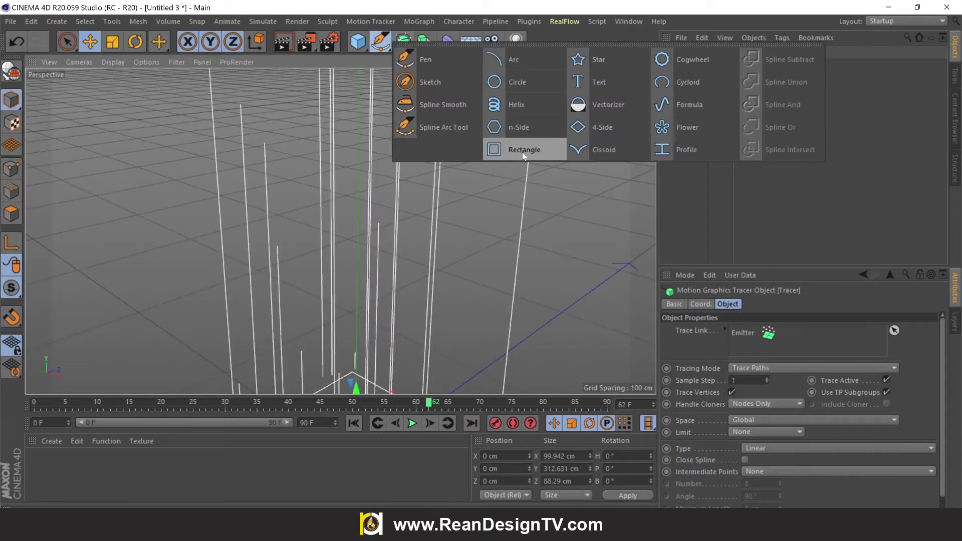
Step: Add a Circle spline and set its radius to 1 cm
left_click(518, 83)
scroll(440, 226, "down", 5)
mouse_move(441, 244)
left_mouse_down("alt")
mouse_move(514, 287)
mouse_move(617, 312)
left_mouse_up("alt")
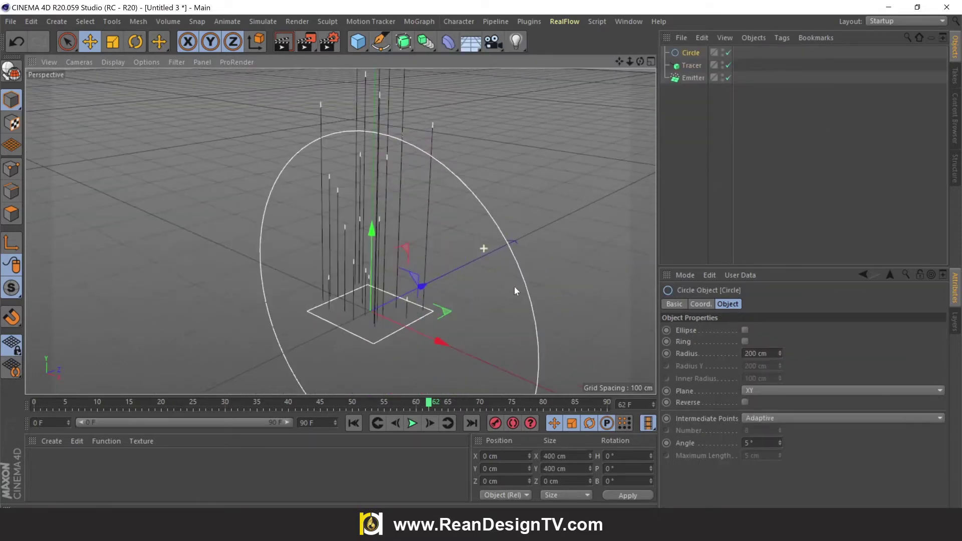
left_click_drag(781, 353, 778, 350)
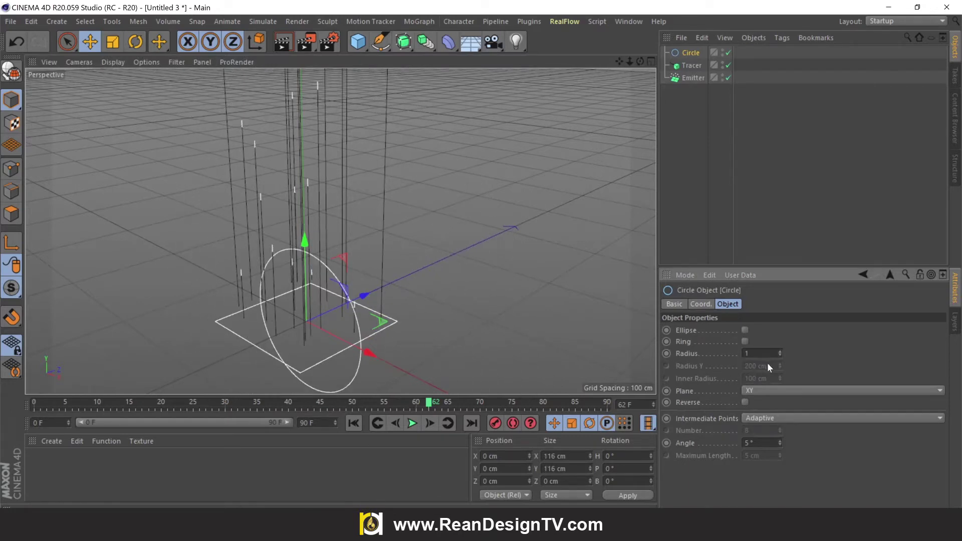
left_click(300, 352)
left_click(691, 53)
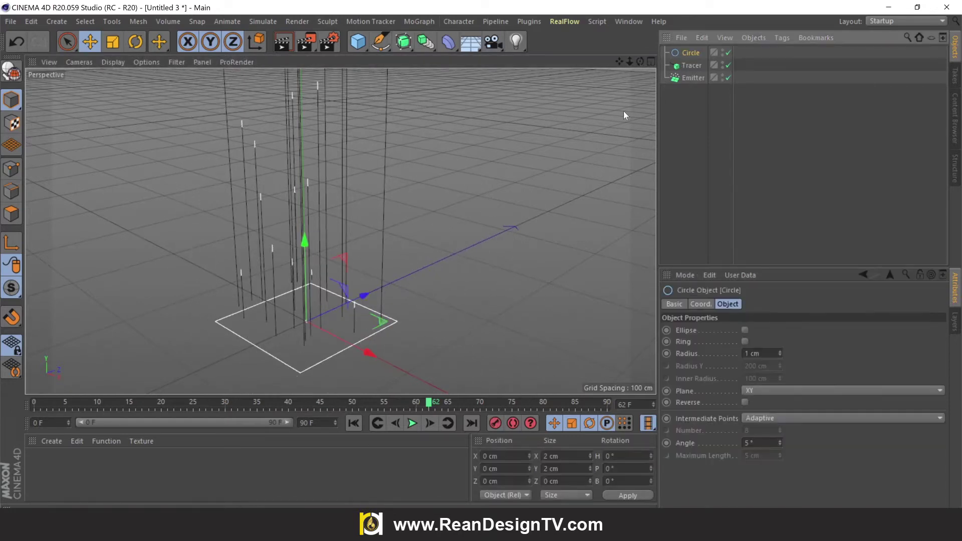
scroll(278, 350, "up", 3)
scroll(352, 287, "up", 3)
scroll(285, 338, "up", 3)
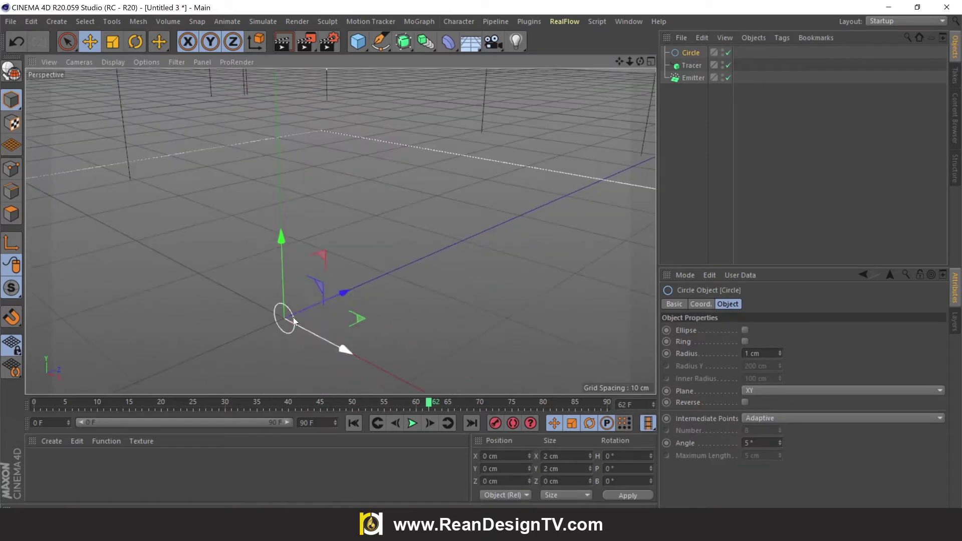
scroll(301, 313, "down", 2)
scroll(306, 312, "down", 3)
scroll(306, 312, "down", 5)
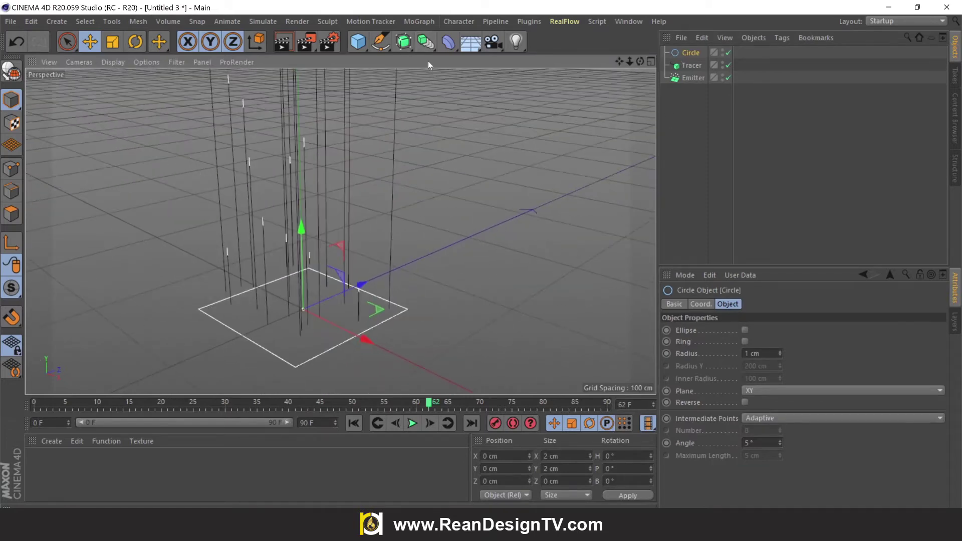
Step: Add a Sweep generator and place the Tracer and Circle inside it
left_click(411, 49)
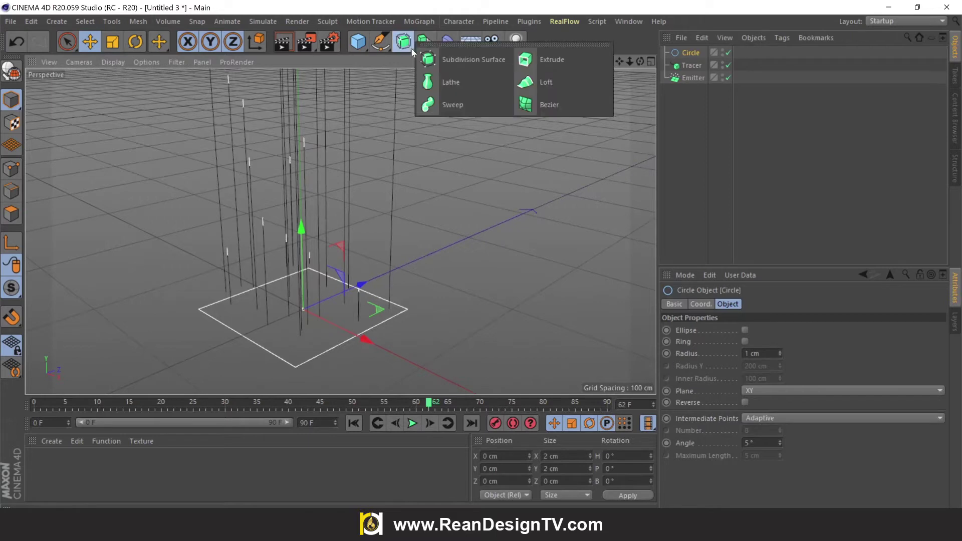
left_click(448, 106)
left_click(696, 79)
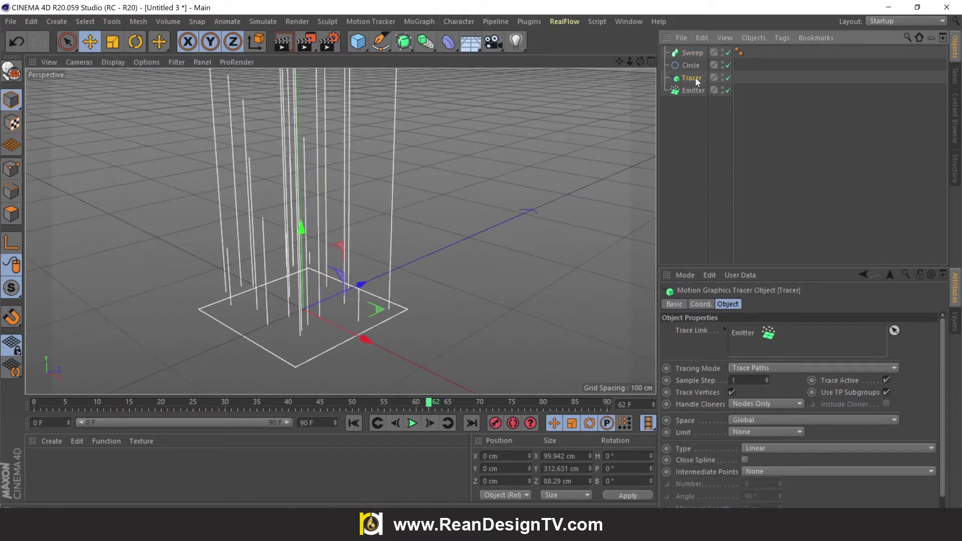
left_click(692, 66, "ctrl")
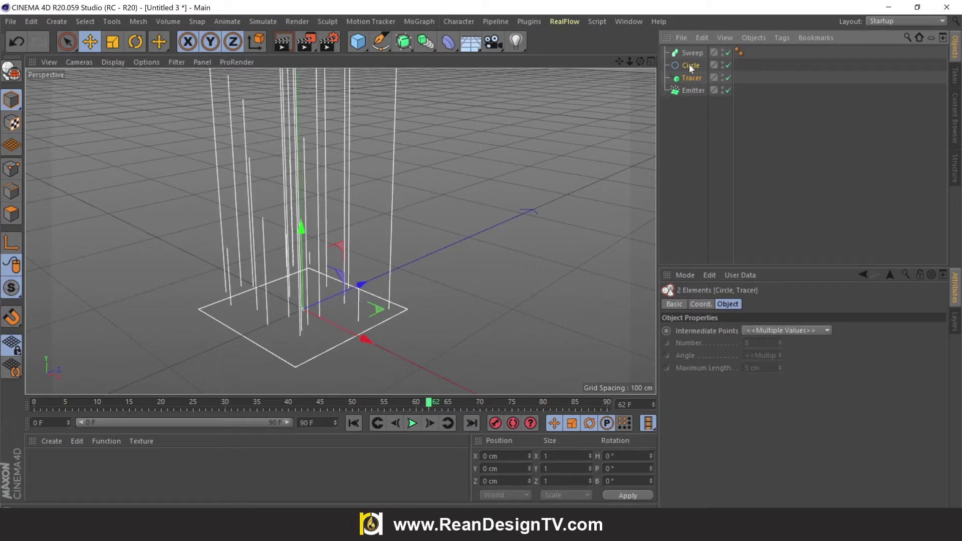
left_click_drag(693, 53, 692, 54)
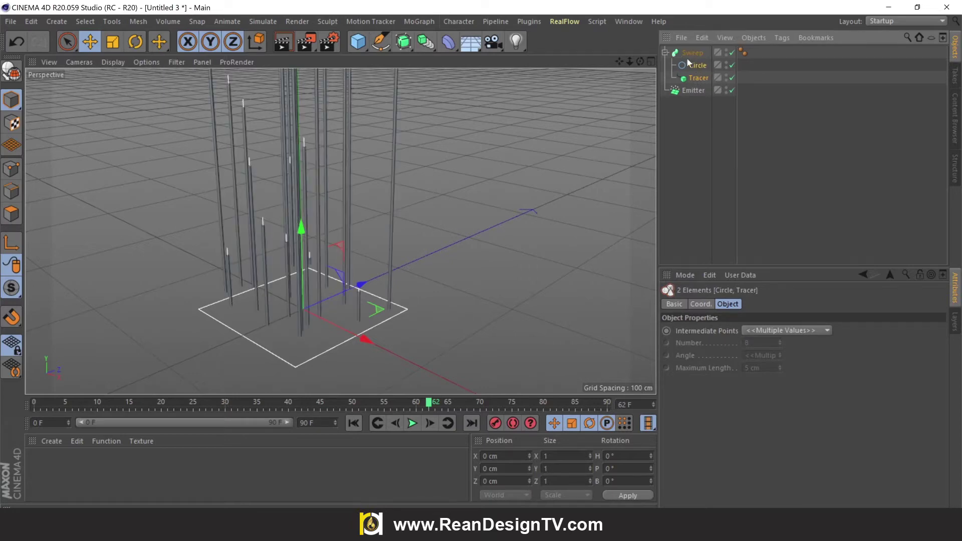
scroll(299, 300, "up", 3)
scroll(348, 274, "up", 3)
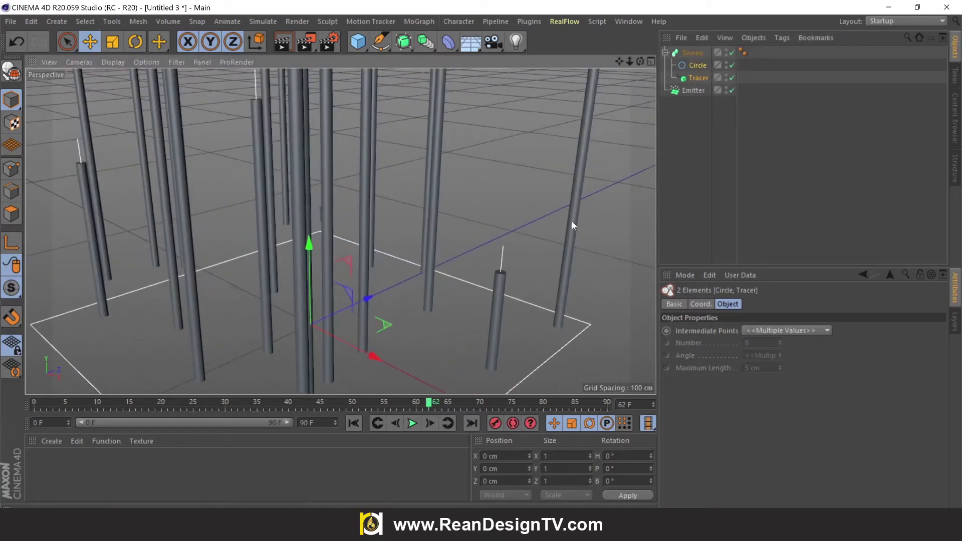
Step: Test-render the swept tubes and move the view close to the strands
left_click(282, 45)
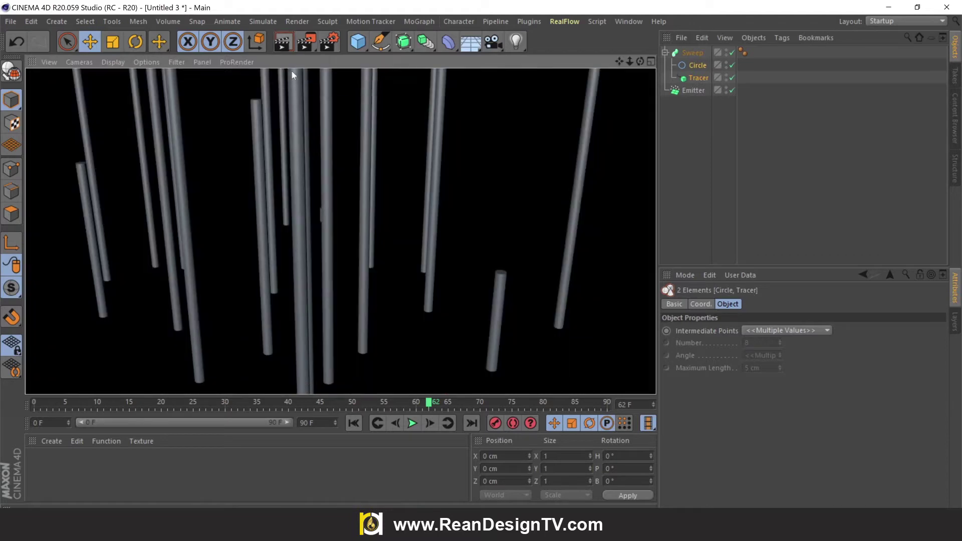
left_click(512, 167)
scroll(513, 167, "down", 3)
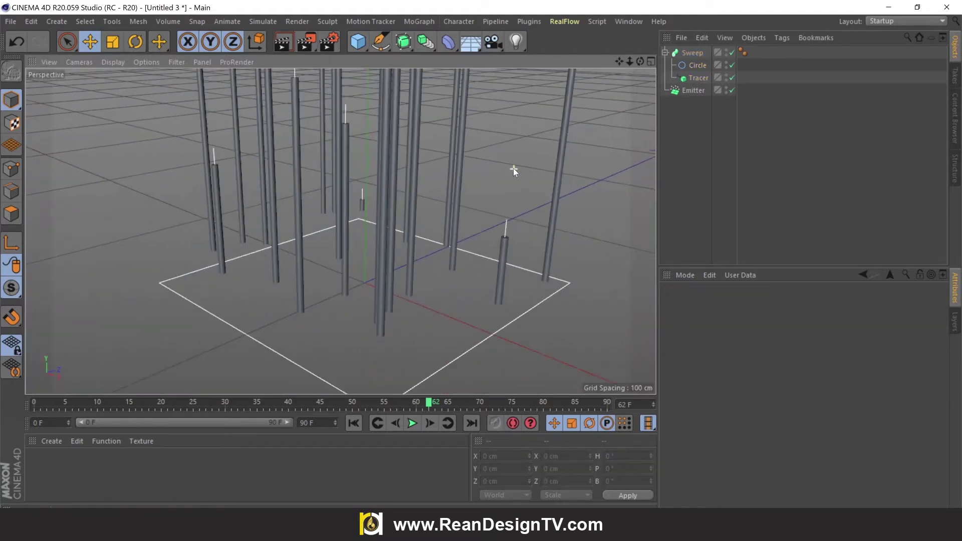
scroll(541, 136, "down", 3)
left_click_drag(622, 61, 339, 230)
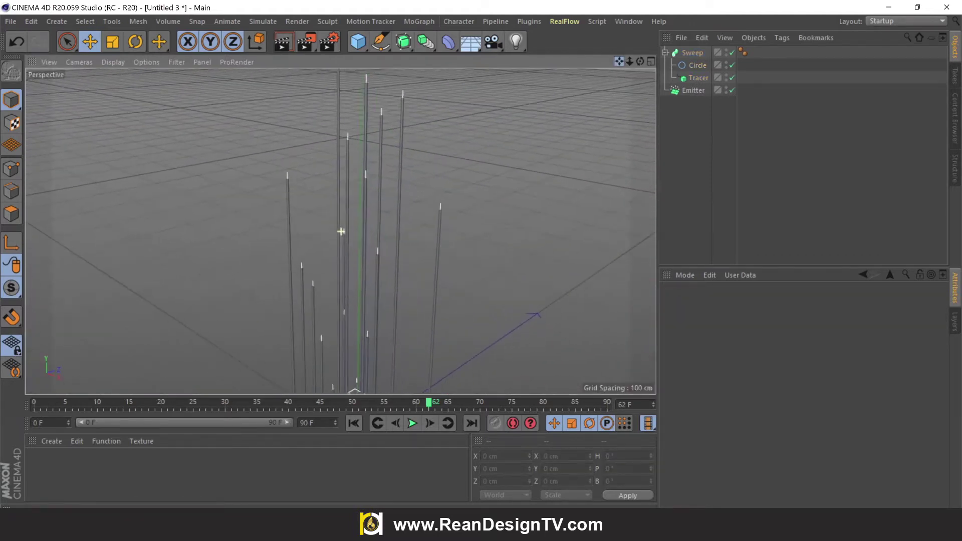
scroll(407, 161, "up", 3)
scroll(468, 215, "up", 3)
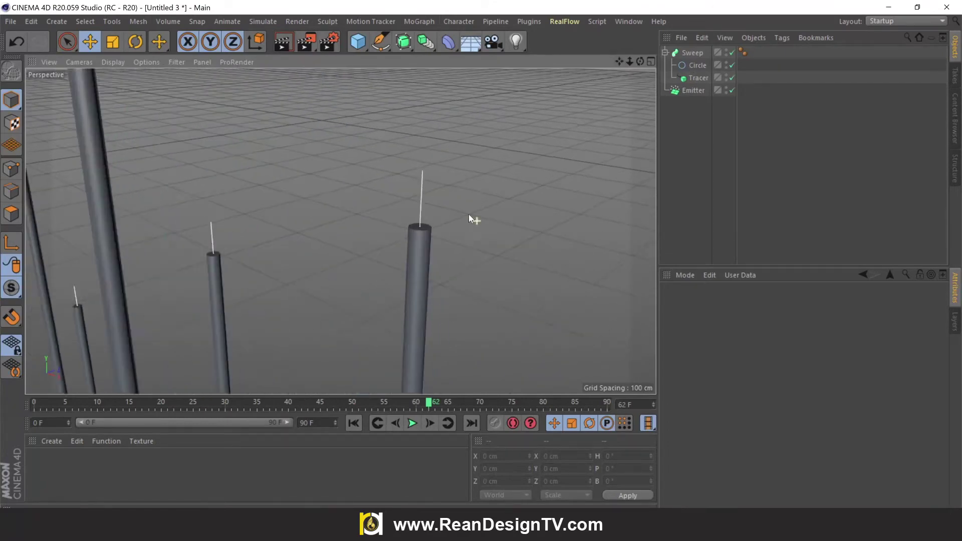
scroll(423, 230, "up", 2)
Step: Set the Sweep's End Scale to 0% and replay the animation to check the tapered strands
left_click(693, 53)
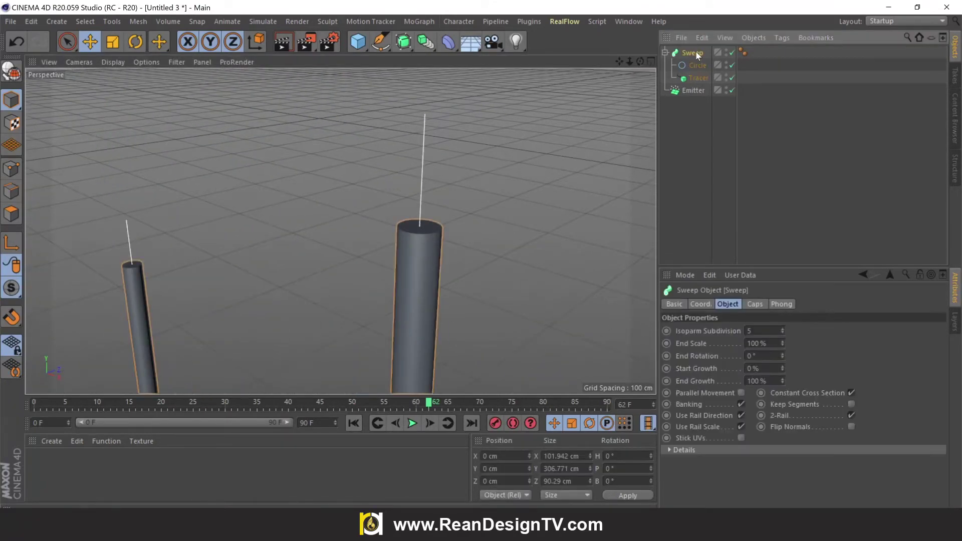
left_click_drag(781, 343, 781, 394)
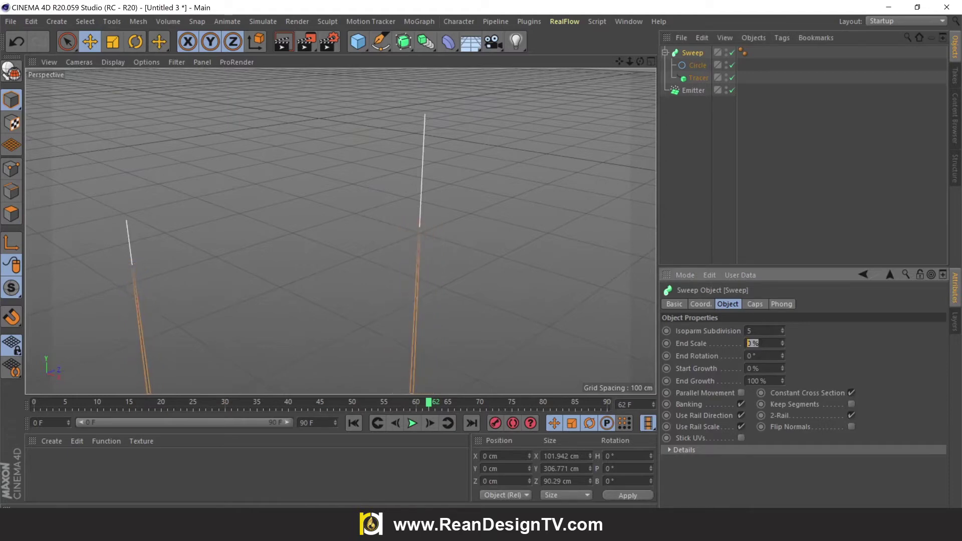
left_click(451, 281)
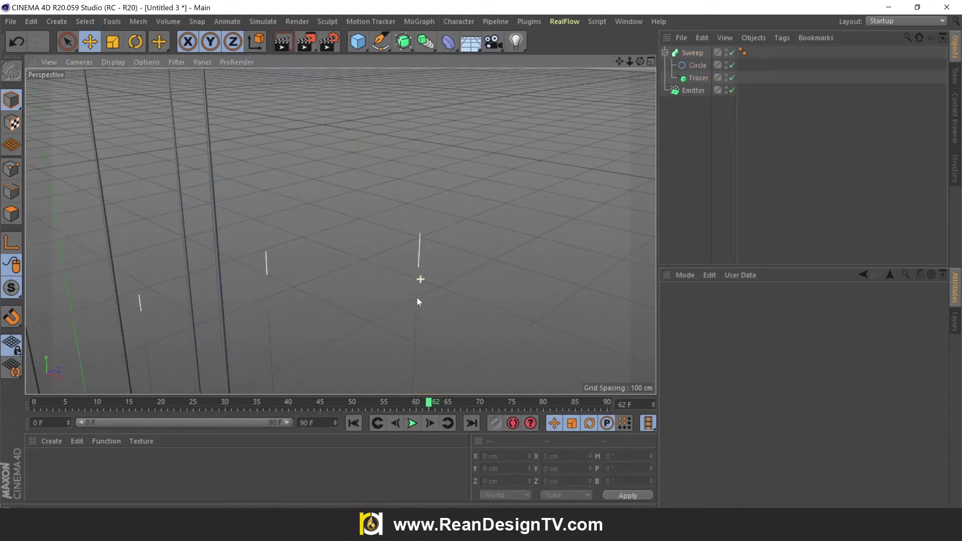
mouse_move(431, 263)
left_mouse_down("alt")
mouse_move(329, 277)
mouse_move(520, 184)
left_mouse_up("alt")
left_click_drag(624, 59, 499, 190)
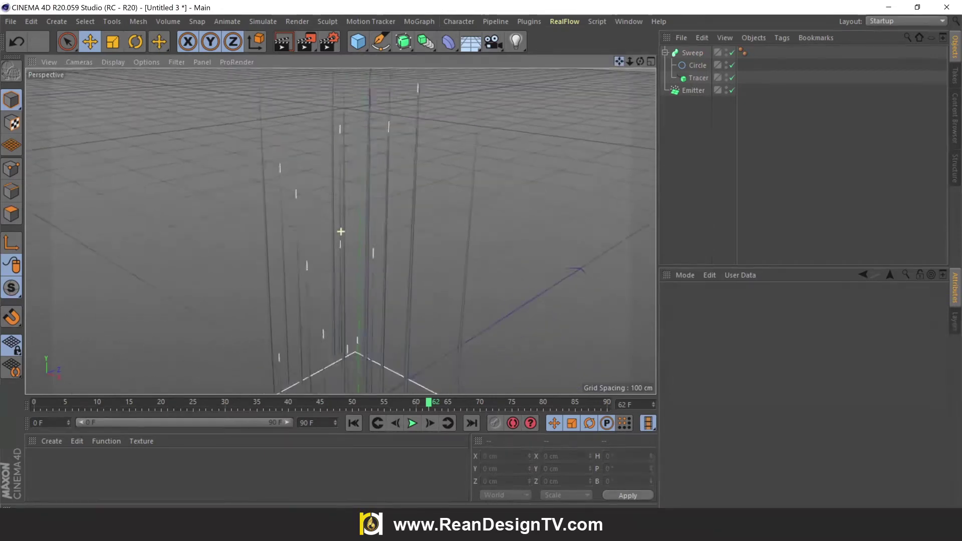
left_click(354, 423)
left_click(411, 423)
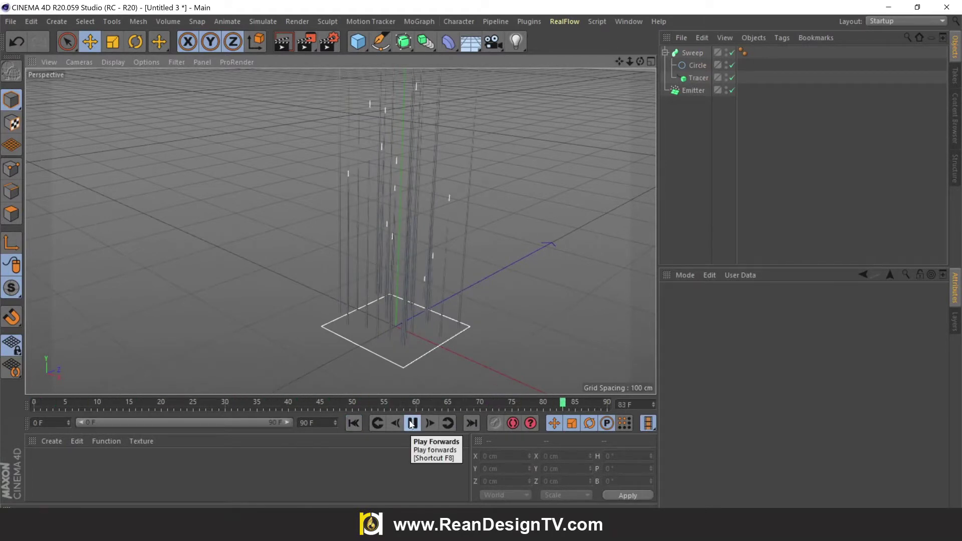
left_click(412, 423)
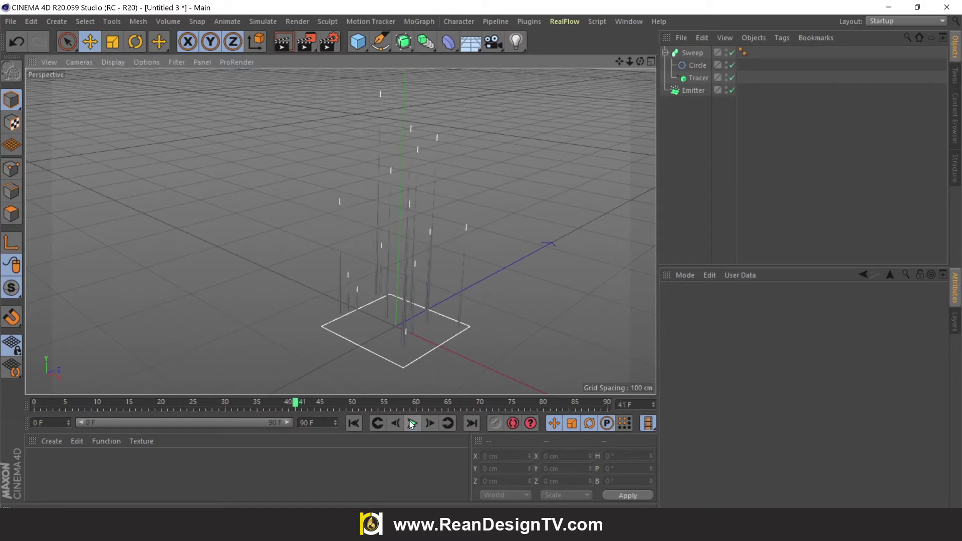
left_click(665, 52)
left_click(690, 66)
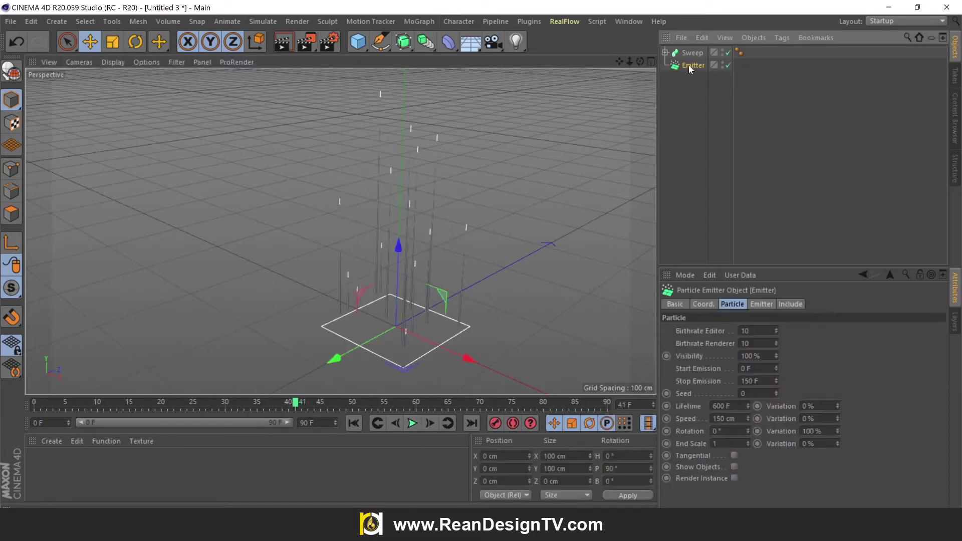
Step: Add a Turbulence force and preview its effect on the strands
left_click(278, 22)
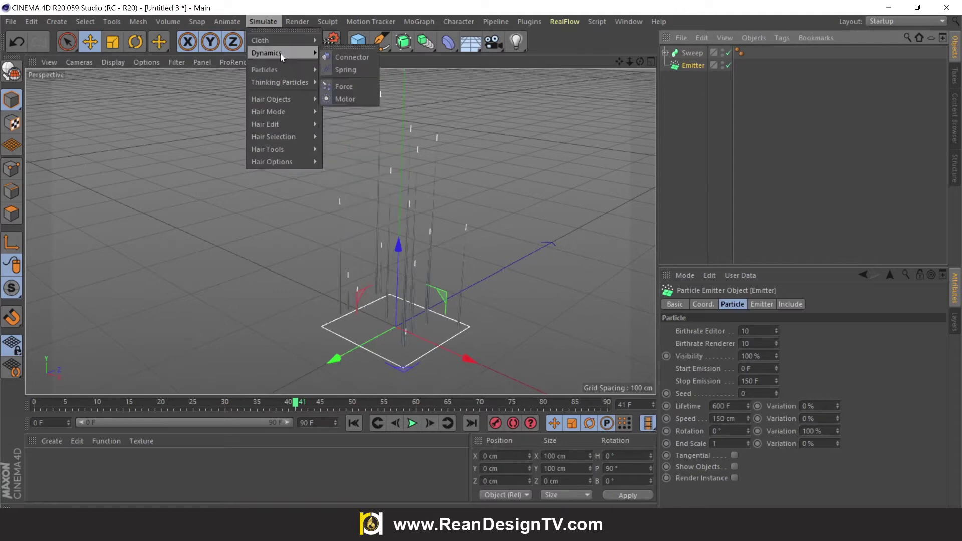
mouse_move(264, 69)
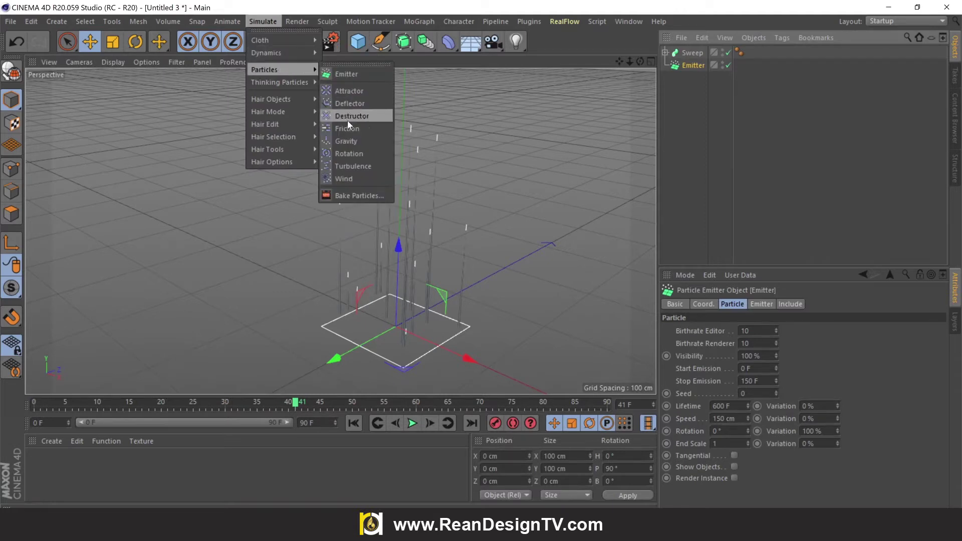
left_click(353, 167)
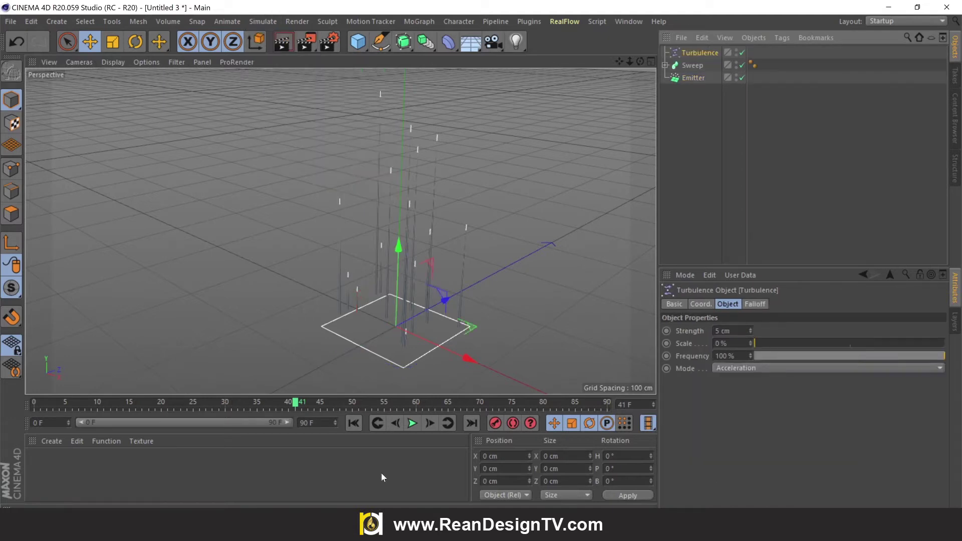
left_click(353, 424)
left_click(412, 424)
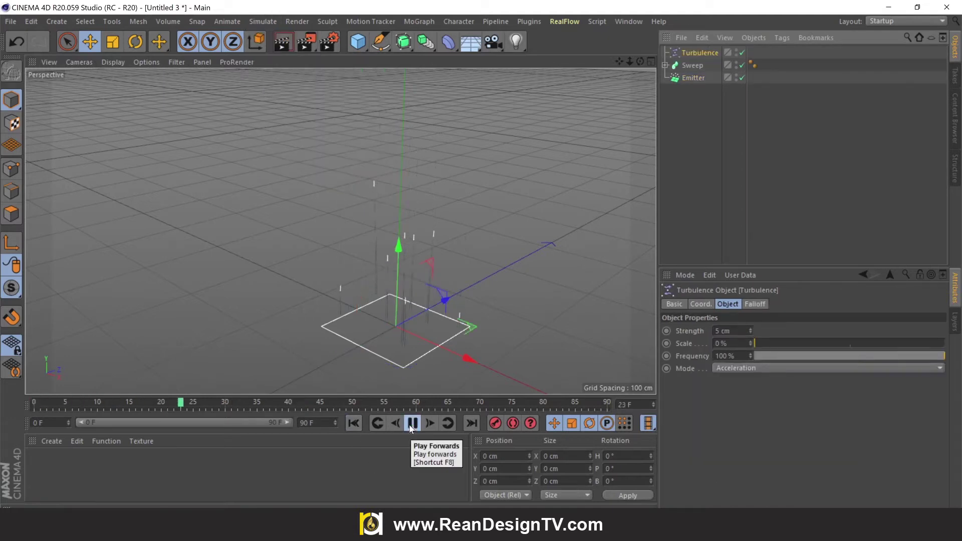
left_click(411, 424)
scroll(539, 90, "down", 3)
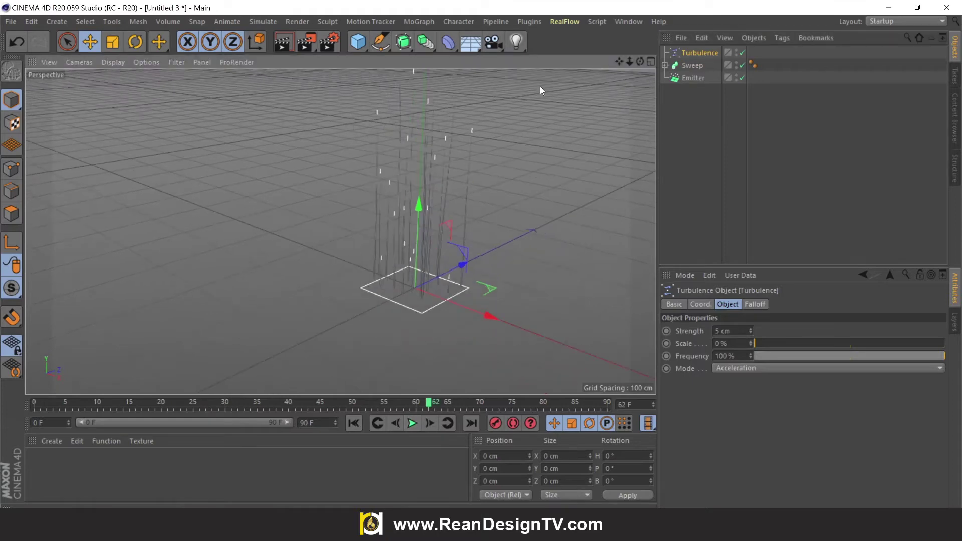
left_click_drag(621, 63, 560, 108)
Step: Switch the viewport to solid shaded lines and replay the animation
left_click(110, 62)
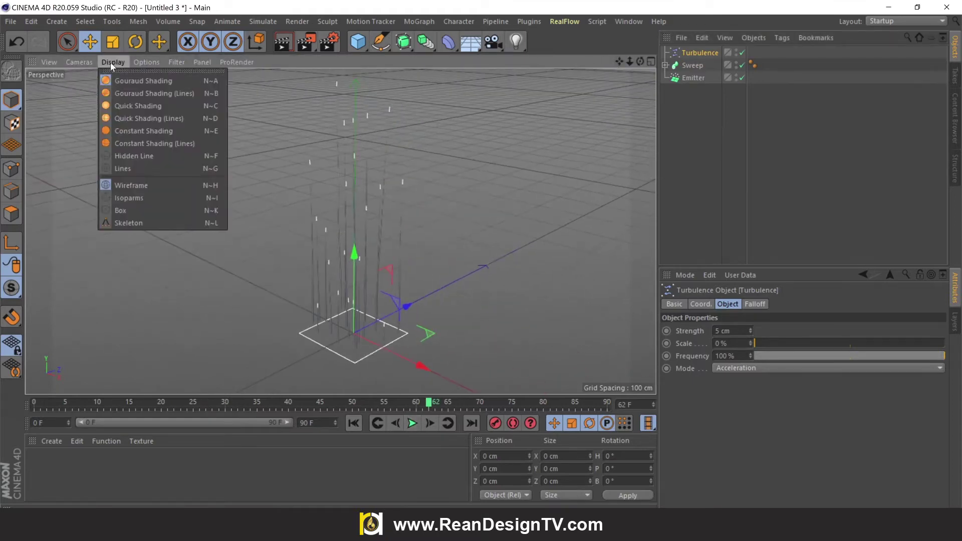
left_click(140, 94)
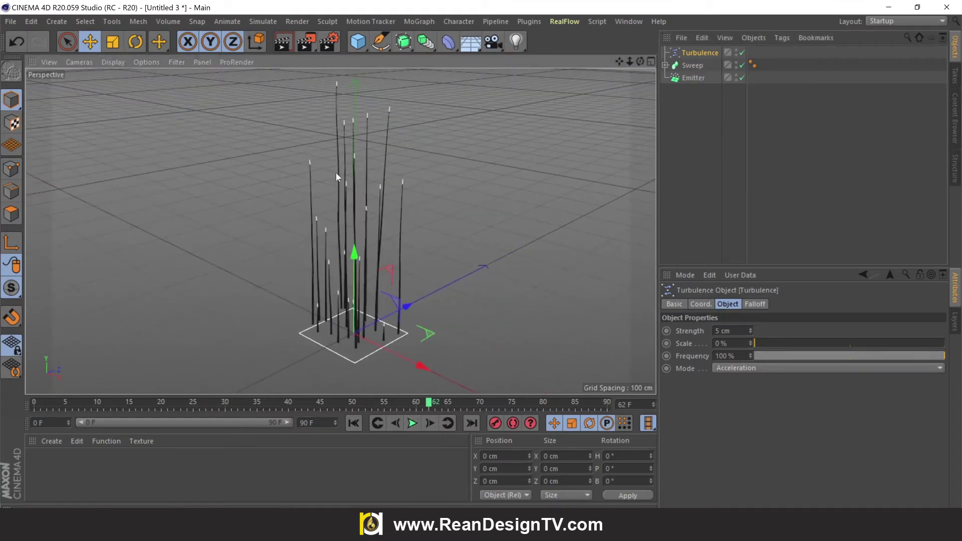
left_click(354, 424)
left_click(412, 424)
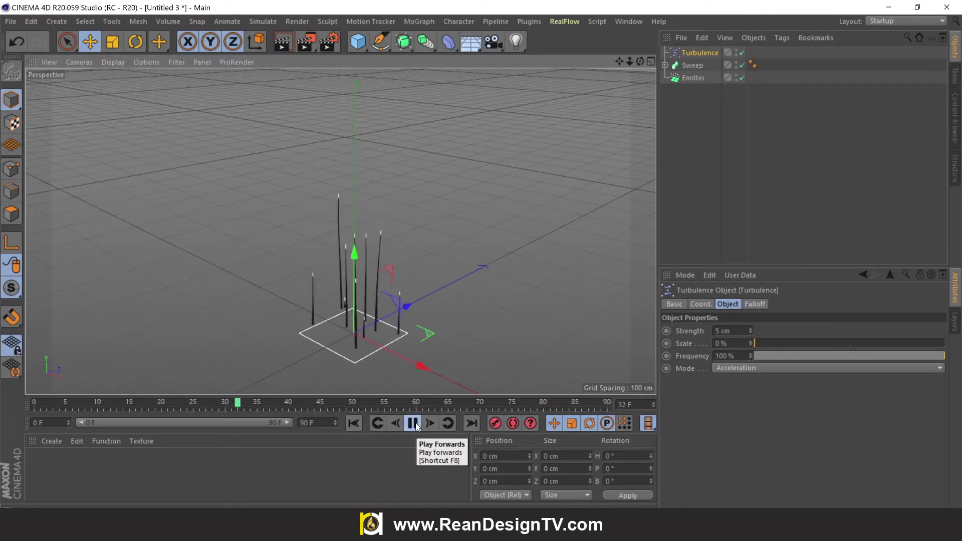
left_click(413, 423)
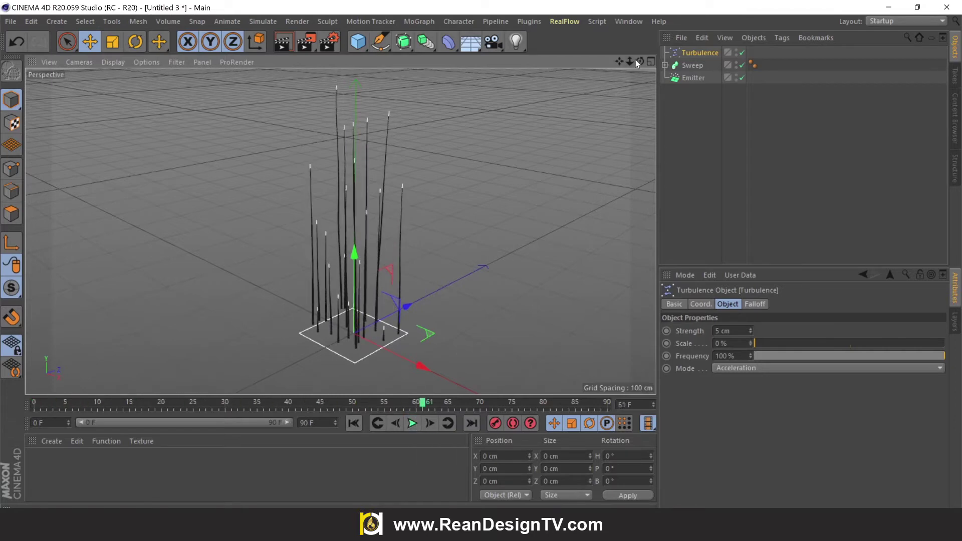
Step: Set the Turbulence Strength to 15 cm and replay the animation twice
left_click_drag(637, 63, 449, 243)
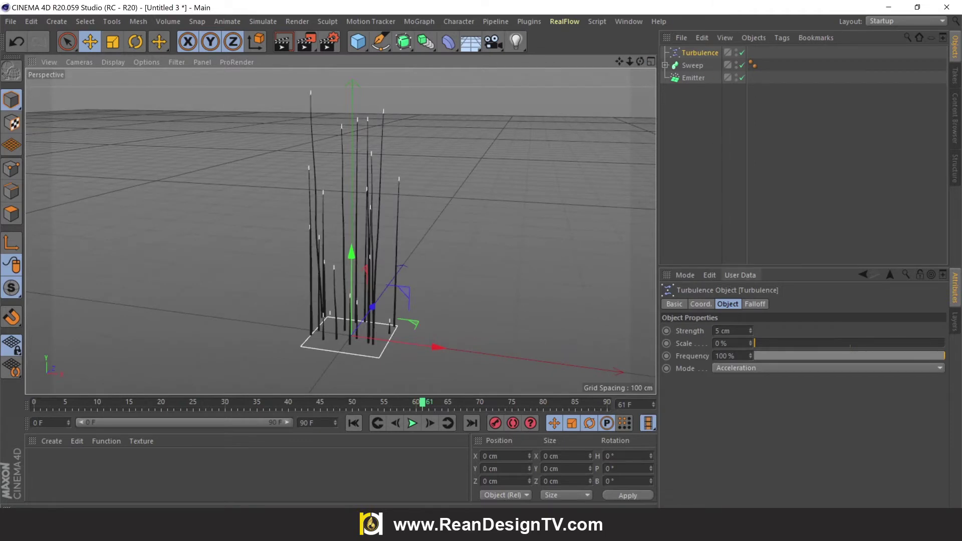
left_click(724, 331)
type("15")
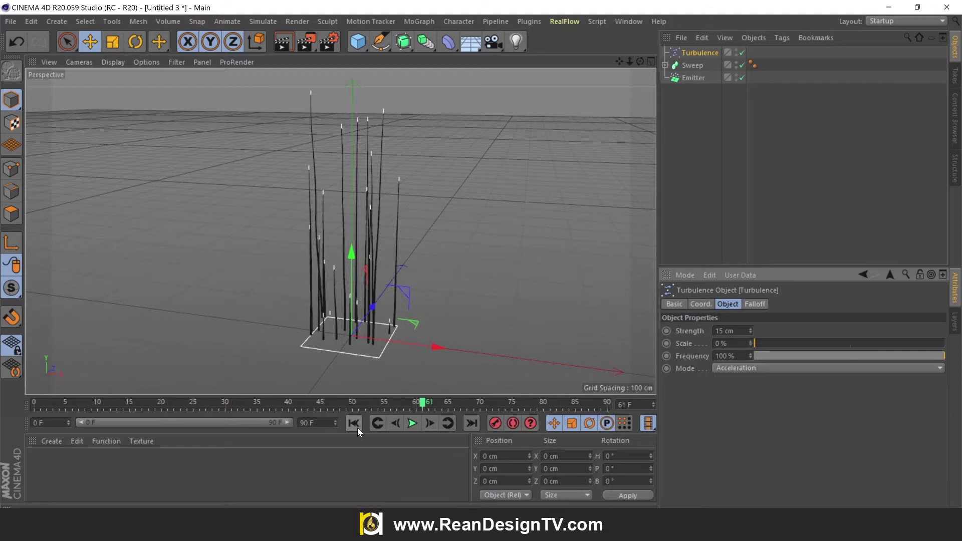
left_click(357, 428)
left_click(413, 423)
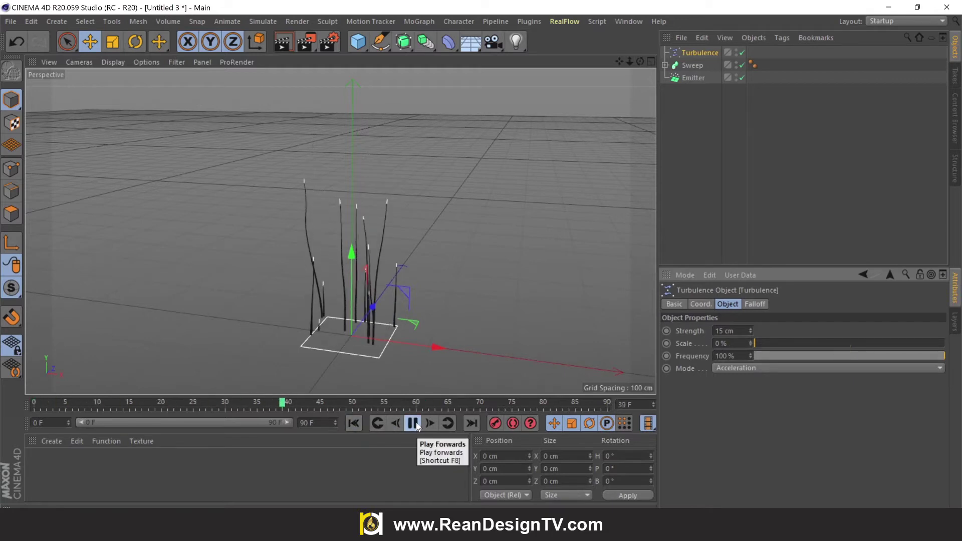
left_click(413, 423)
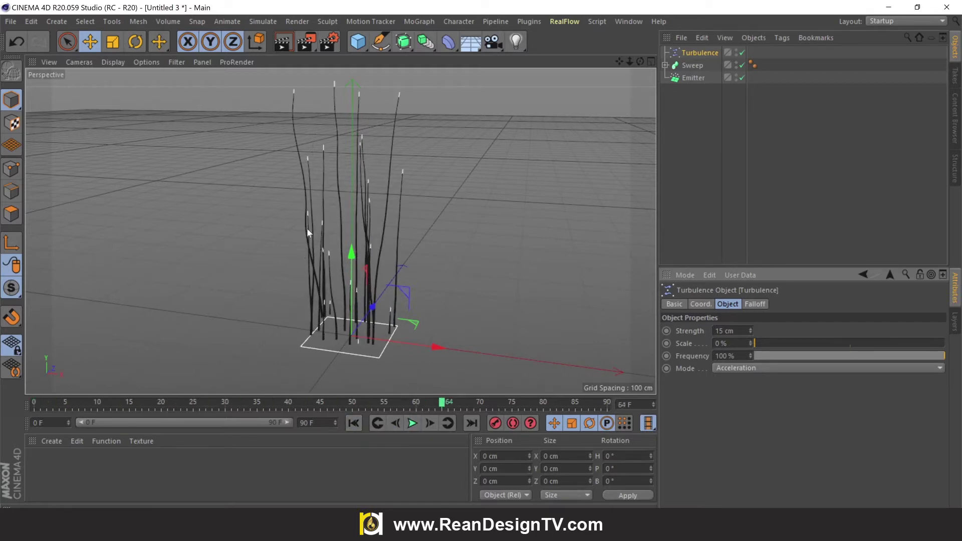
left_click(354, 423)
left_click(413, 423)
left_click(413, 423)
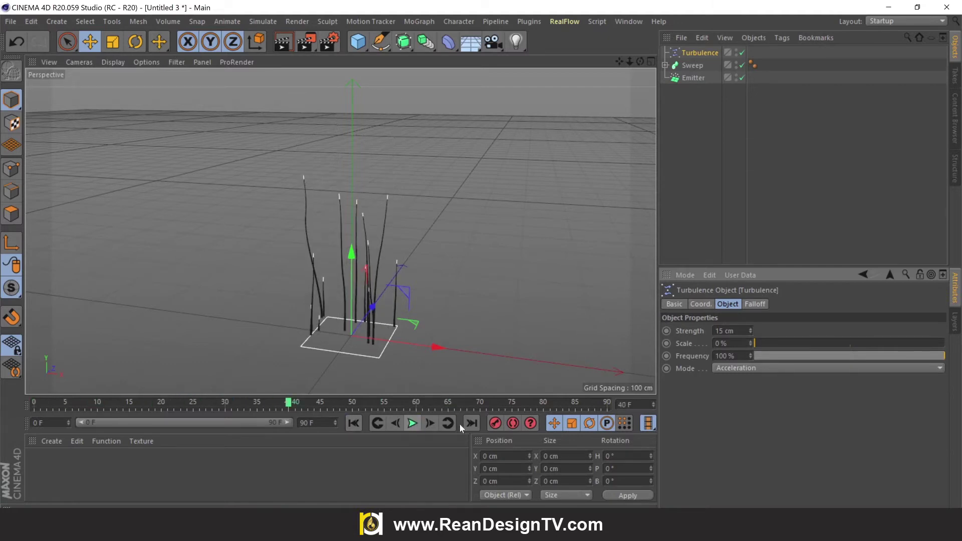
Step: Raise the Turbulence Scale to 557.19% and preview the bending strands
left_click_drag(802, 343, 824, 344)
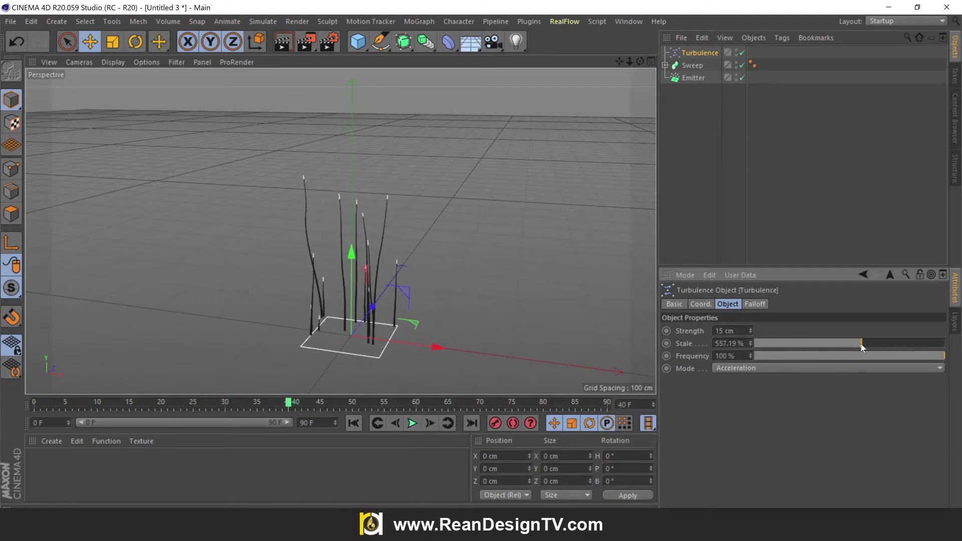
left_click(354, 423)
left_click(412, 424)
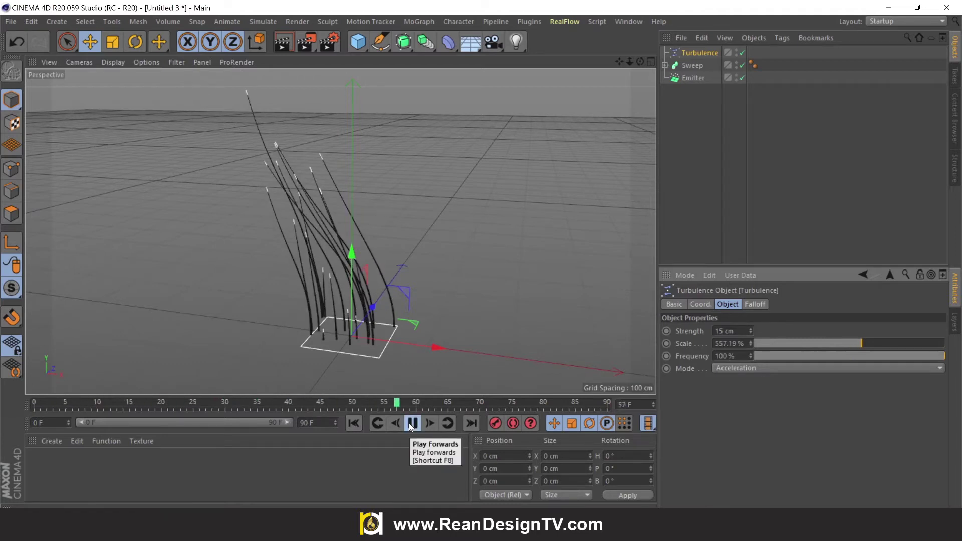
left_click(412, 423)
left_click_drag(631, 91, 624, 79, "alt")
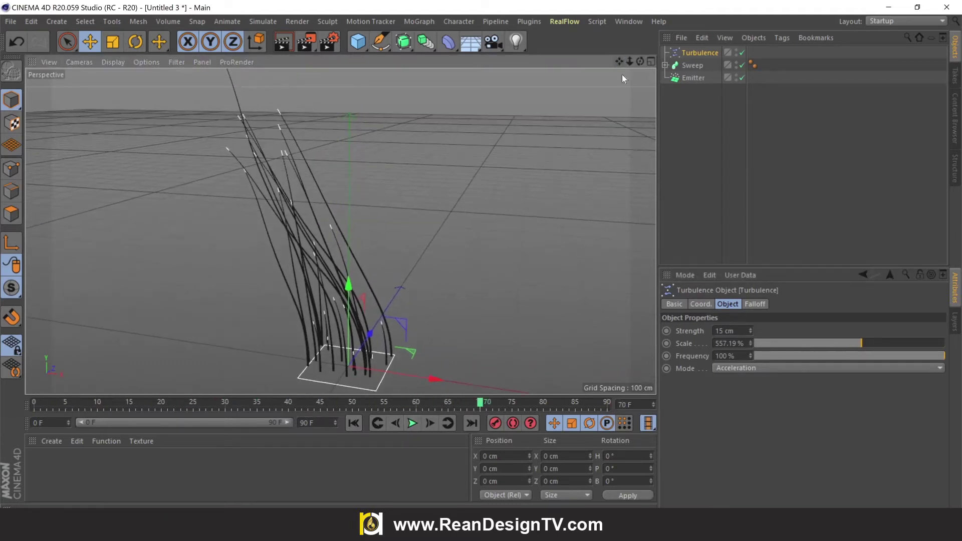
left_click(694, 78)
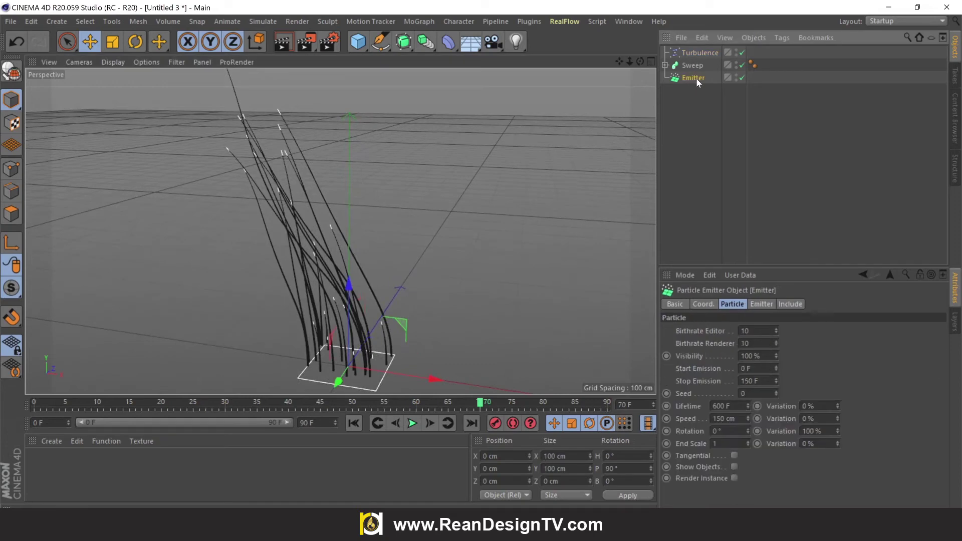
Step: Add a Rotation particle modifier at 20 angle speed and preview the swirling strands
left_click(263, 23)
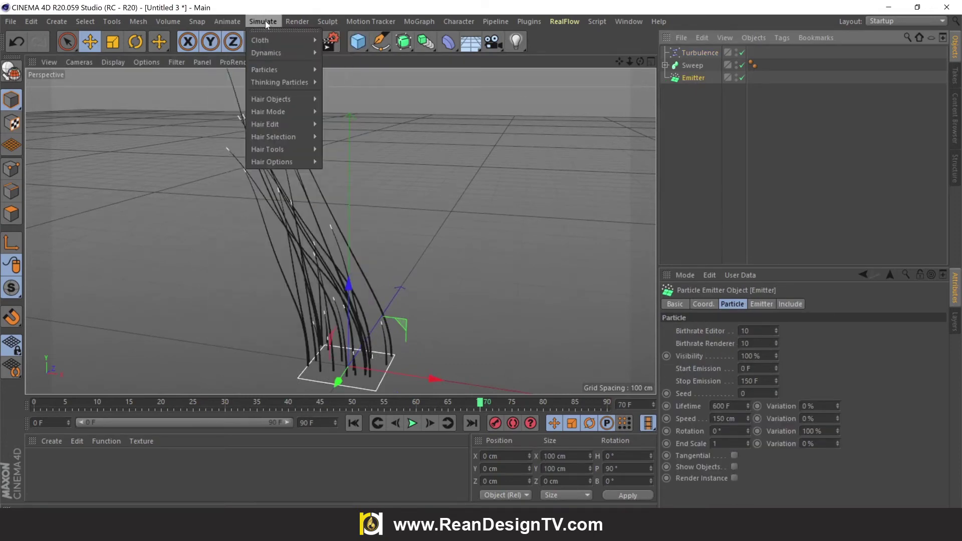
mouse_move(265, 70)
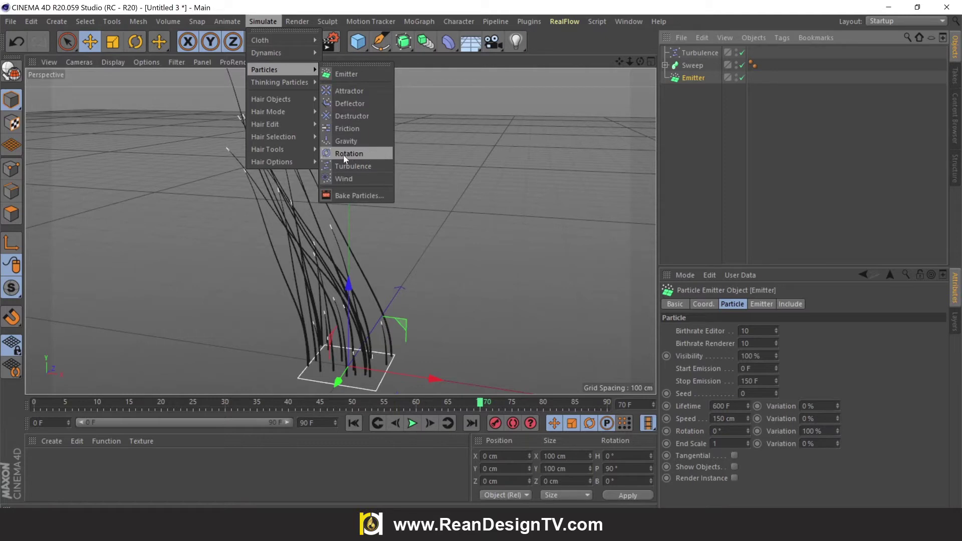
left_click(379, 154)
left_click(354, 424)
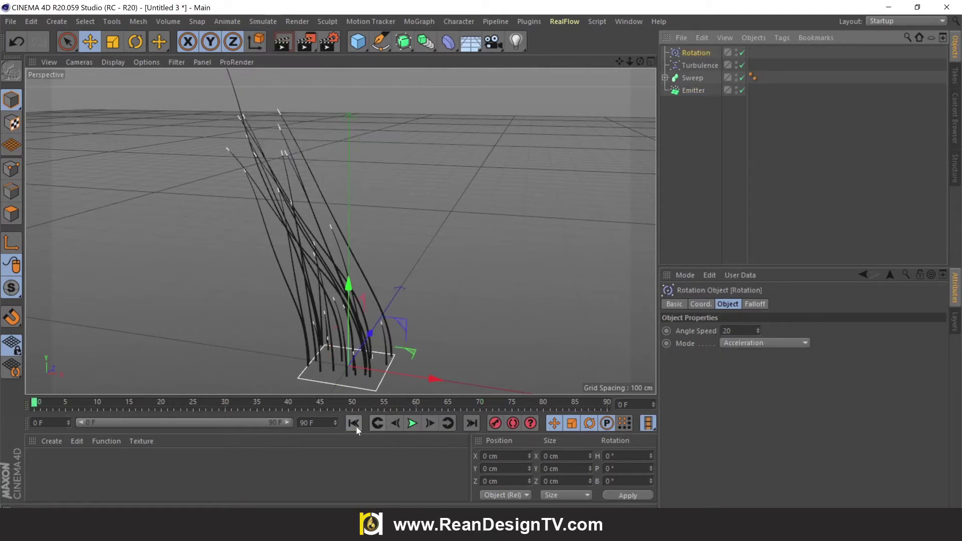
left_click(408, 424)
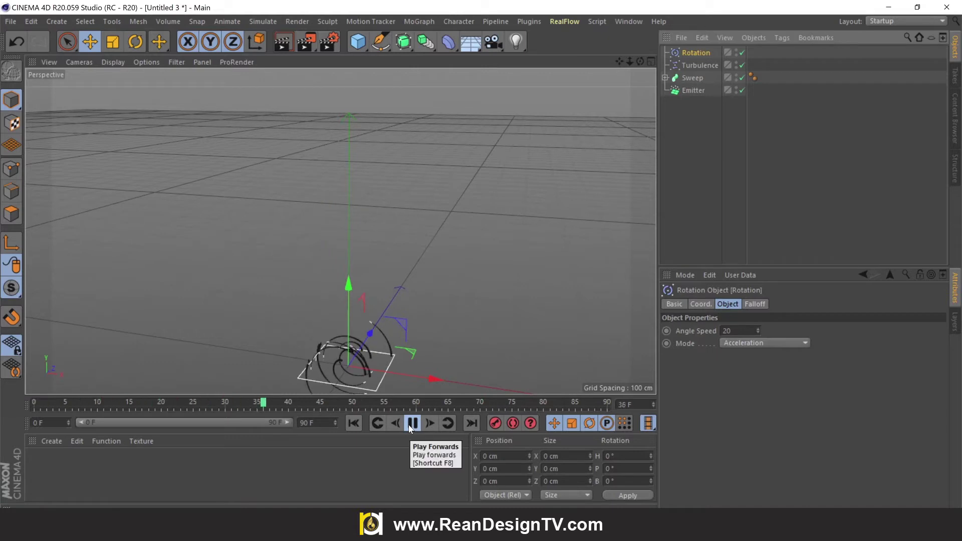
left_click(410, 424)
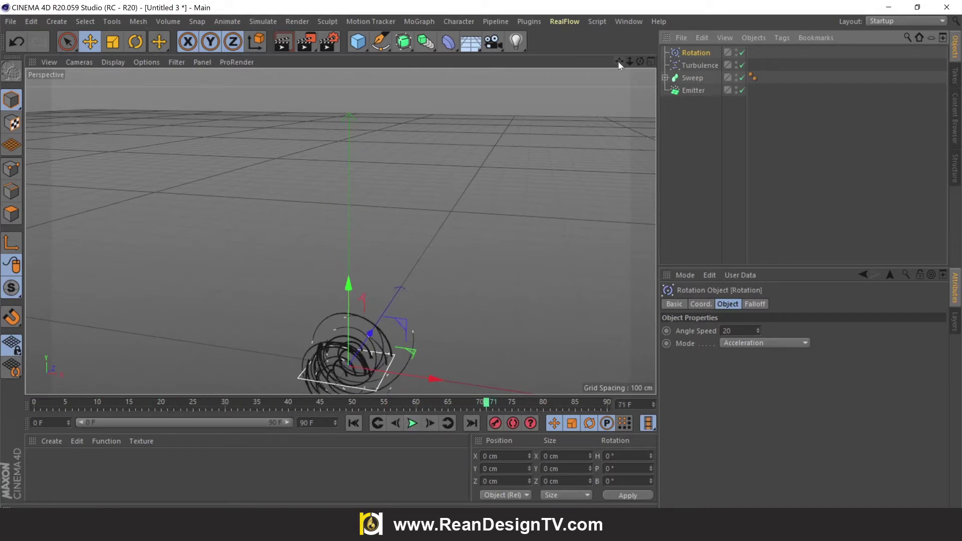
left_click_drag(619, 62, 632, 61)
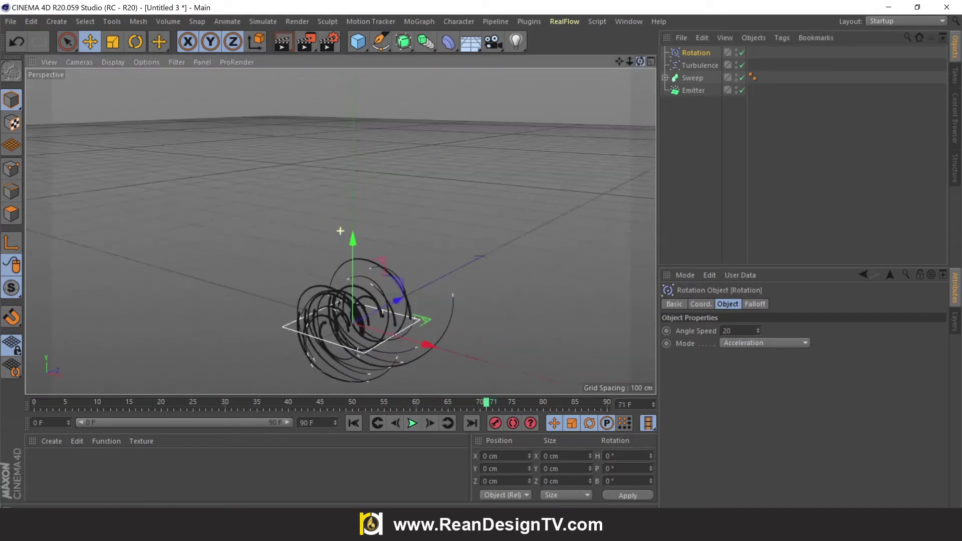
left_click(359, 423)
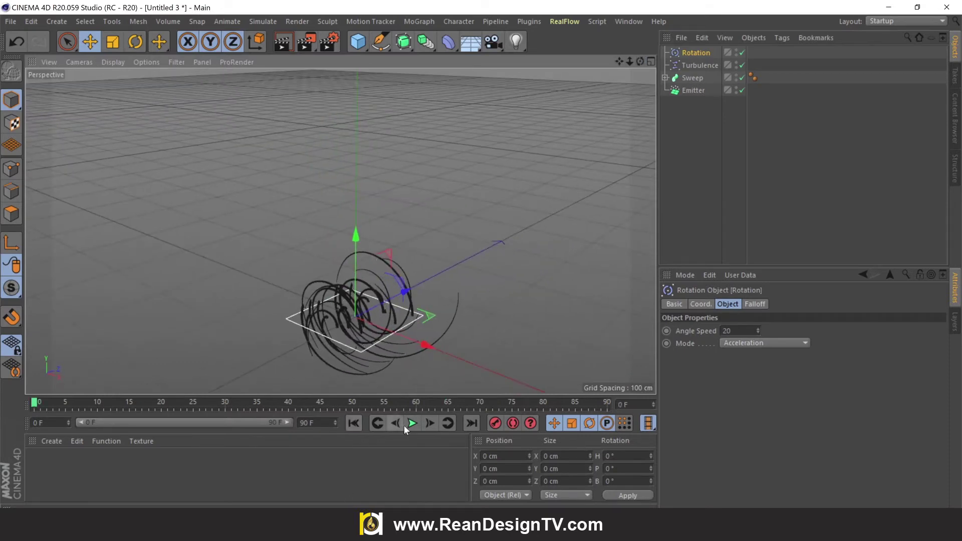
left_click(409, 424)
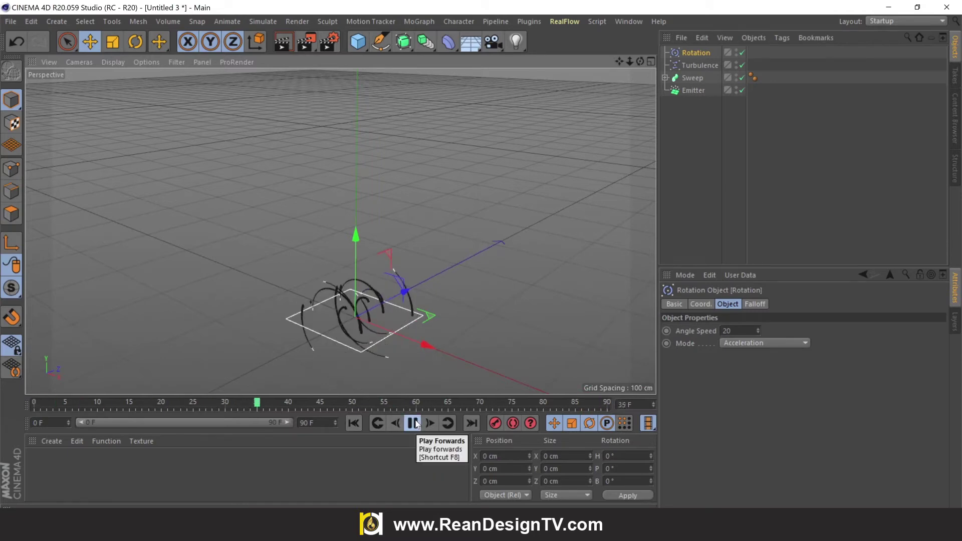
left_click(414, 424)
left_click(693, 65)
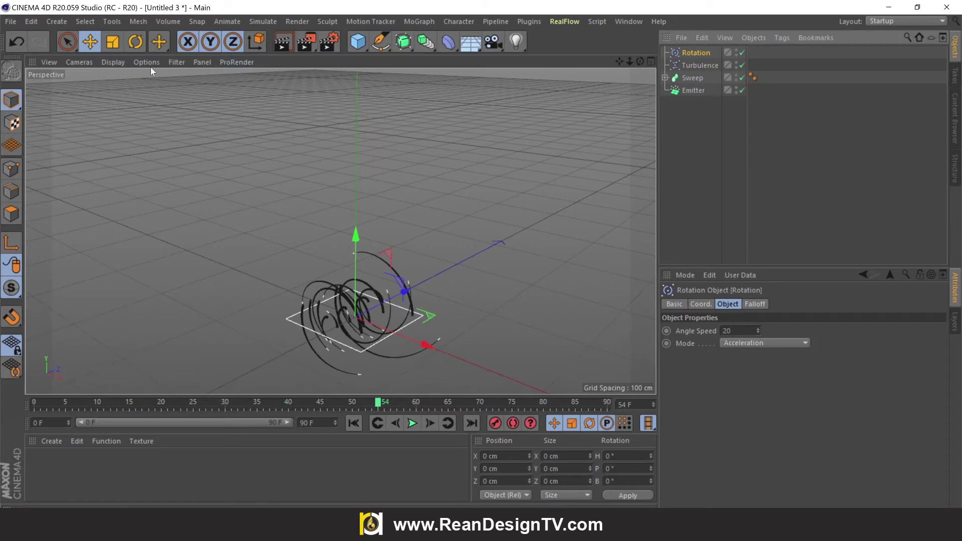
Step: Pitch the Rotation modifier to -90° and preview the upward spiral column
left_click(135, 41)
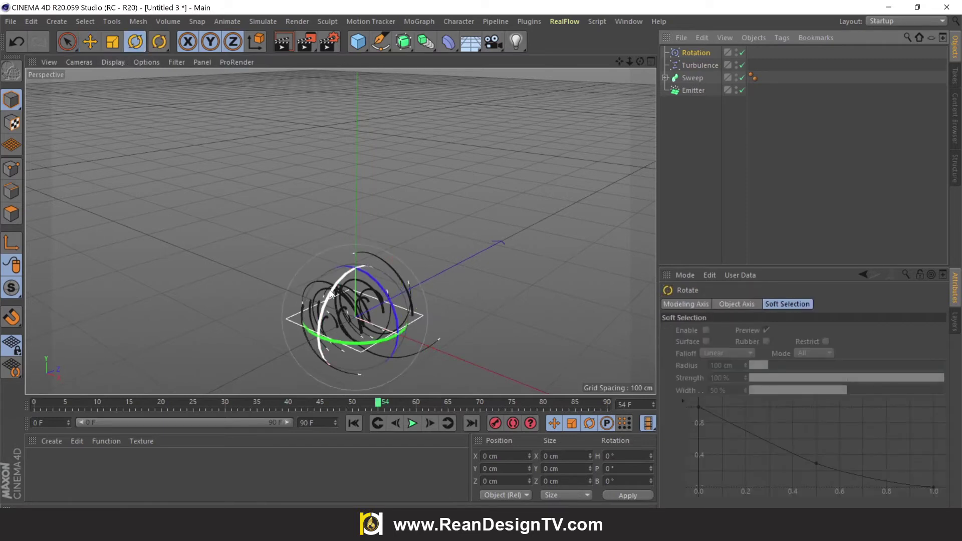
left_click_drag(334, 297, 385, 269)
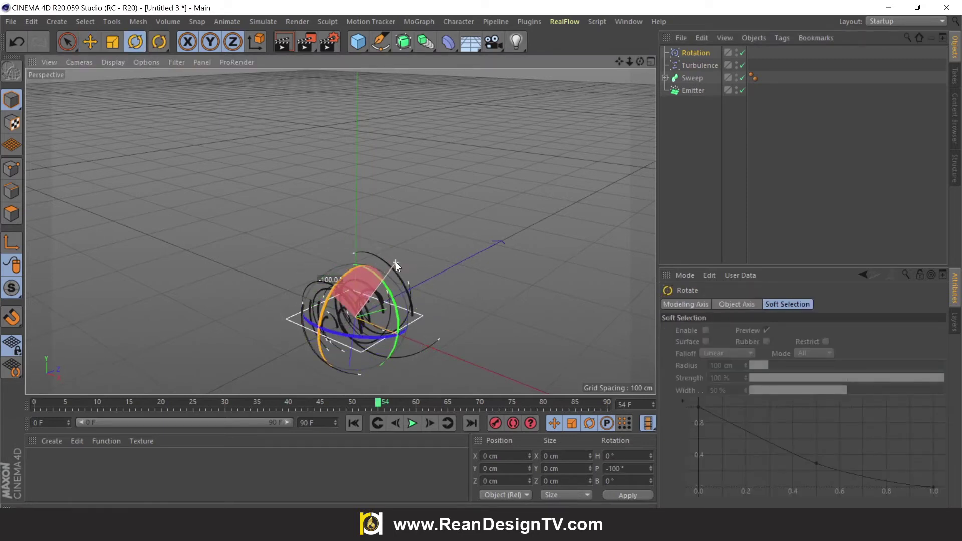
left_click_drag(386, 269, 380, 271)
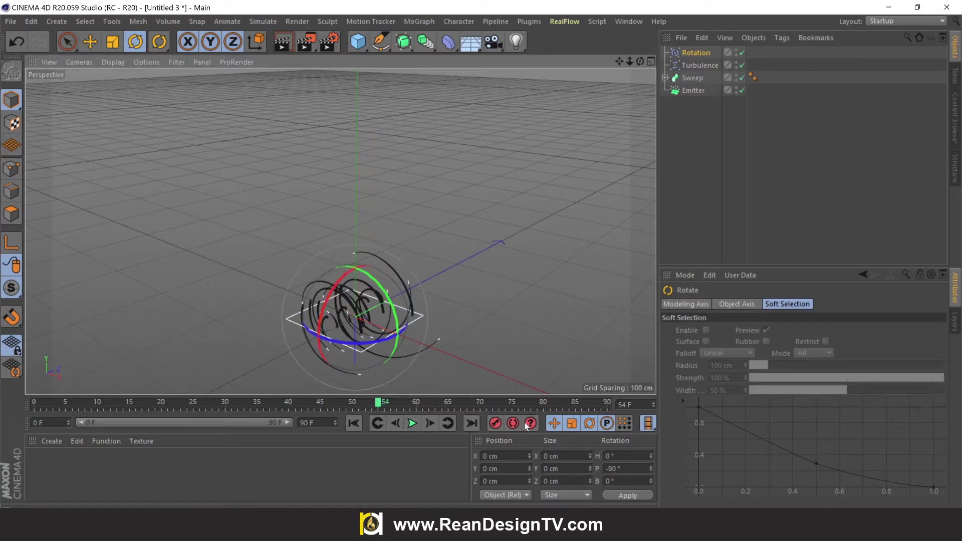
left_click(615, 468)
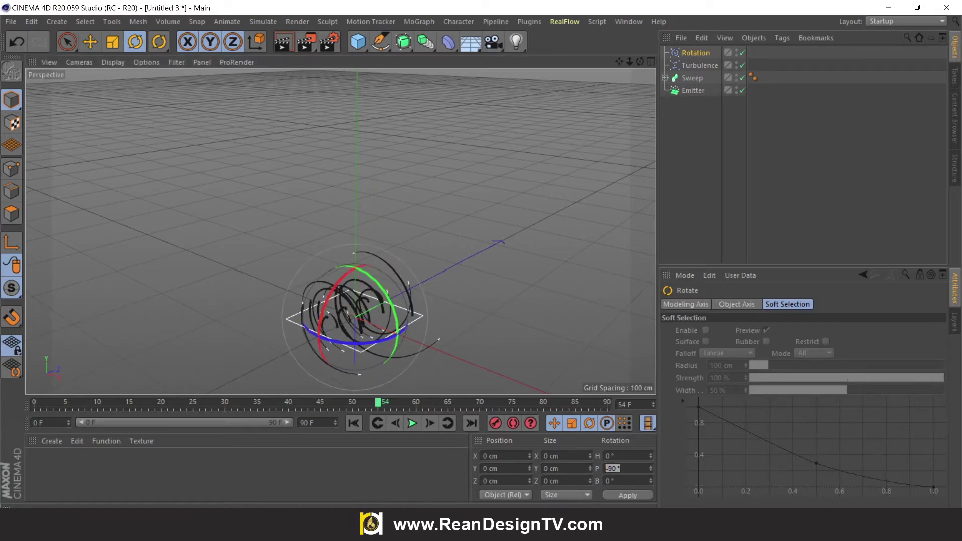
left_click(514, 299)
left_click(90, 41)
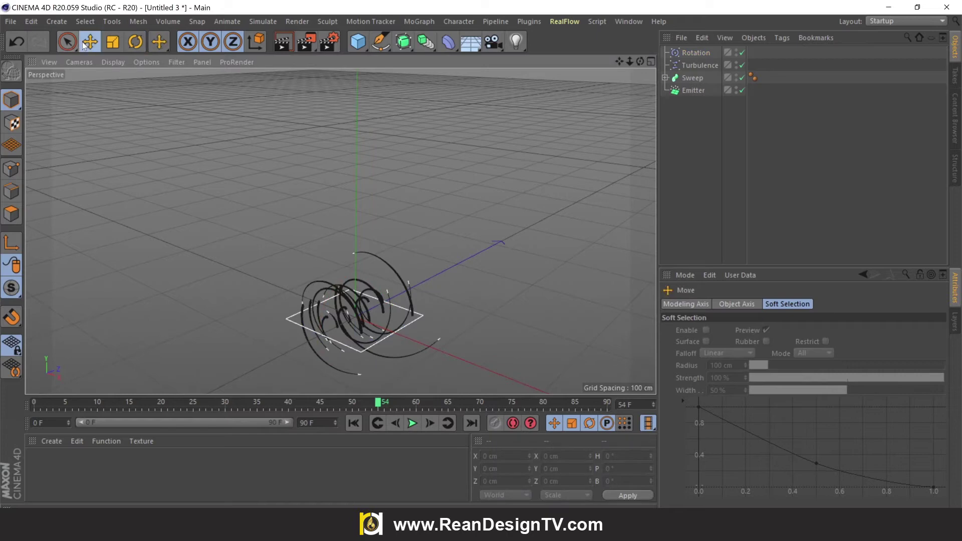
left_click(355, 423)
left_click(413, 423)
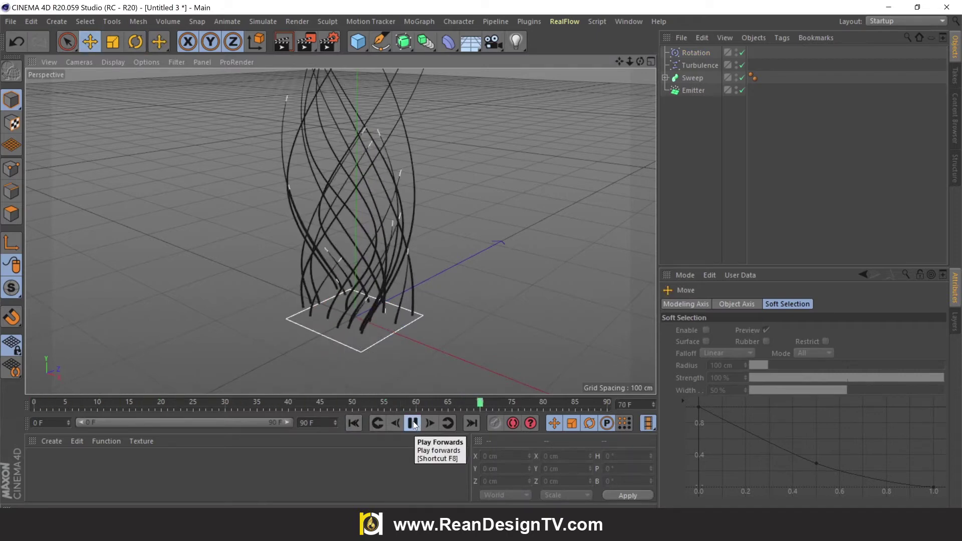
left_click(414, 424)
left_click_drag(627, 62, 646, 65)
Step: Change the Rotation modifier's Angle Speed and replay the tighter spiral
left_click(693, 52)
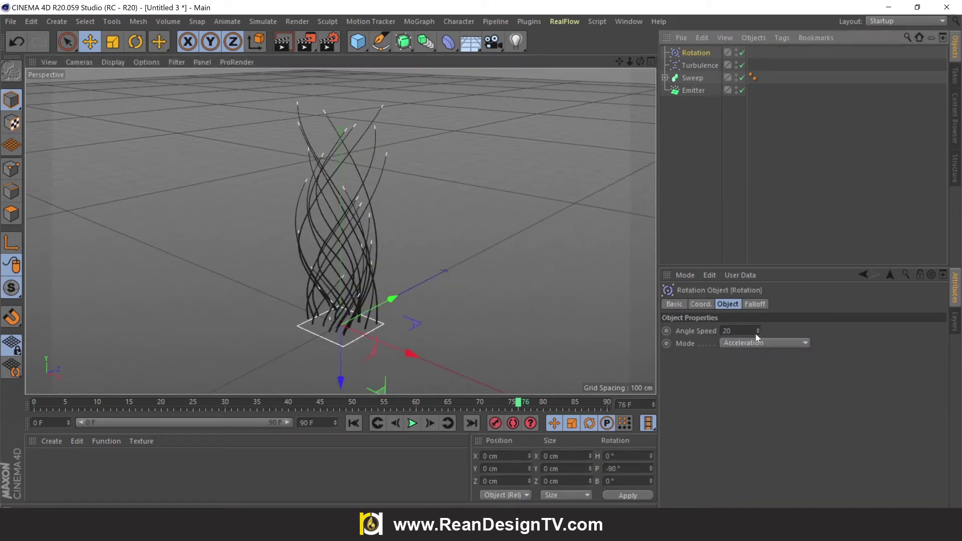
left_click(353, 424)
left_click(412, 424)
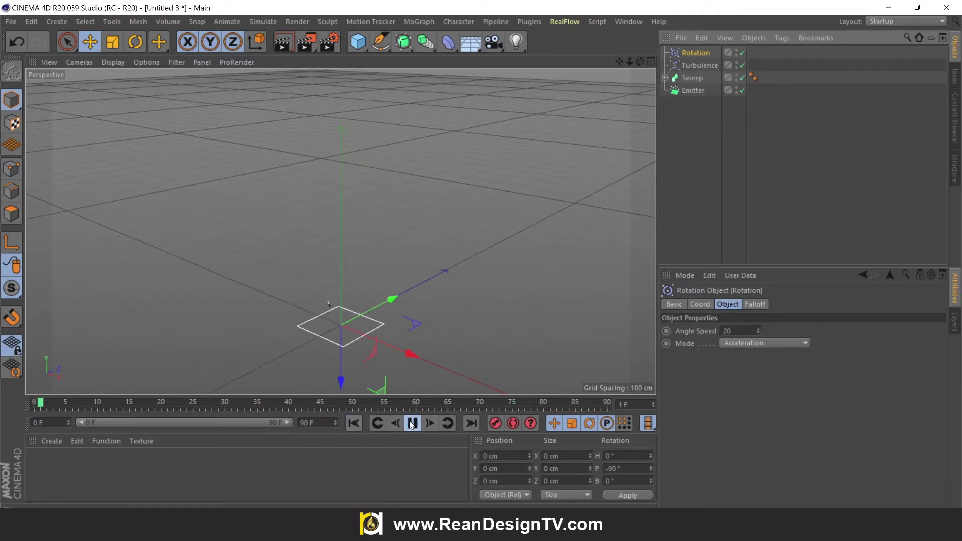
left_click(412, 424)
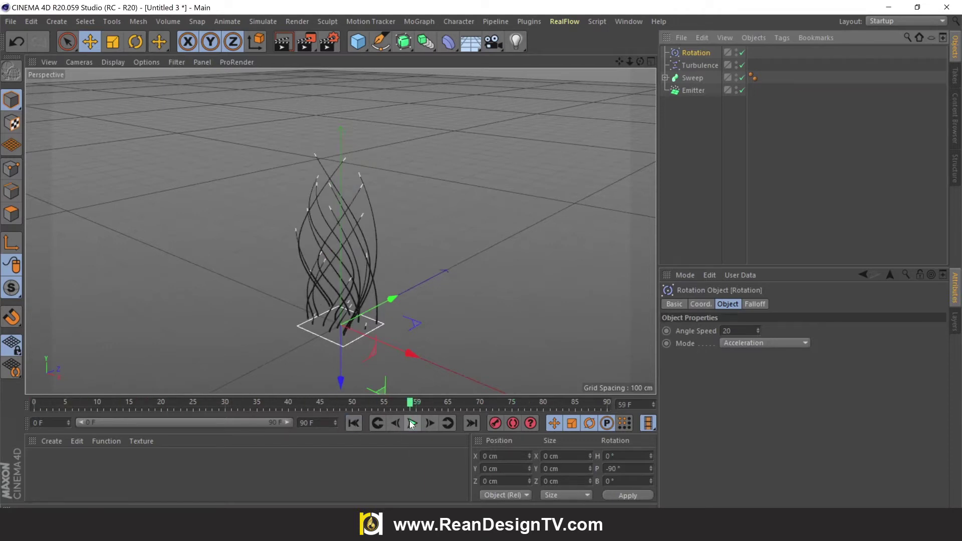
left_click(702, 65)
left_click(701, 53)
double_click(729, 331)
type("80")
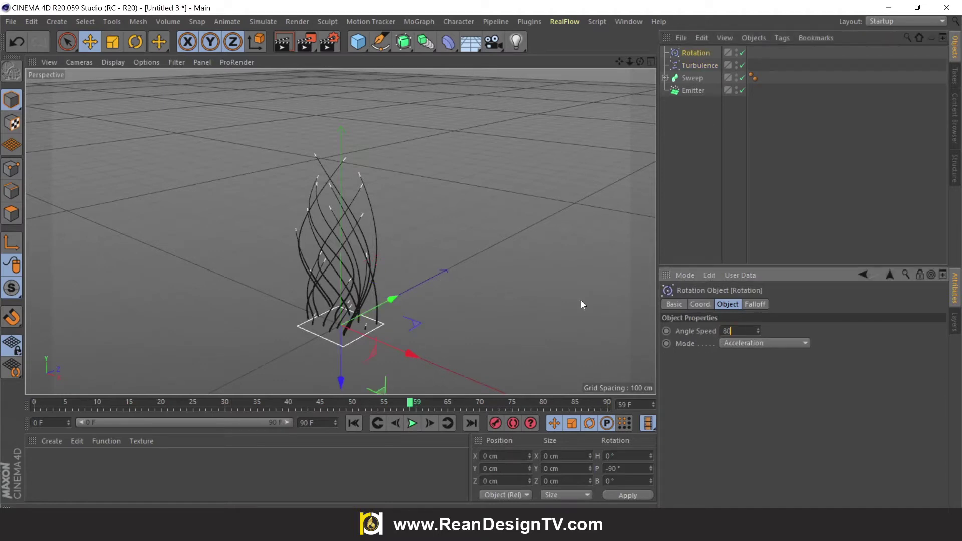
left_click(581, 300)
left_click(354, 423)
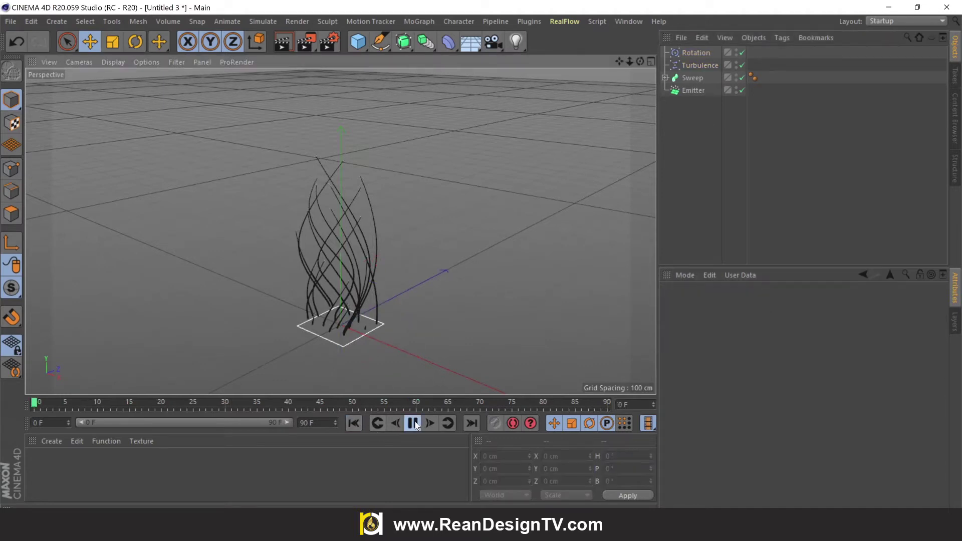
left_click(413, 423)
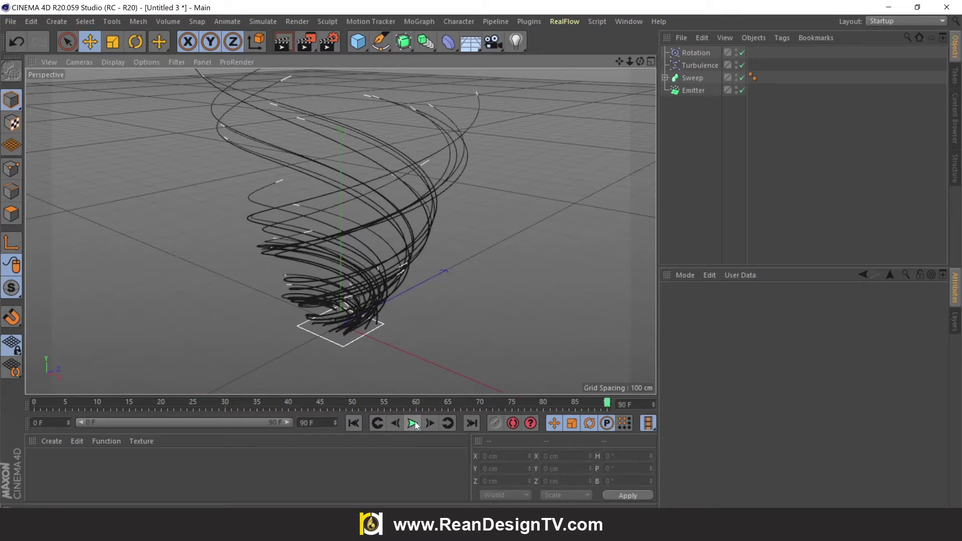
Step: Render a preview, pause the animation at frame 65, and orbit to look down on the swirl
left_click(277, 42)
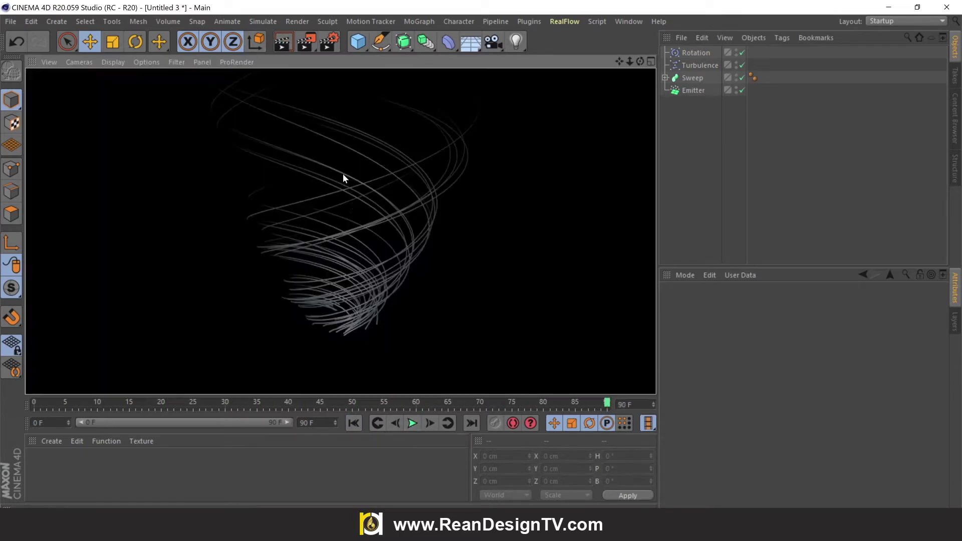
left_click(356, 424)
left_click(414, 425)
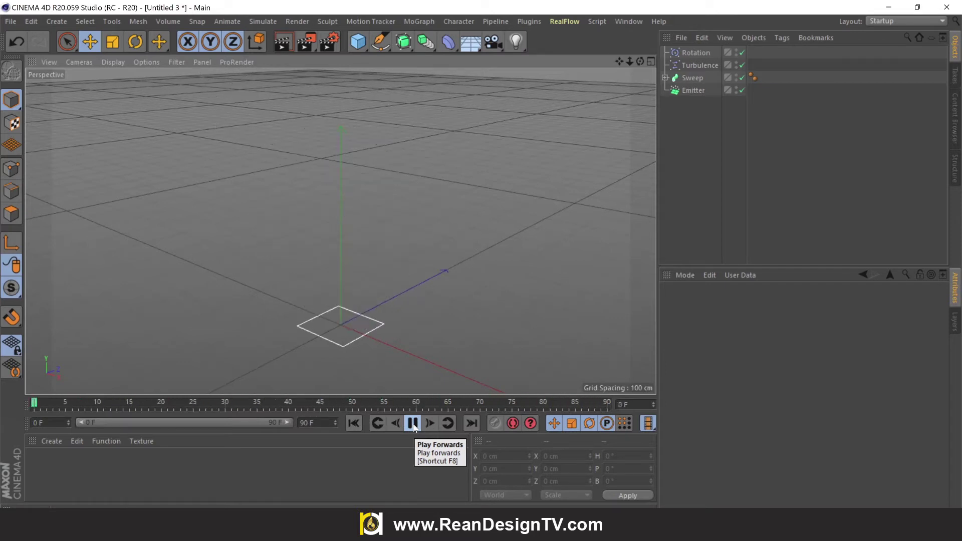
left_click(413, 425)
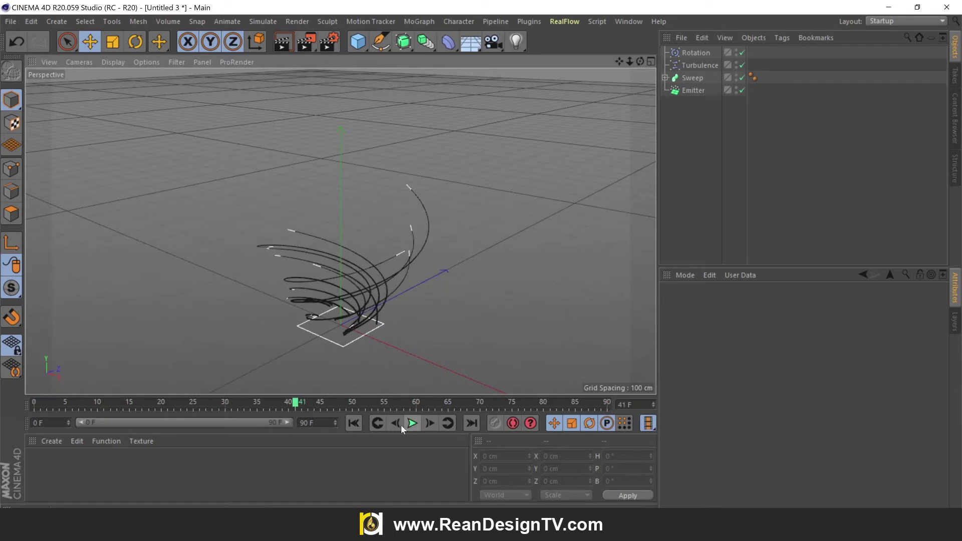
left_click(354, 424)
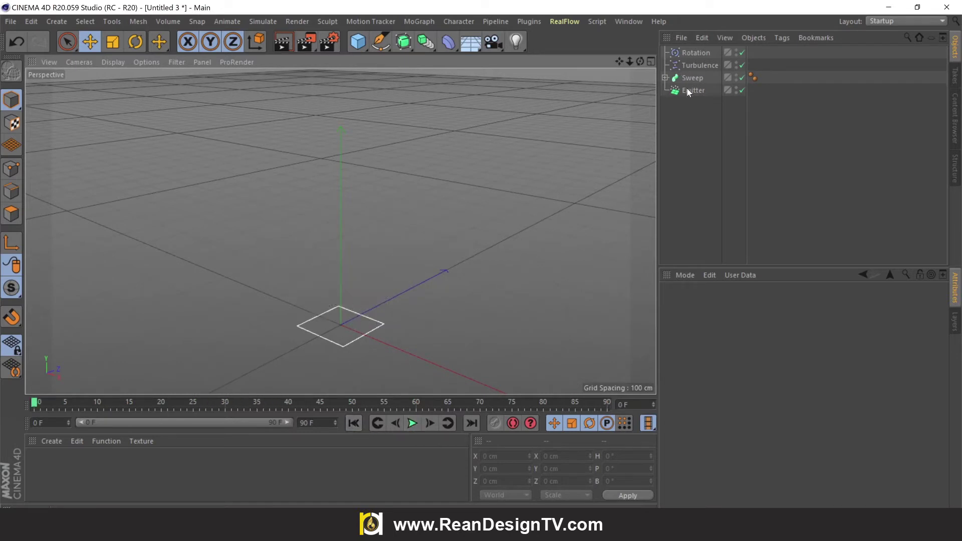
left_click(416, 423)
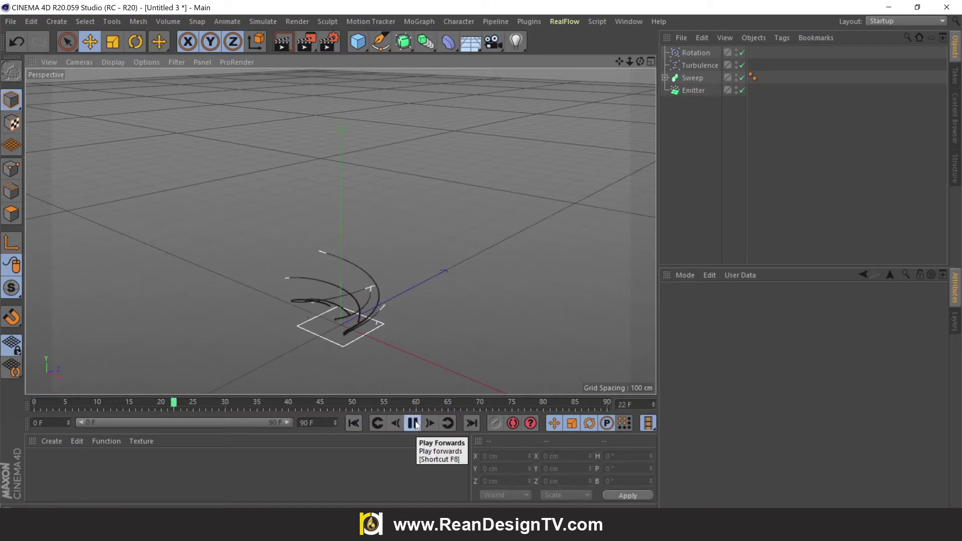
left_click(414, 424)
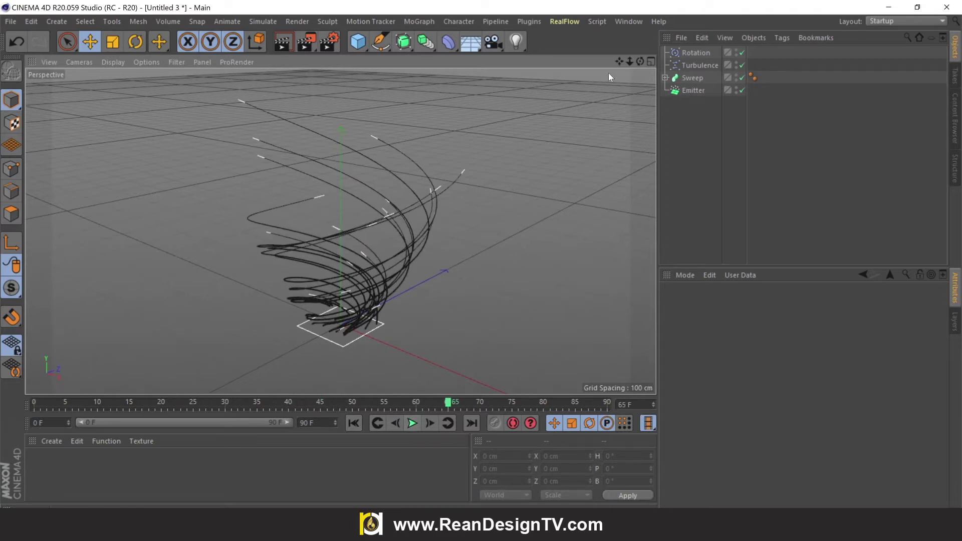
left_click_drag(643, 64, 340, 228)
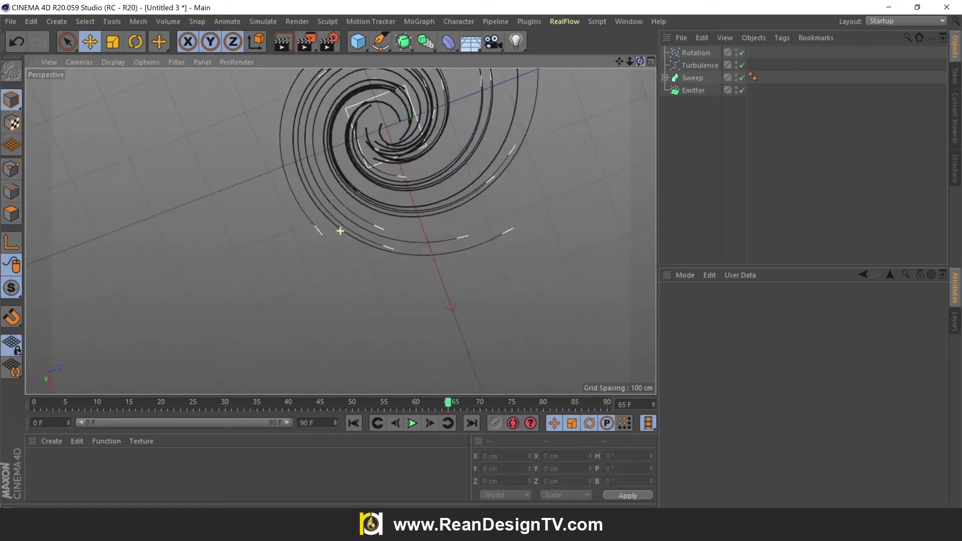
Step: Select the Emitter and centre the swirl in a straight top-down view
left_click(693, 90)
left_click_drag(625, 61, 588, 174)
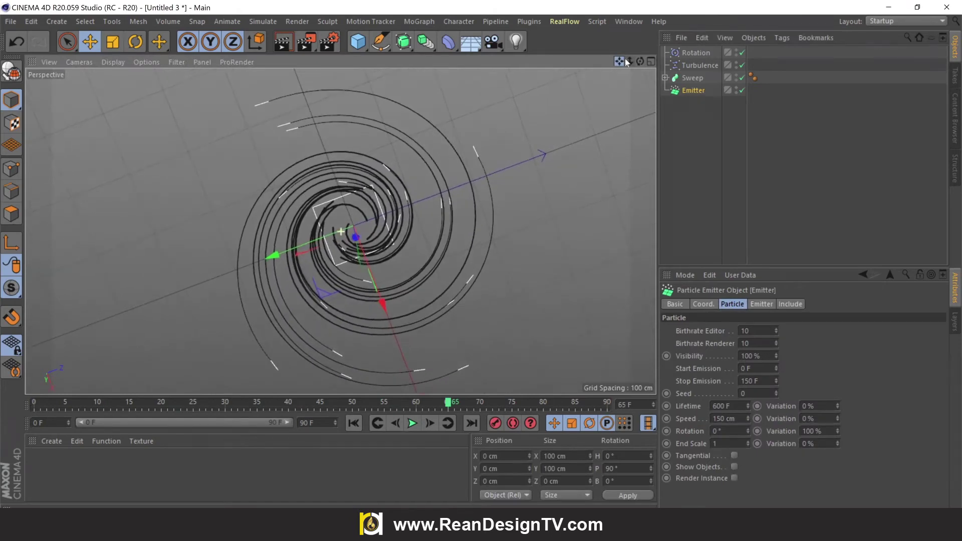
left_click_drag(640, 61, 340, 231)
left_click_drag(640, 66, 630, 79)
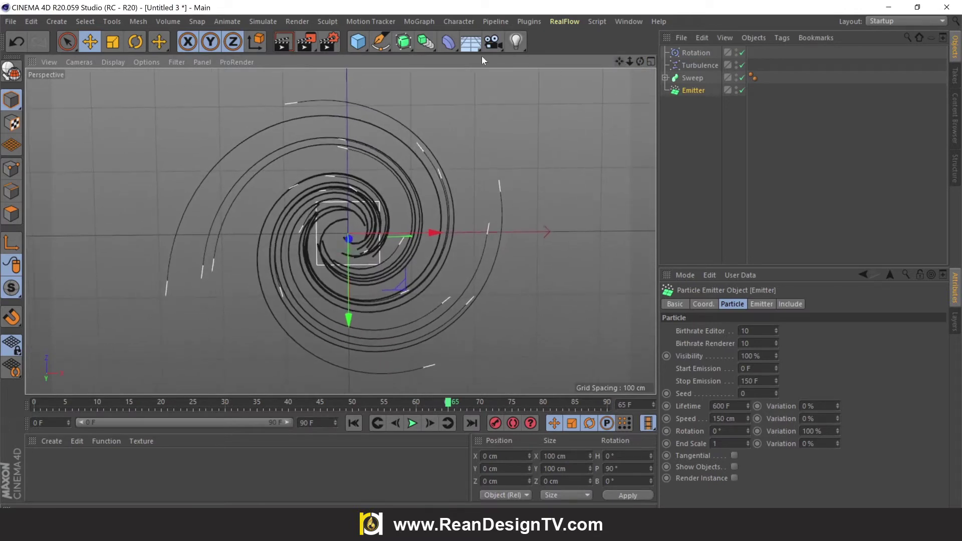
Step: Add a camera at the current viewpoint, look through it and point it straight down
left_click_drag(494, 48, 559, 61)
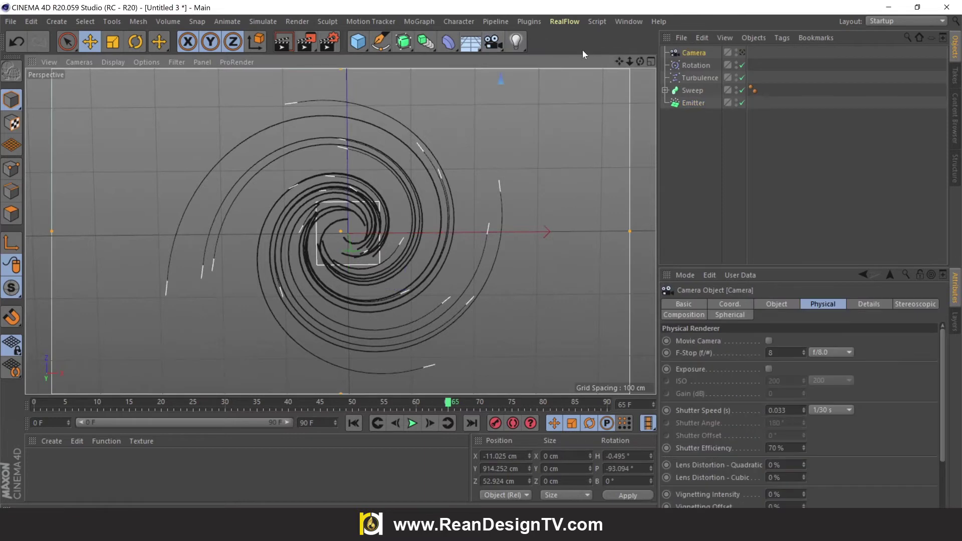
left_click(743, 52)
mouse_move(640, 61)
left_mouse_down()
mouse_move(653, 72)
mouse_move(621, 63)
left_mouse_up()
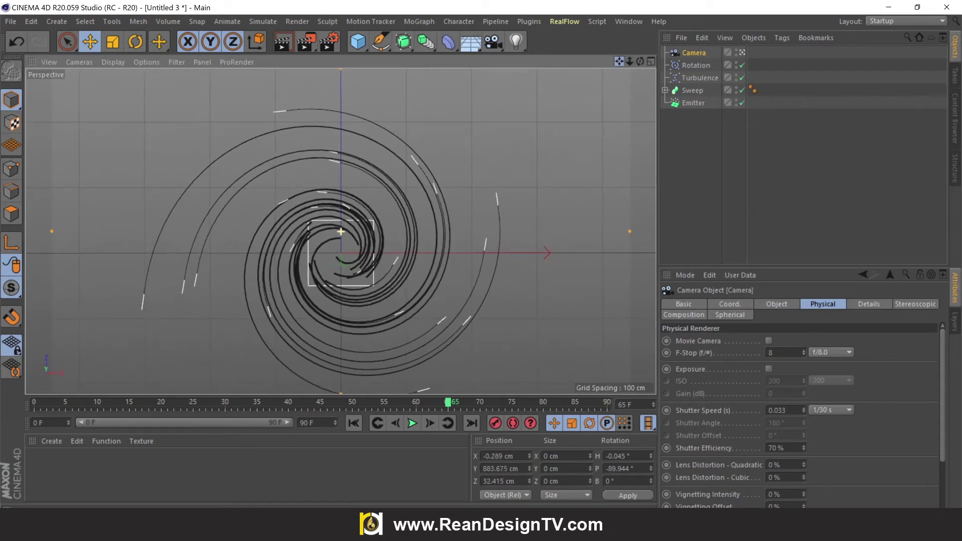
Step: Play the animation, move the camera closer to the spiral, and rewind to frame 0
left_click(354, 424)
left_click(411, 424)
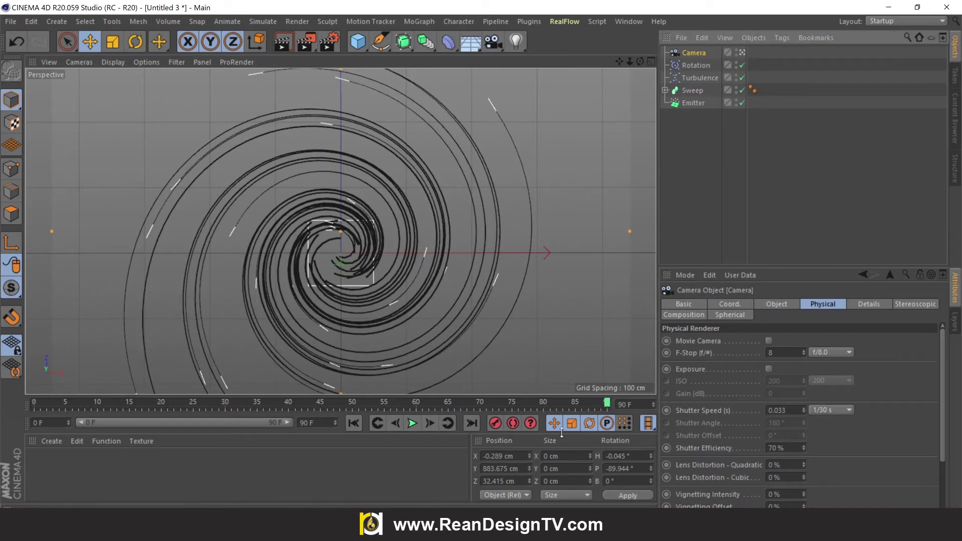
mouse_move(629, 61)
left_mouse_down()
mouse_move(662, 61)
mouse_move(620, 40)
left_mouse_up()
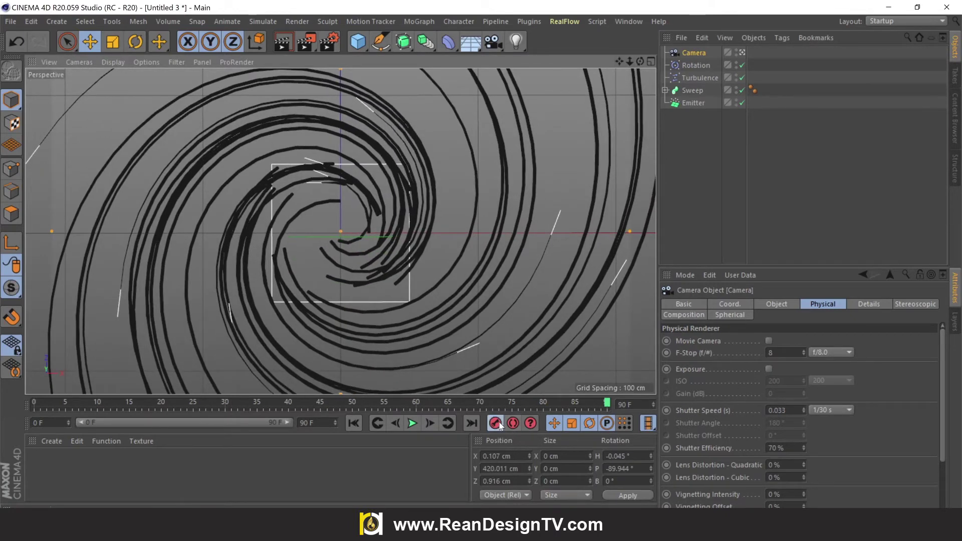
left_click_drag(609, 408, 33, 408)
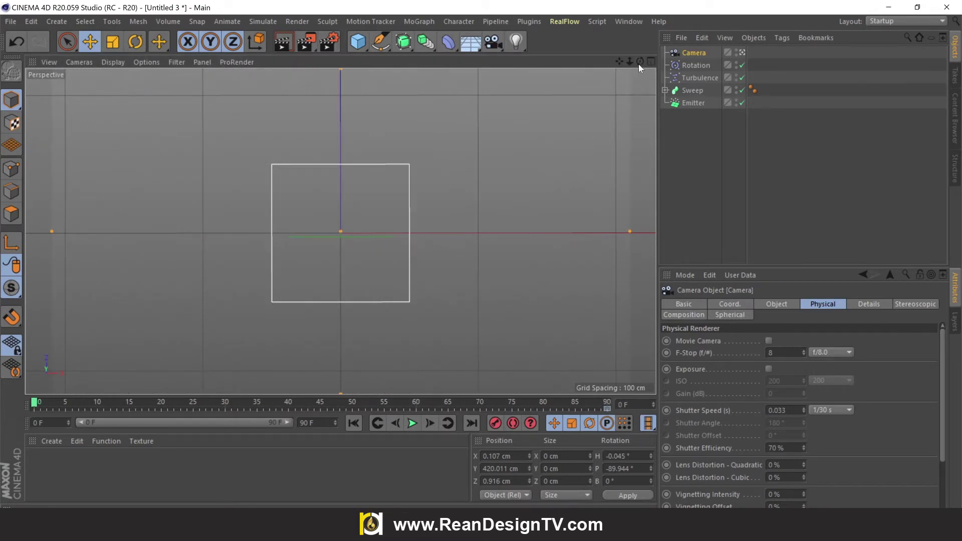
Step: Dolly the camera to about 317.87 cm so the spiral fills the view, and show its Coord. values
left_click_drag(630, 61, 612, 61)
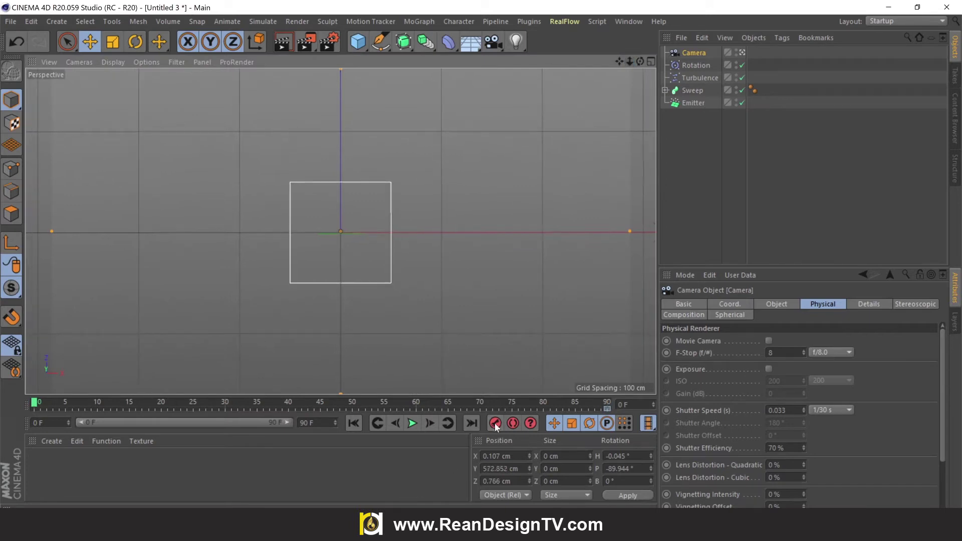
left_click(413, 423)
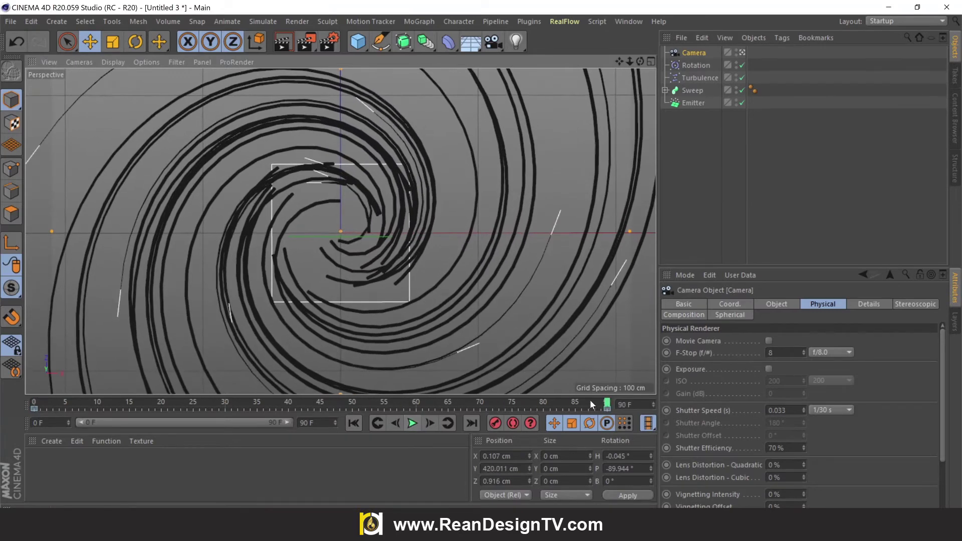
mouse_move(629, 61)
left_mouse_down()
mouse_move(652, 61)
mouse_move(616, 59)
left_mouse_up()
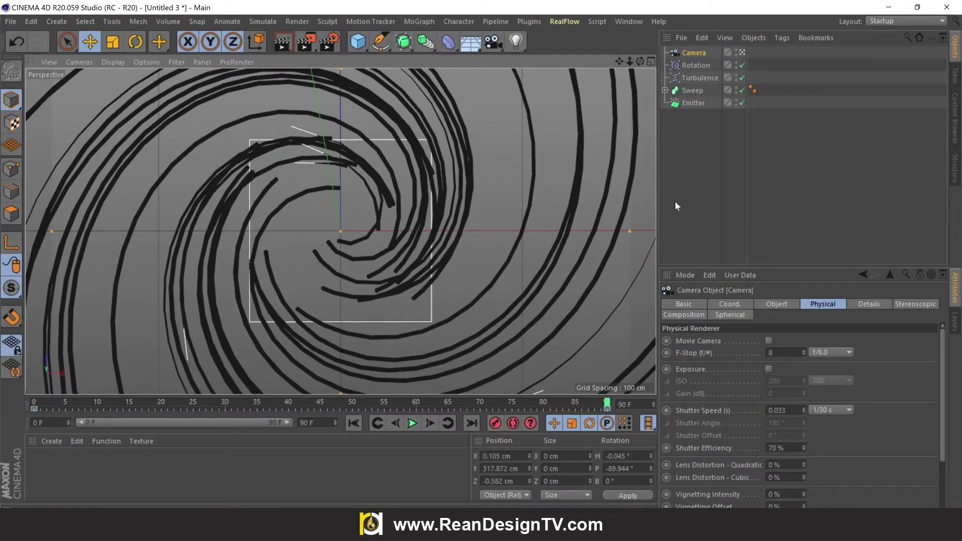
left_click(773, 306)
left_click(734, 309)
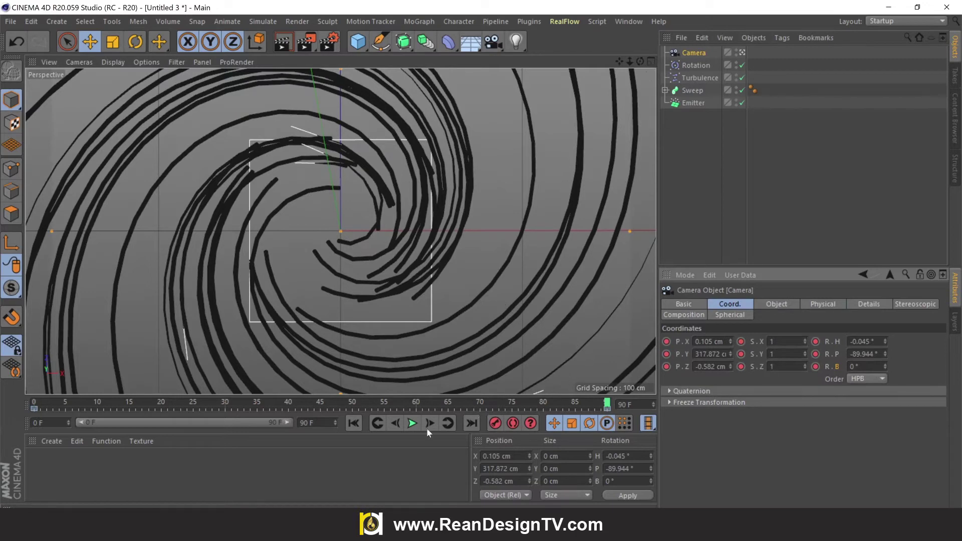
Step: At frame 0, keyframe the camera's bank rotation (R.B) and preview the playback
left_click(355, 425)
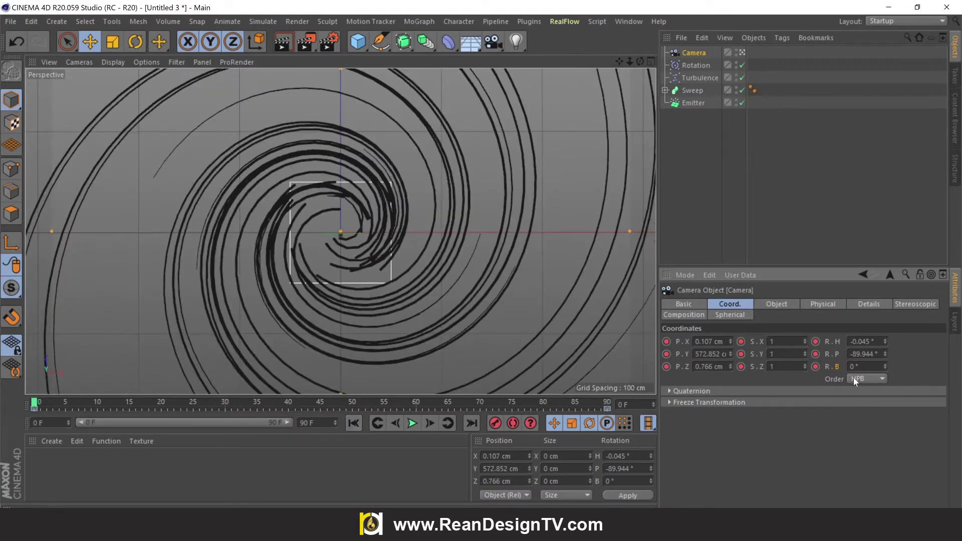
left_click(817, 366)
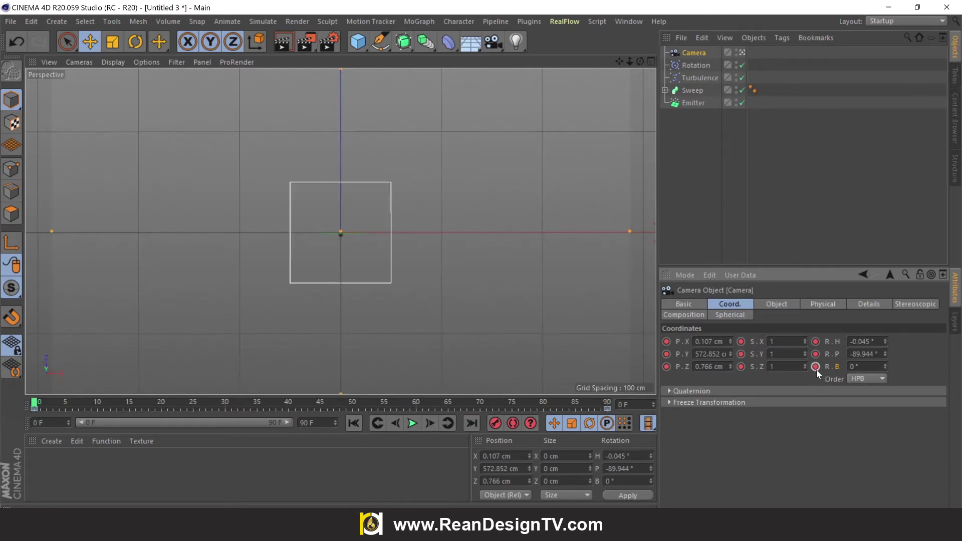
left_click(412, 423)
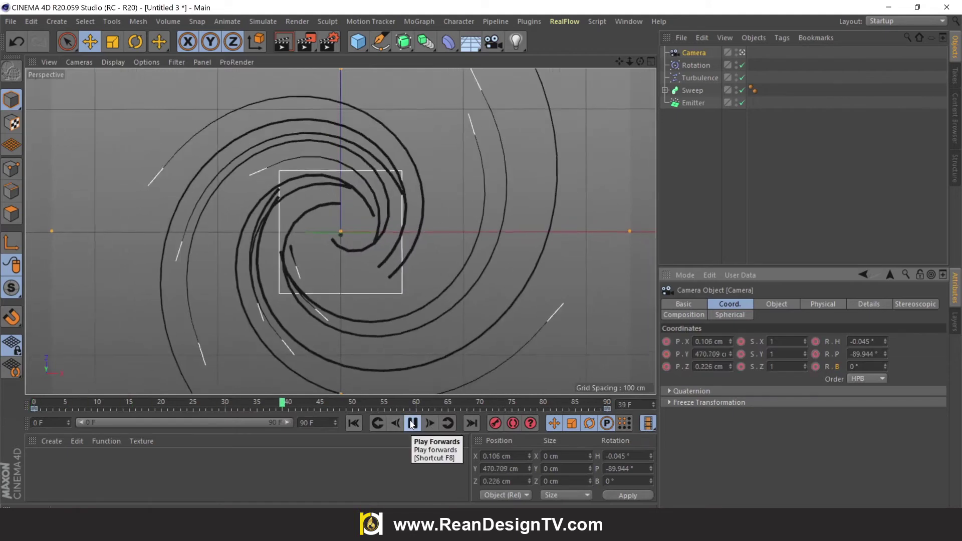
left_click(411, 424)
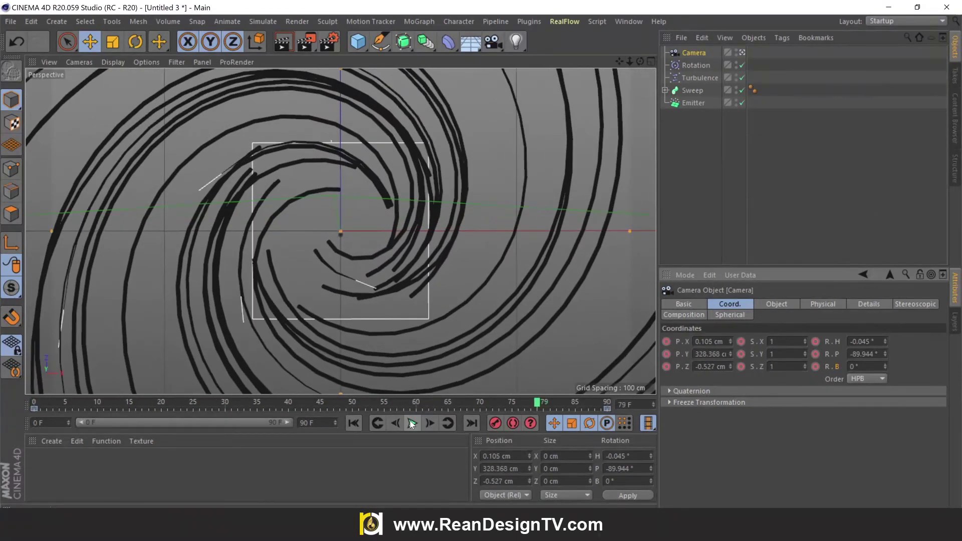
left_click(412, 424)
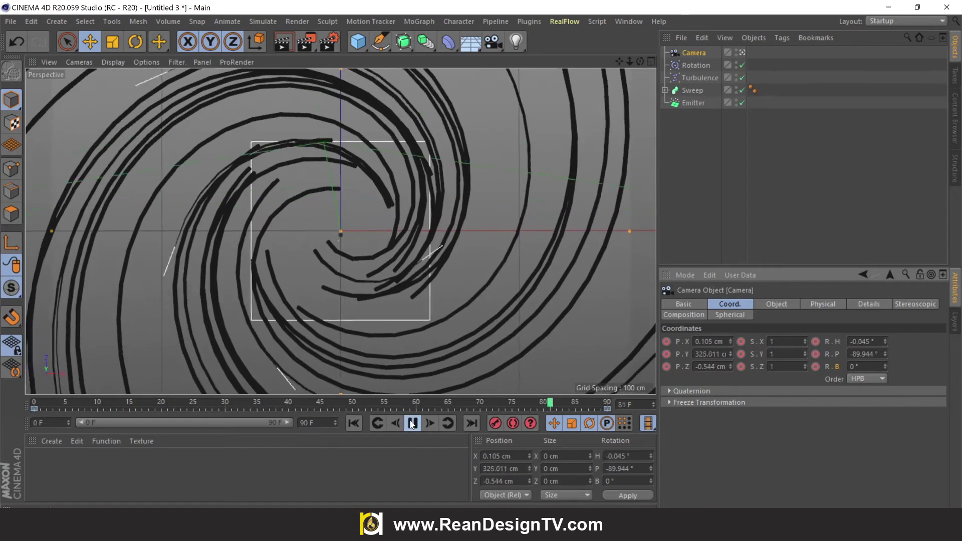
Step: At frame 90, set the camera bank to -360° and replay from the start
left_click(582, 406)
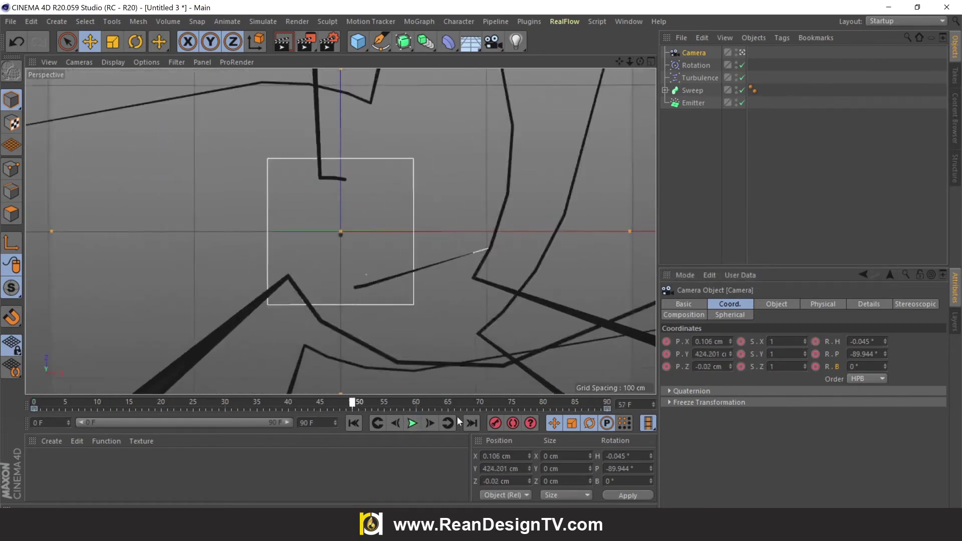
left_click_drag(581, 418, 610, 415)
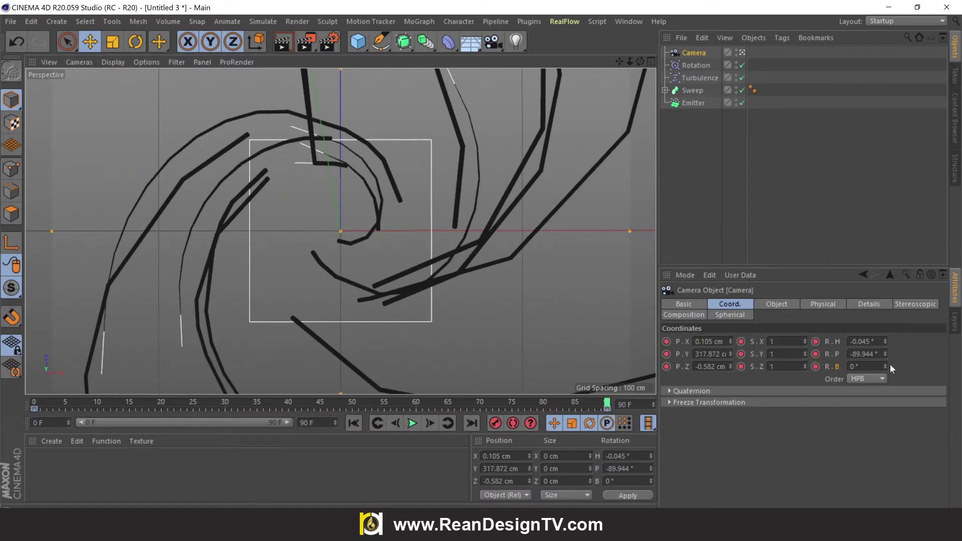
left_click_drag(886, 366, 885, 410)
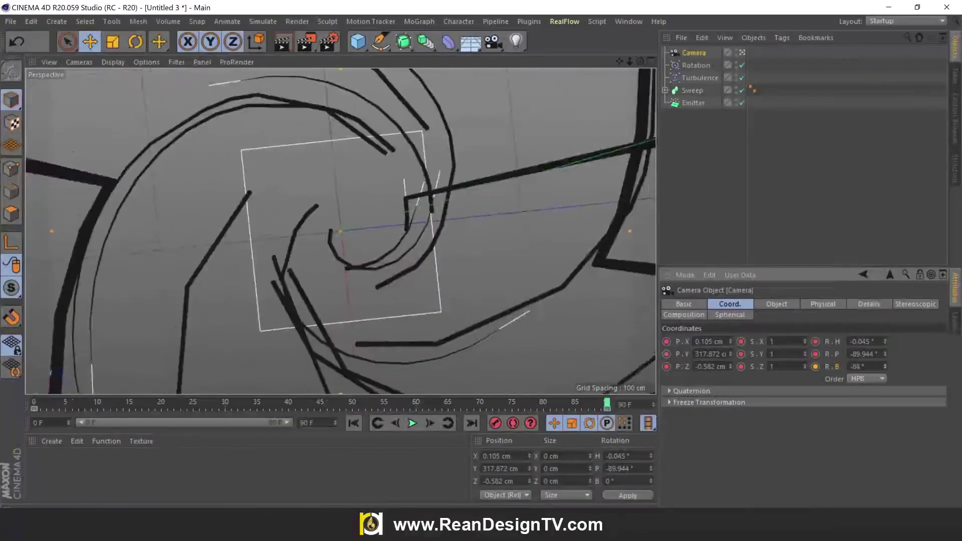
left_click_drag(885, 367, 885, 401)
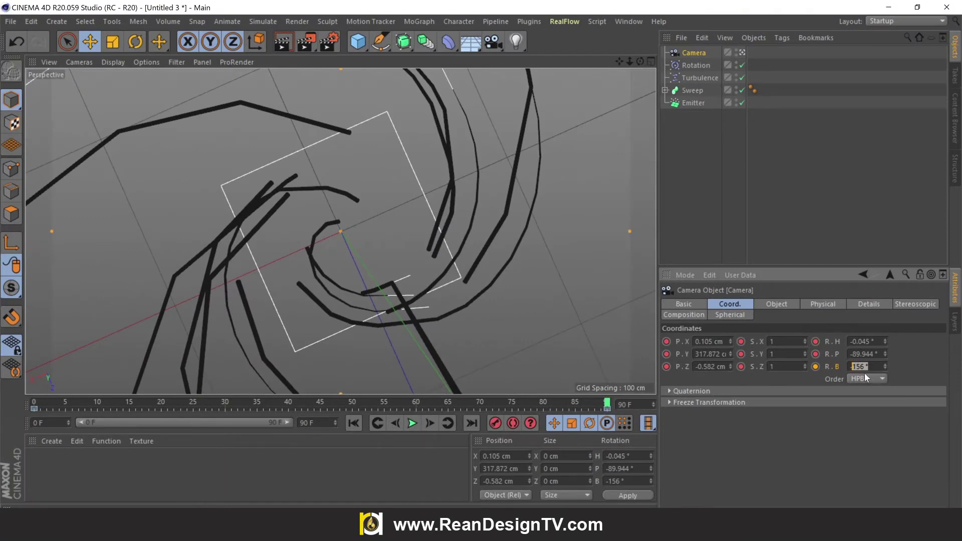
key("Tab")
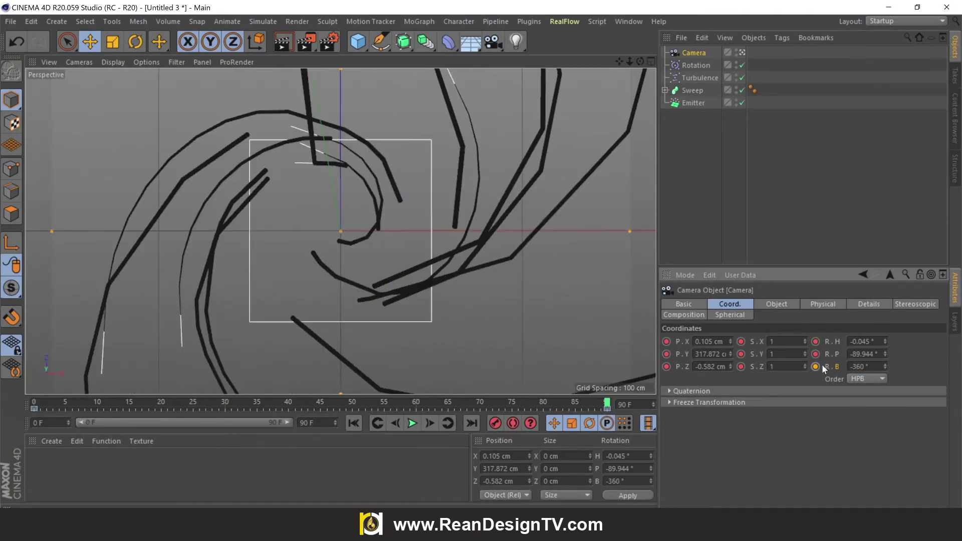
left_click(353, 423)
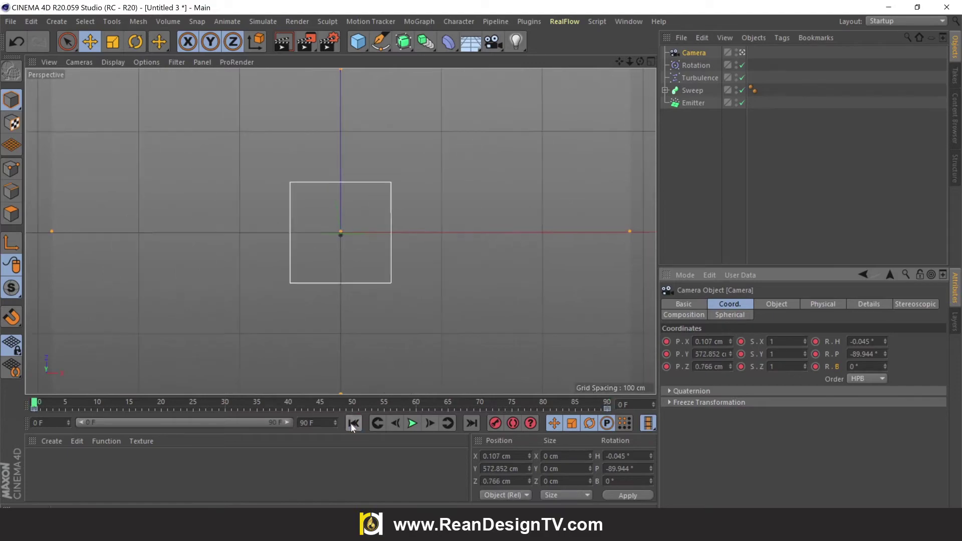
left_click(411, 423)
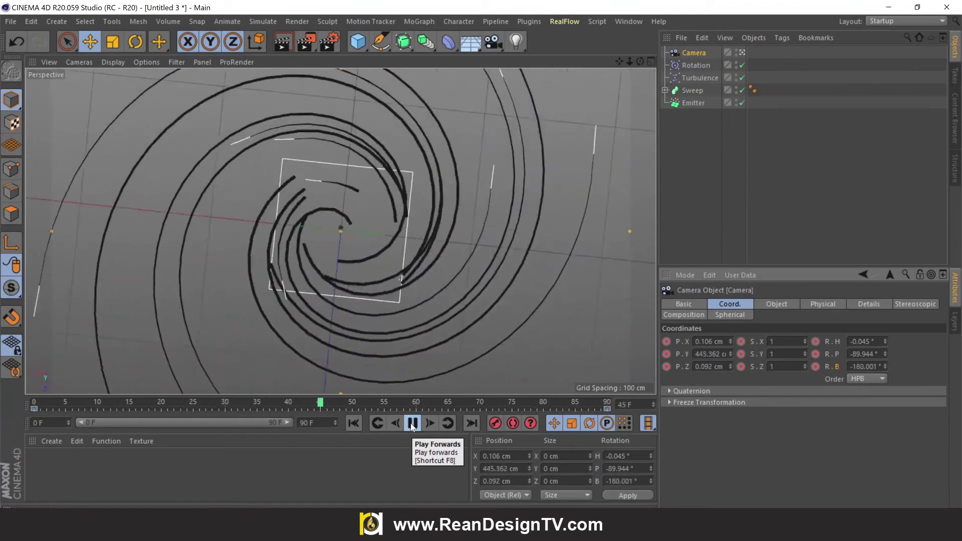
Step: Switch to the editor perspective and zoom out to watch the camera and spiral from the side
left_click(412, 423)
left_click(742, 52)
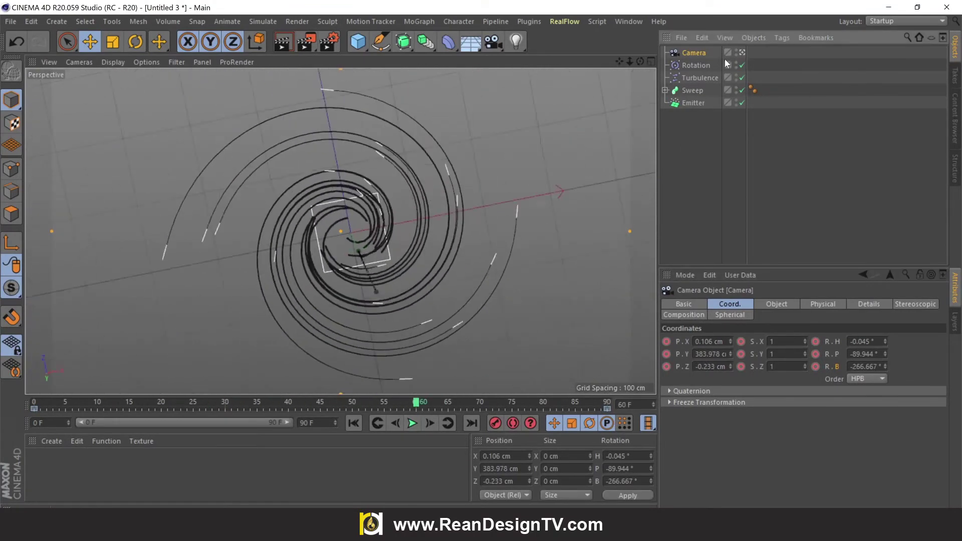
mouse_move(642, 61)
left_mouse_down()
mouse_move(629, 57)
mouse_move(455, 386)
left_mouse_up()
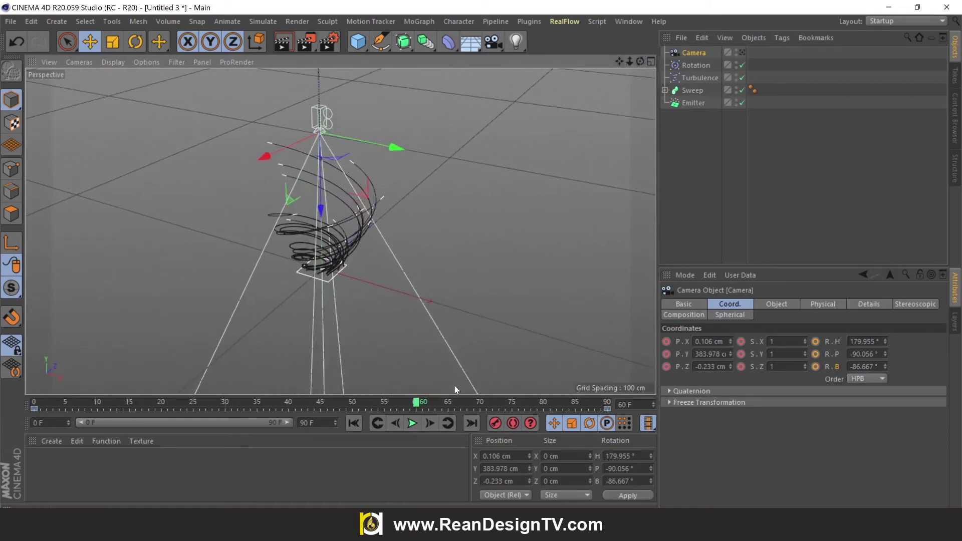
left_click(353, 423)
left_click(413, 423)
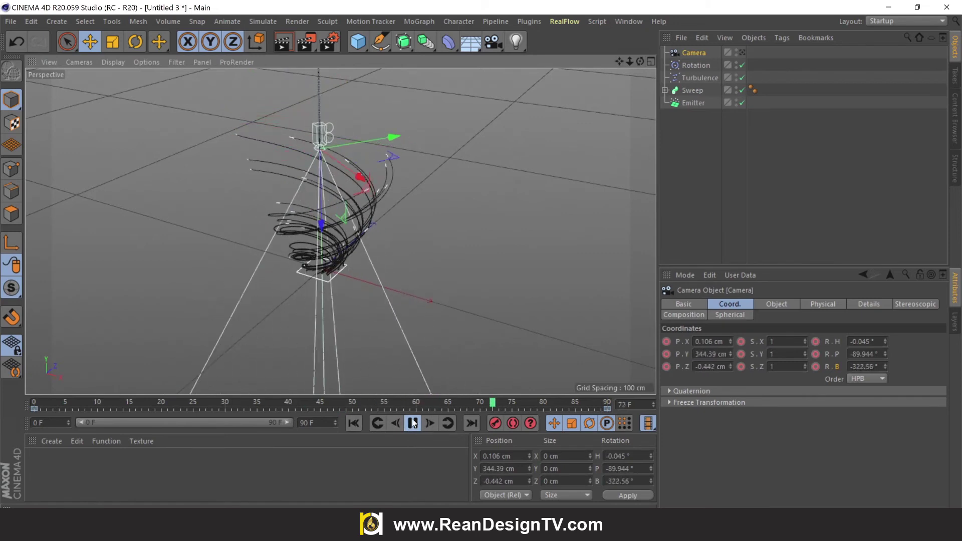
left_click(412, 424)
left_click_drag(621, 59, 440, 207)
scroll(441, 207, "down", 5)
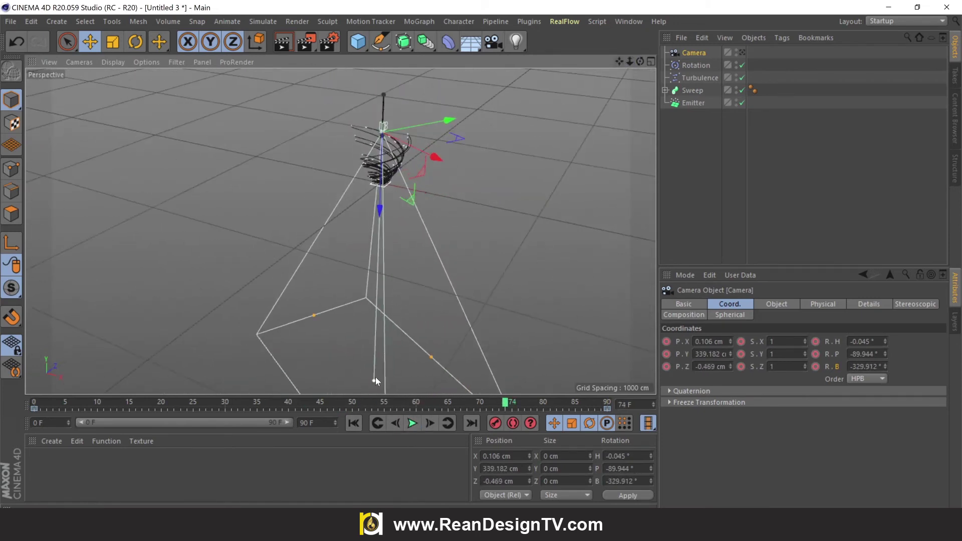
left_click_drag(375, 323, 400, 188)
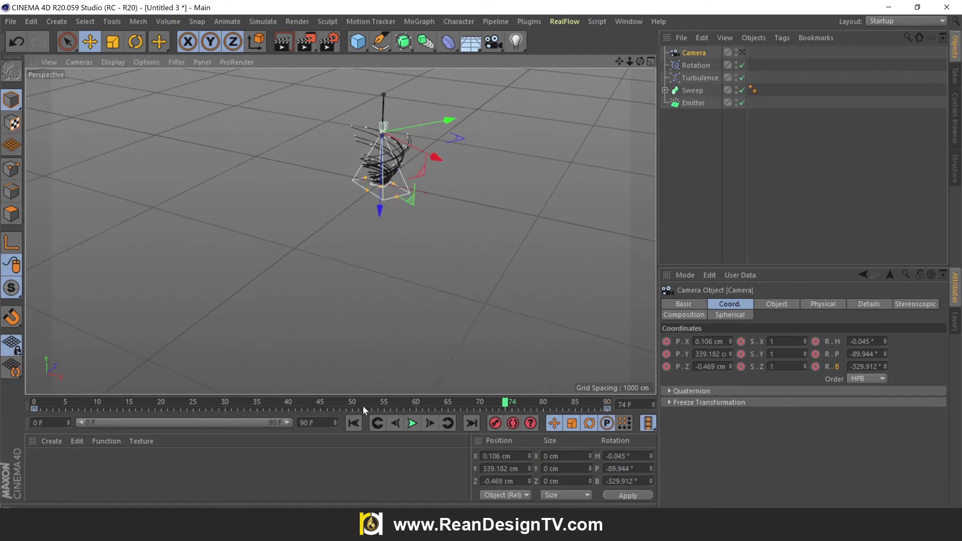
Step: Replay the animation from frame 0, then look through the camera and replay it
left_click(353, 424)
left_click(418, 422)
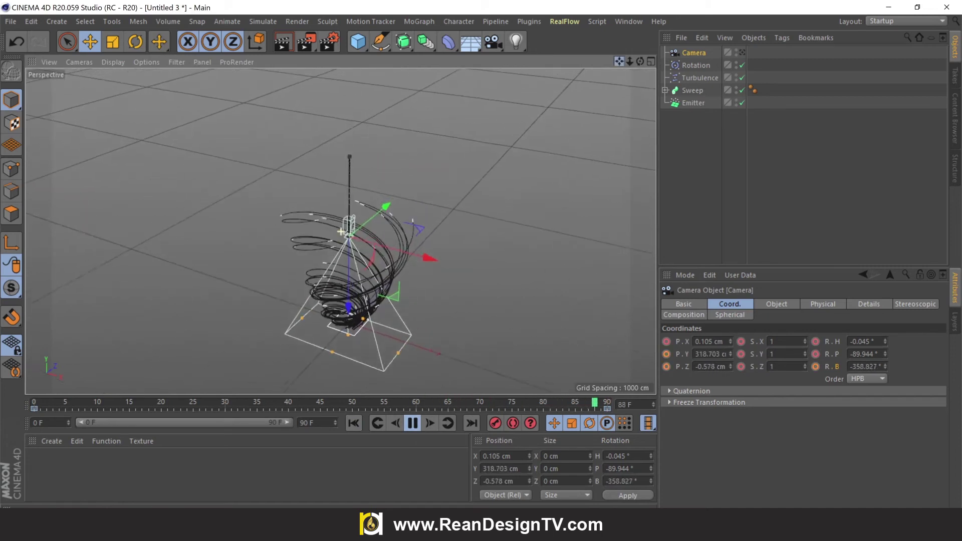
left_click(412, 423)
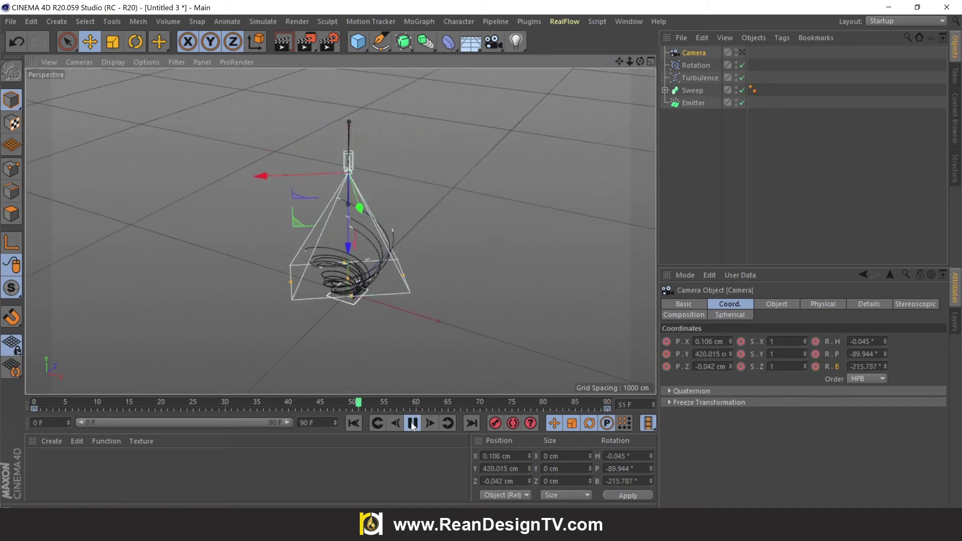
left_click(350, 425)
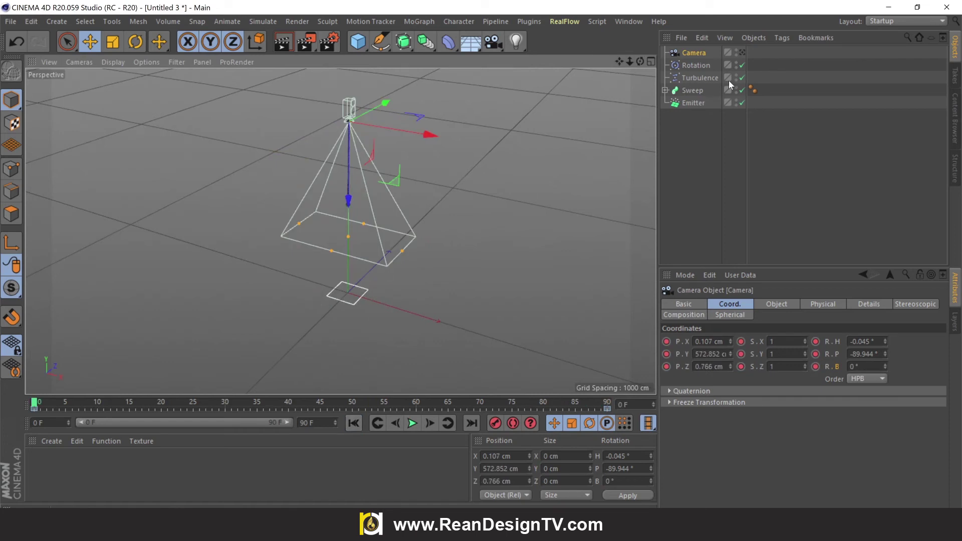
left_click(743, 52)
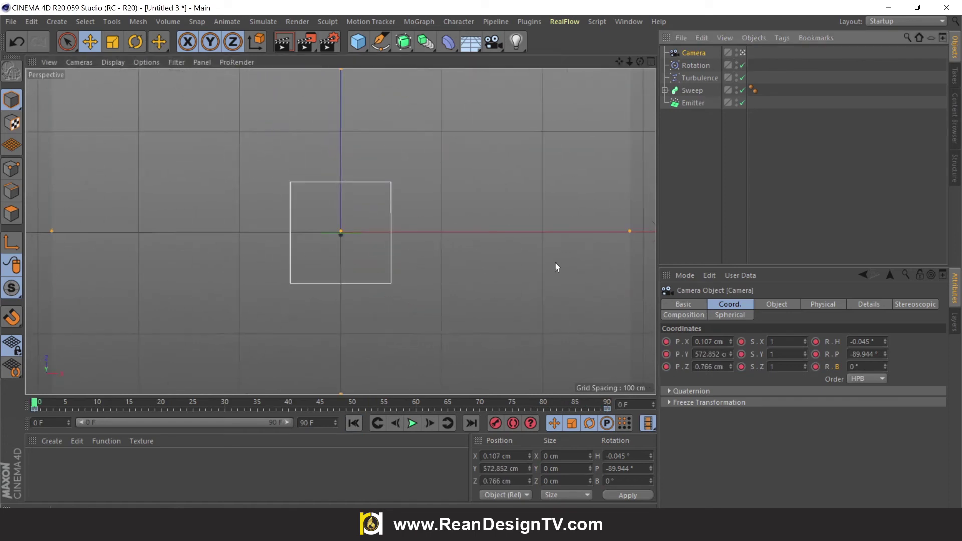
left_click(413, 423)
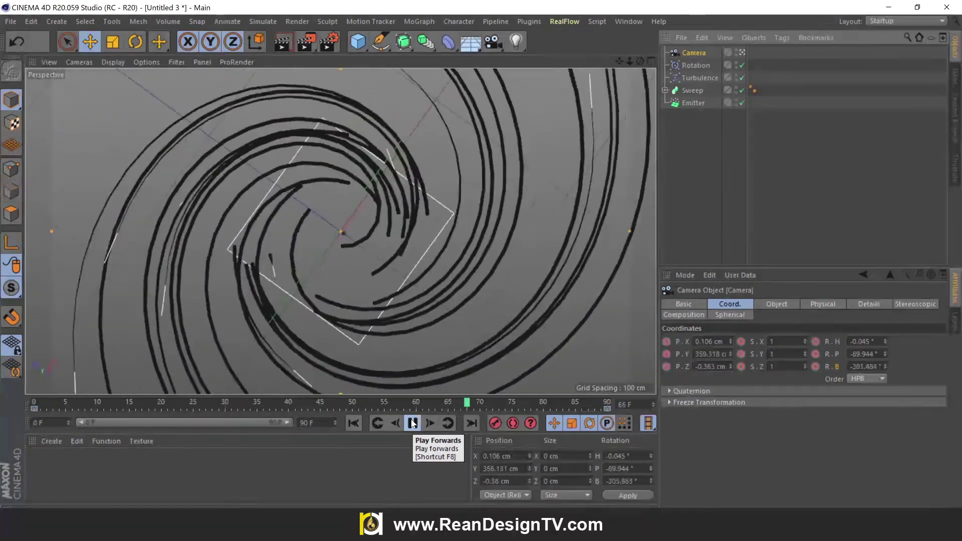
left_click(410, 424)
left_click(354, 423)
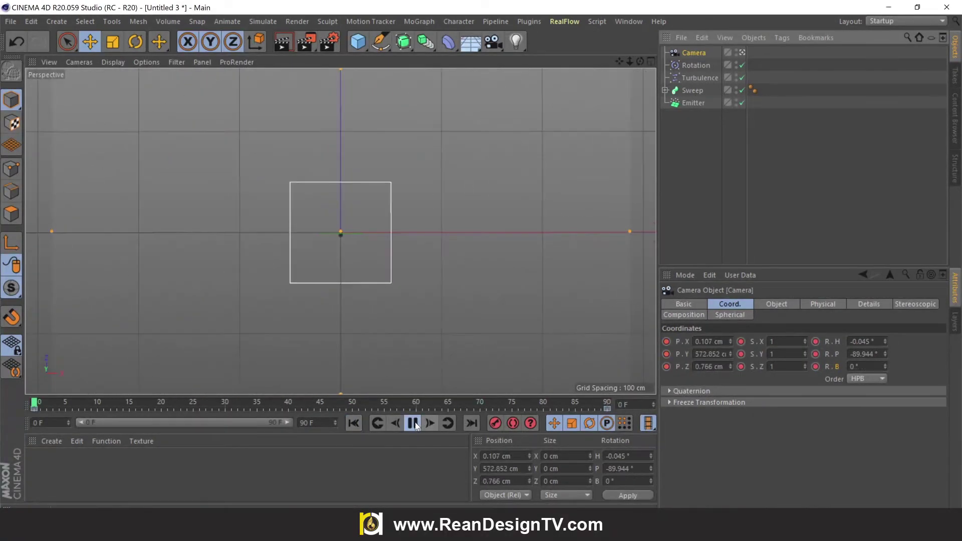
left_click(413, 423)
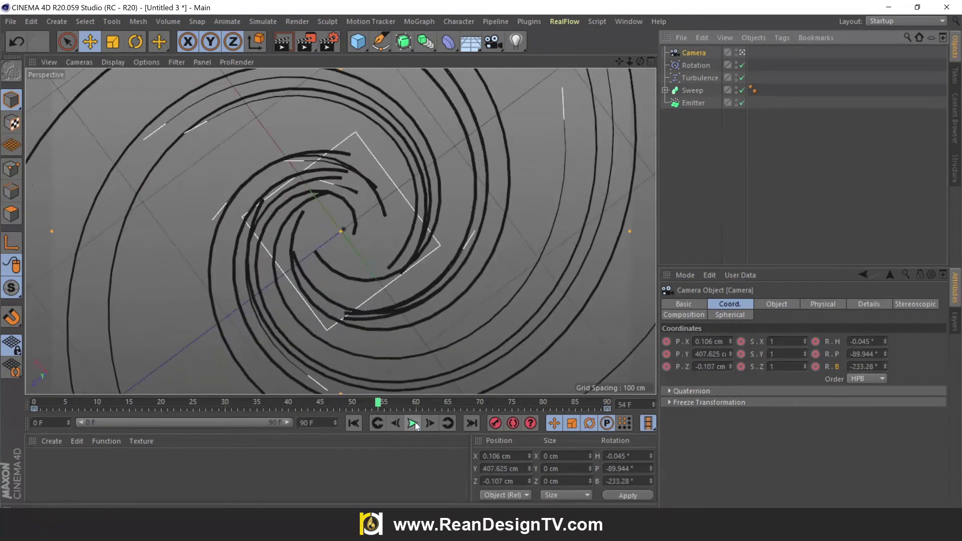
left_click(415, 422)
Step: Create a new material Mat, apply it to the Sweep, use Gouraud shading and preview-render
double_click(50, 467)
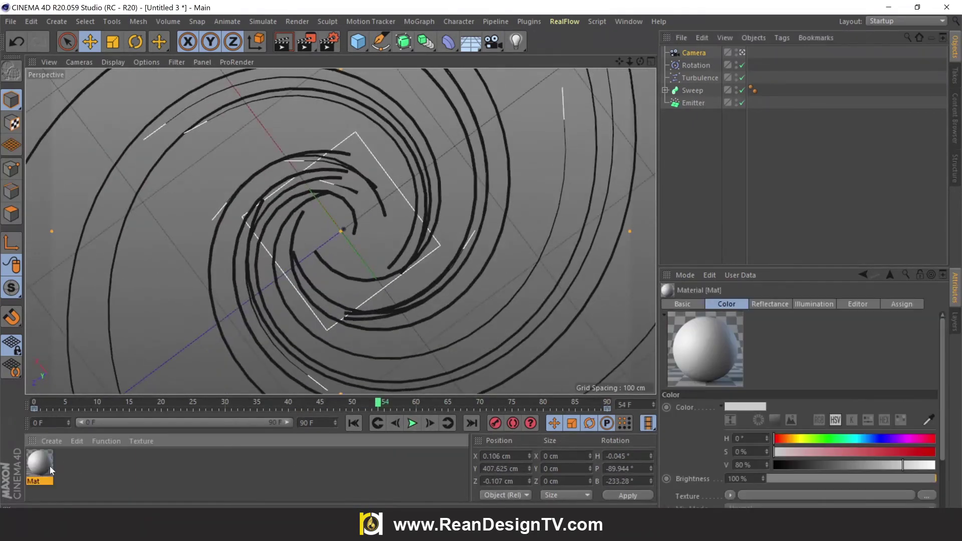
left_click_drag(50, 466, 700, 95)
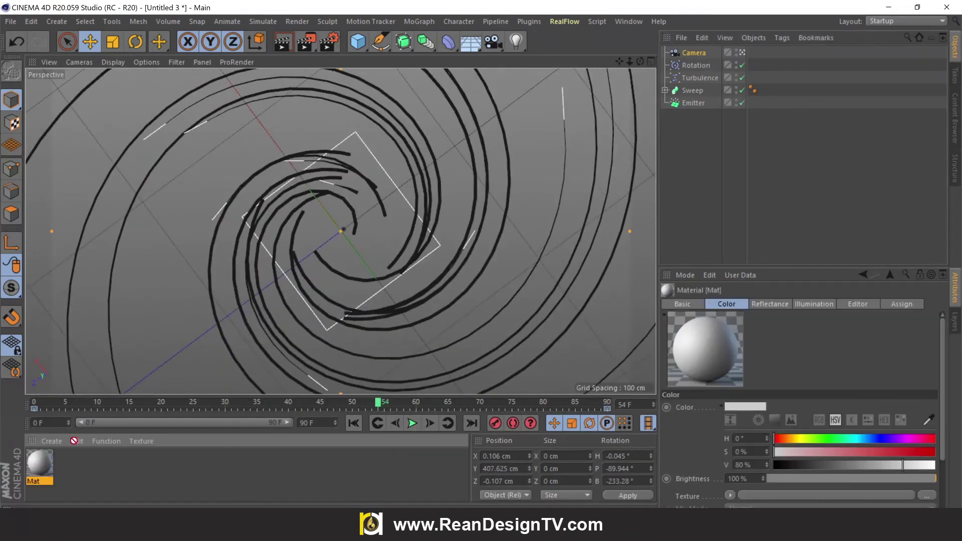
left_click_drag(699, 93, 698, 92)
left_click(696, 93)
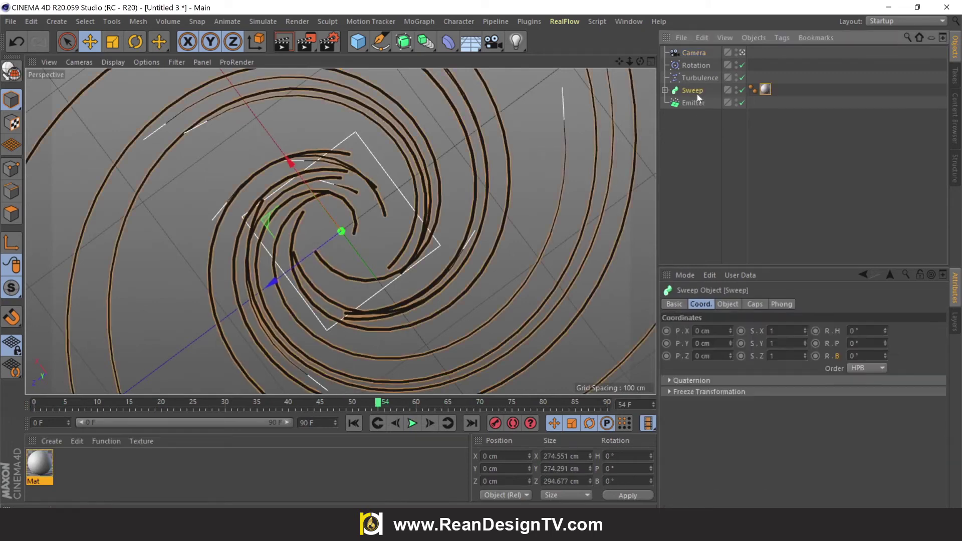
left_click(111, 62)
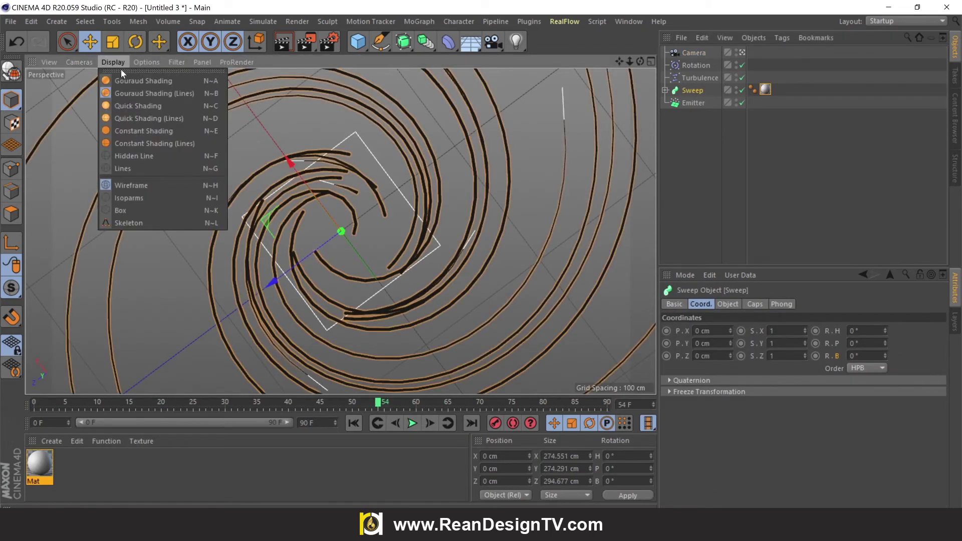
left_click(131, 80)
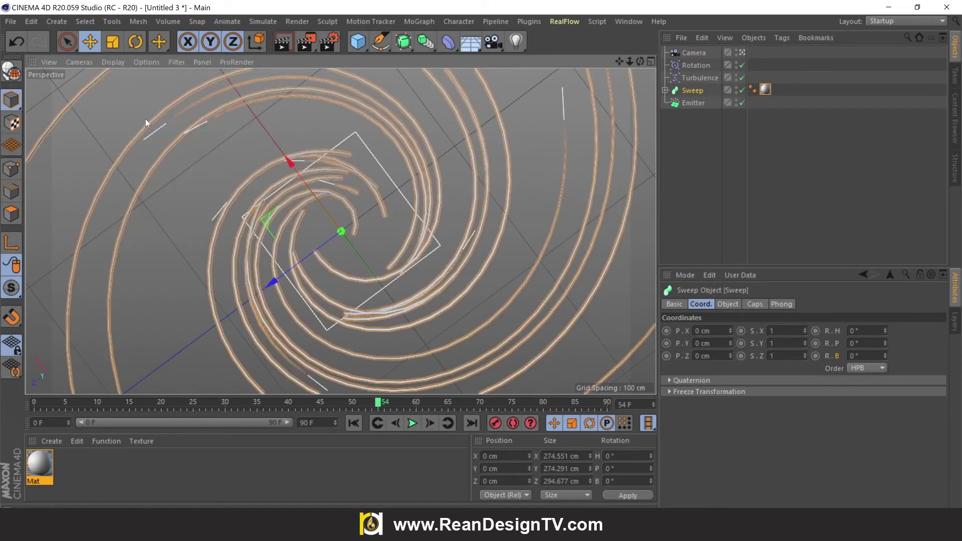
left_click(527, 140)
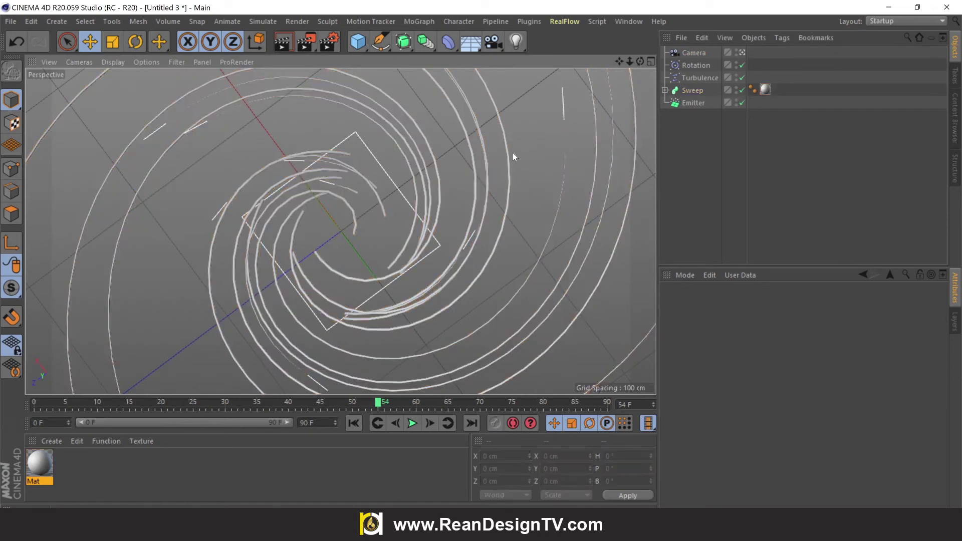
left_click(284, 43)
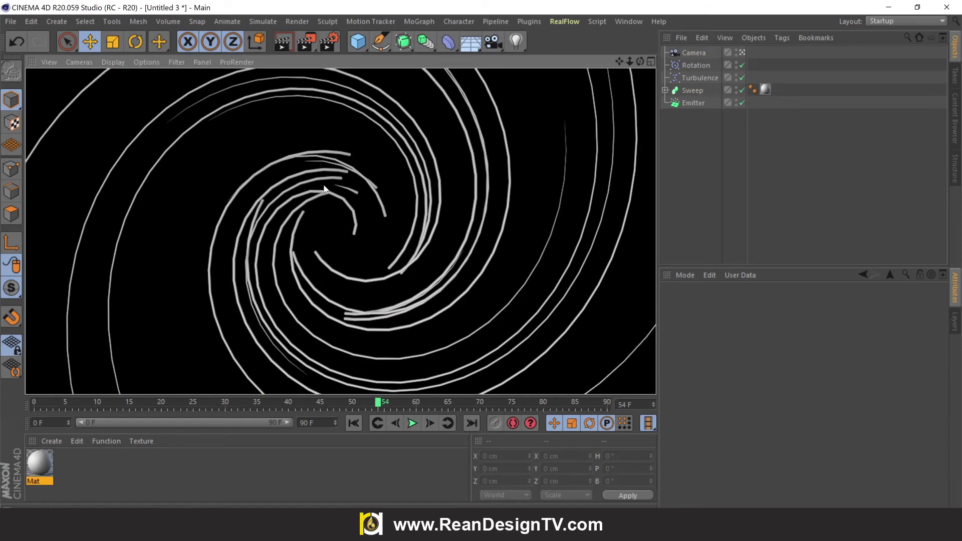
left_click(539, 158)
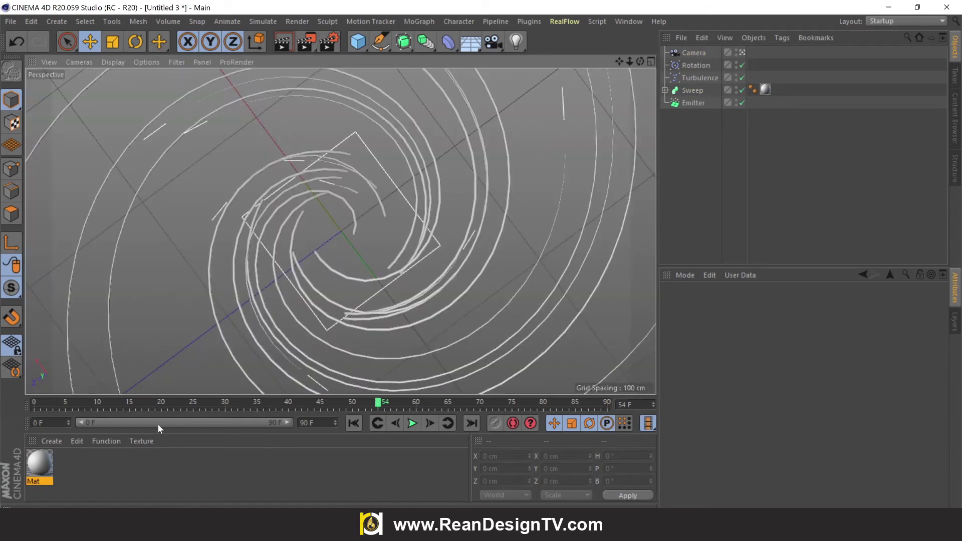
Step: Enable Mat's Luminance at 80% brightness with cyan colour H 183°, S 91%, V 96%
double_click(49, 464)
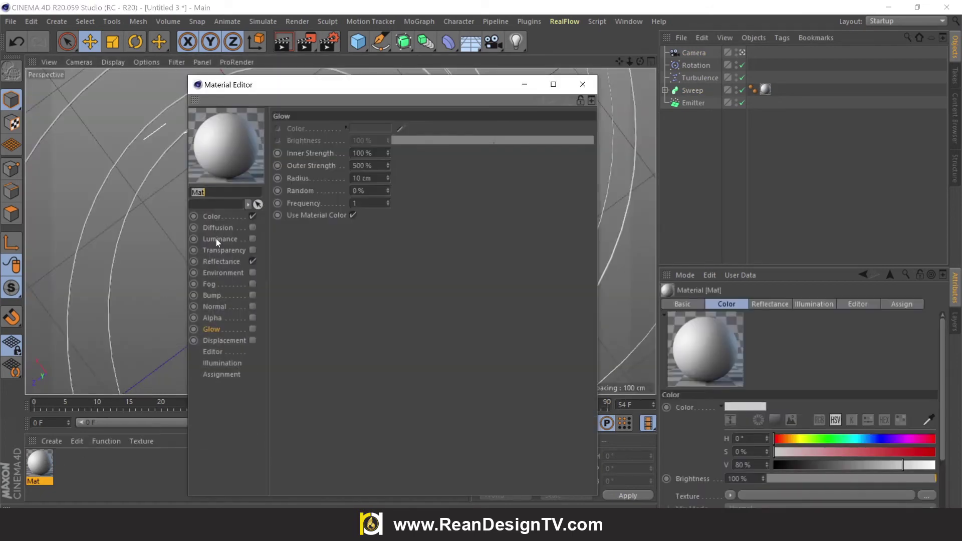
left_click(217, 239)
left_click(253, 239)
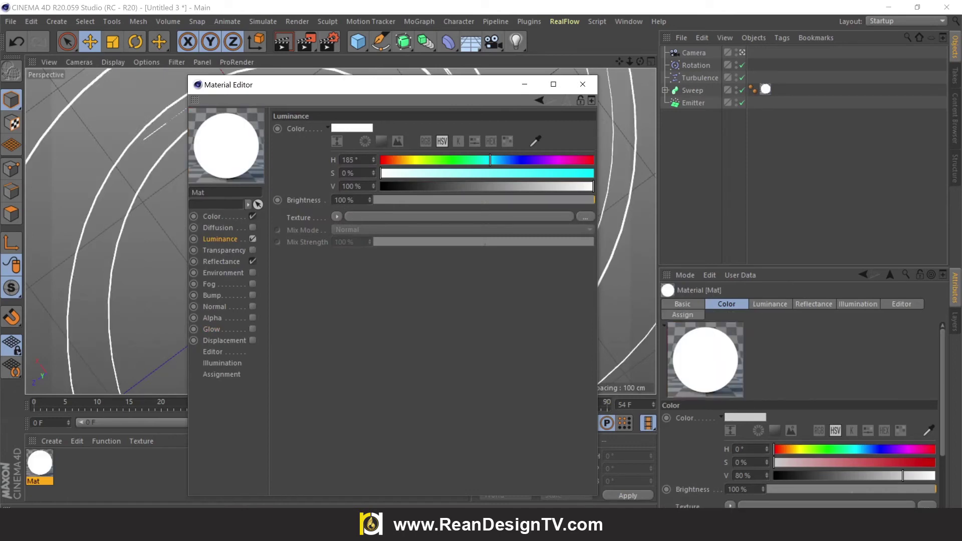
left_click(341, 200)
type("80")
key("Tab")
left_click(512, 173)
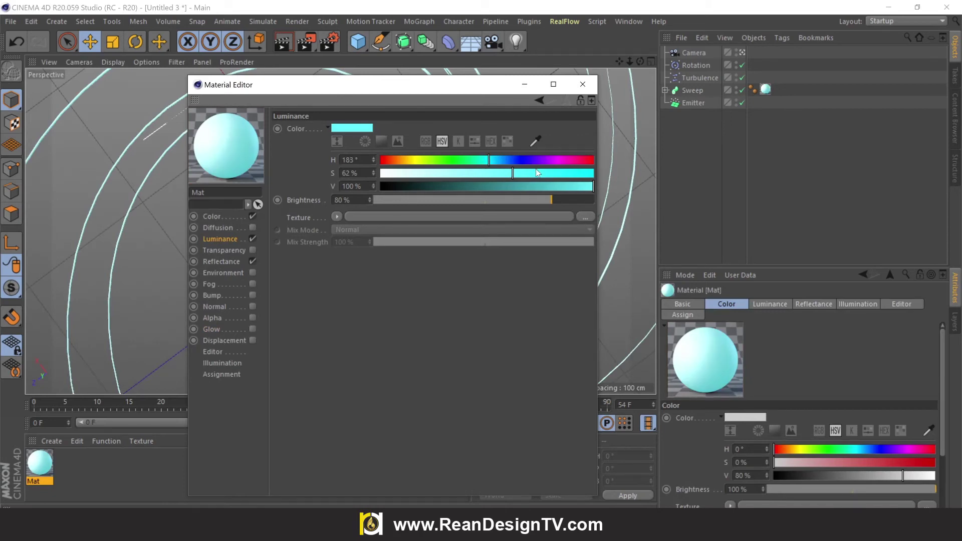
left_click(570, 173)
left_click(574, 173)
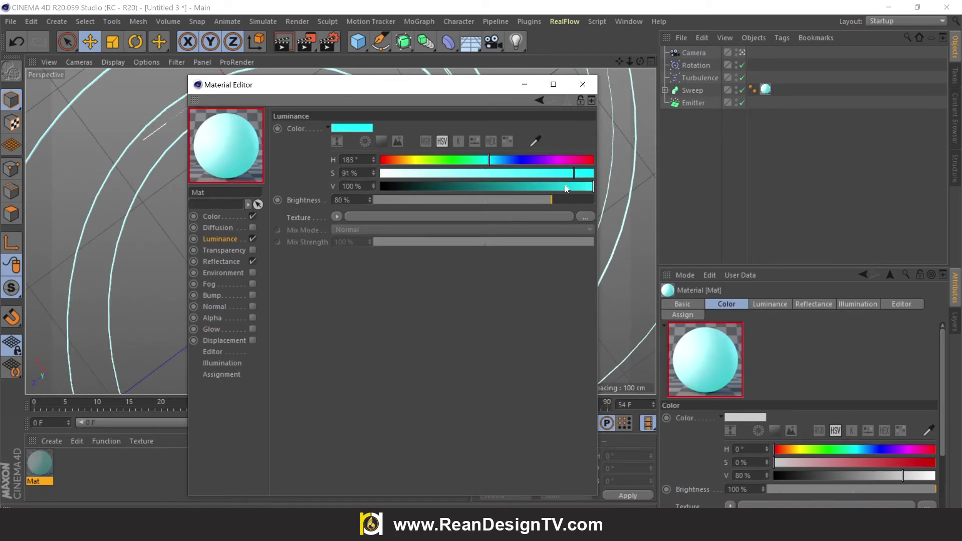
left_click(584, 186)
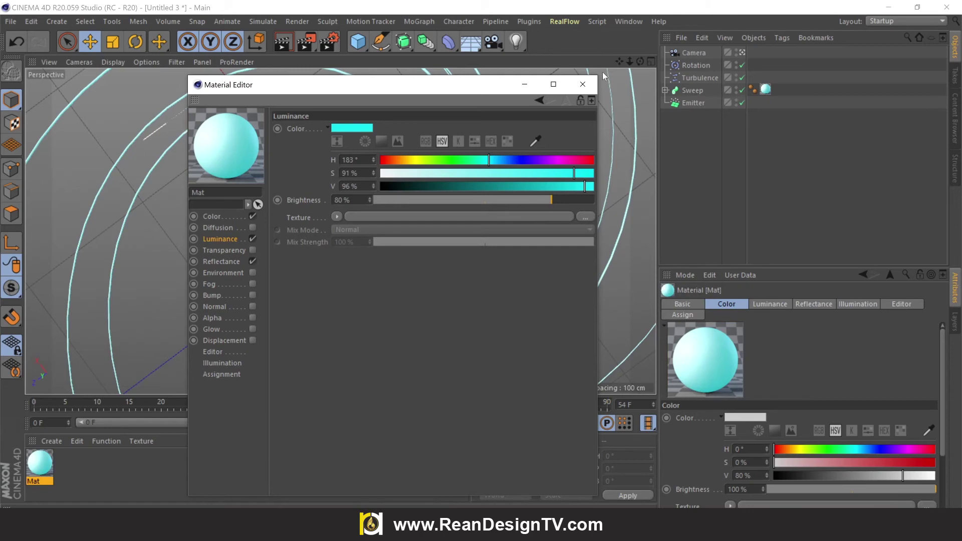
left_click(582, 84)
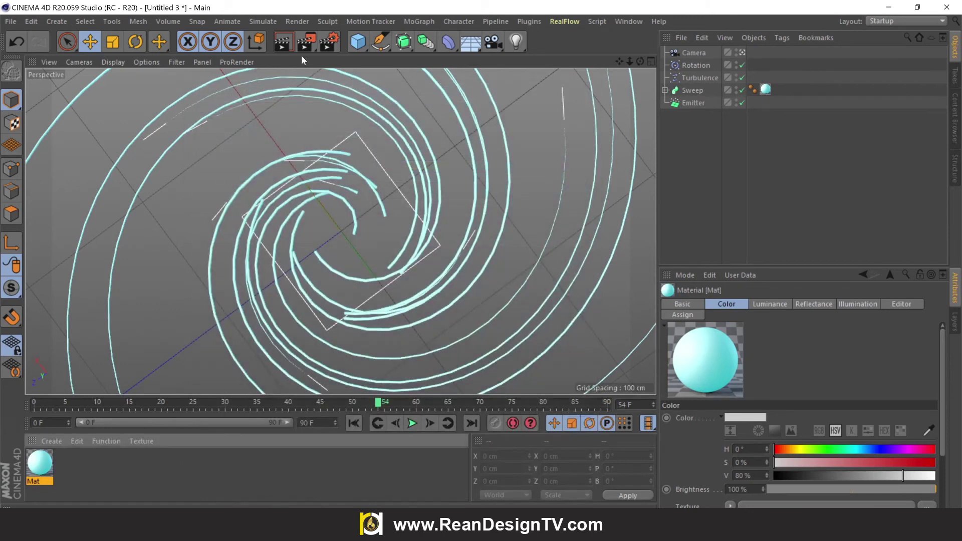
Step: After a quick preview render, add Global Illumination to the render settings
left_click(289, 46)
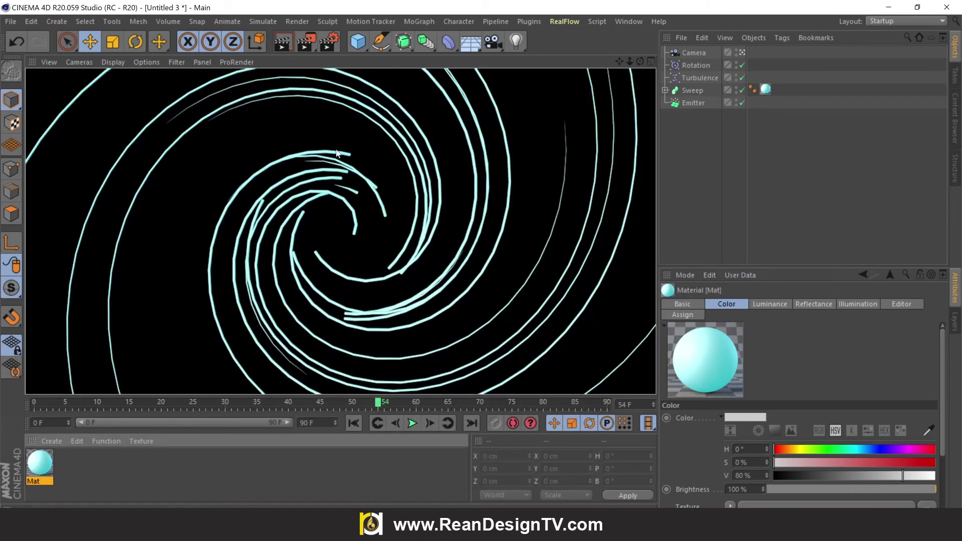
left_click(310, 133)
left_click(330, 42)
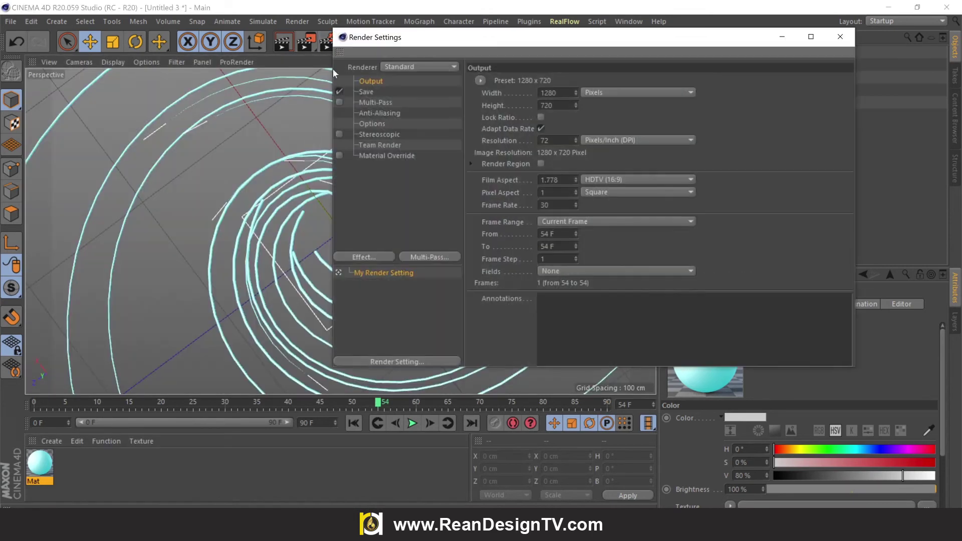
left_click(366, 258)
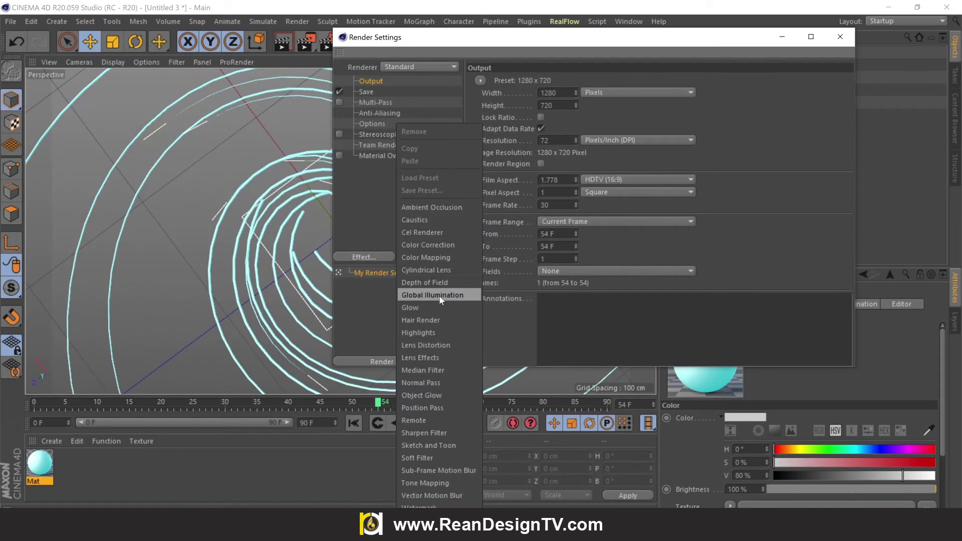
left_click(440, 296)
Step: Add Ambient Occlusion to the render settings, then run and cancel a test render
left_click(370, 255)
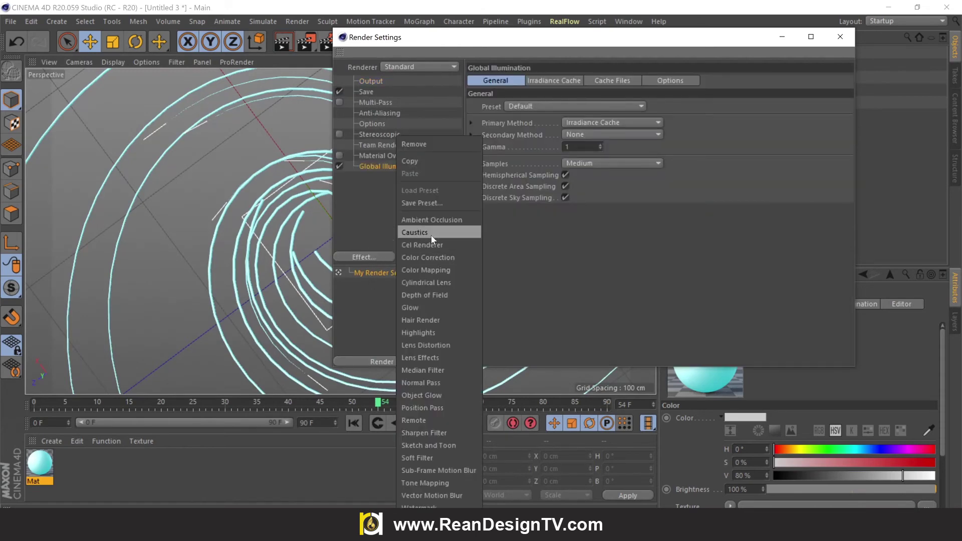
left_click(438, 222)
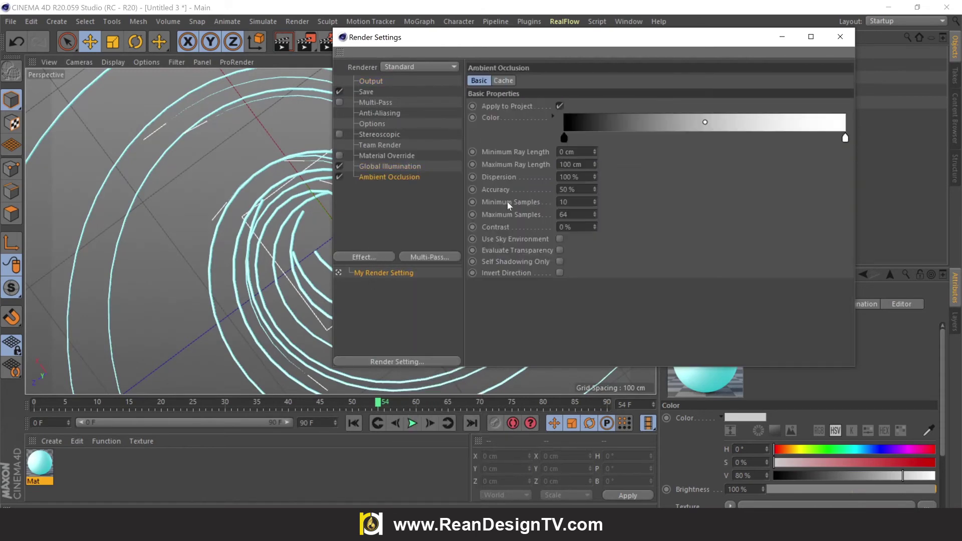
left_click(839, 38)
left_click(284, 44)
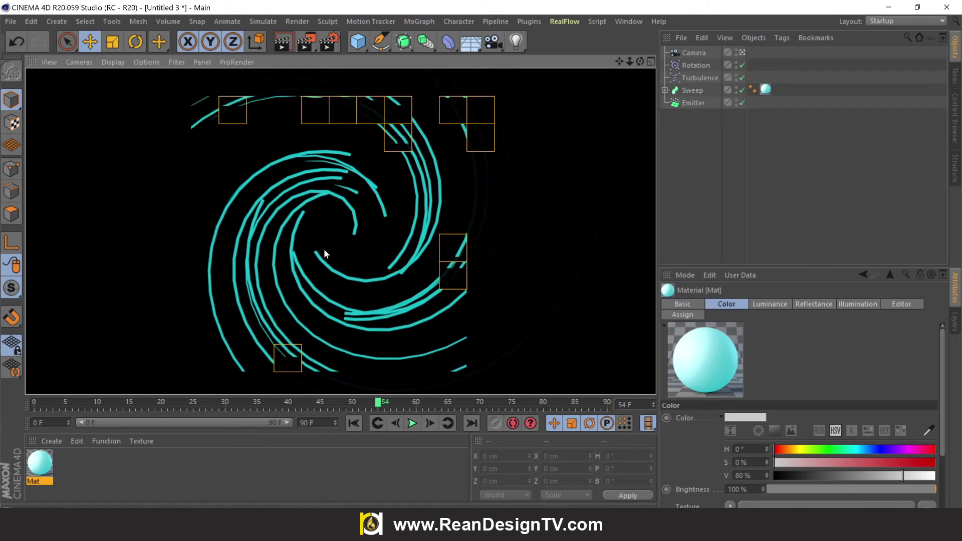
left_click(373, 246)
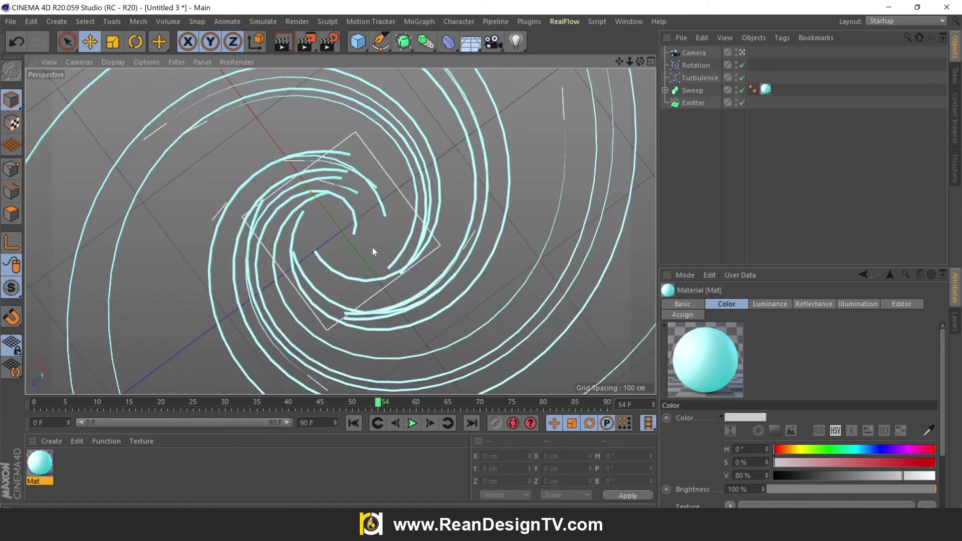
Step: Enable Glow on the Mat material with 5% inner strength and 30% outer strength
double_click(34, 464)
left_click(211, 330)
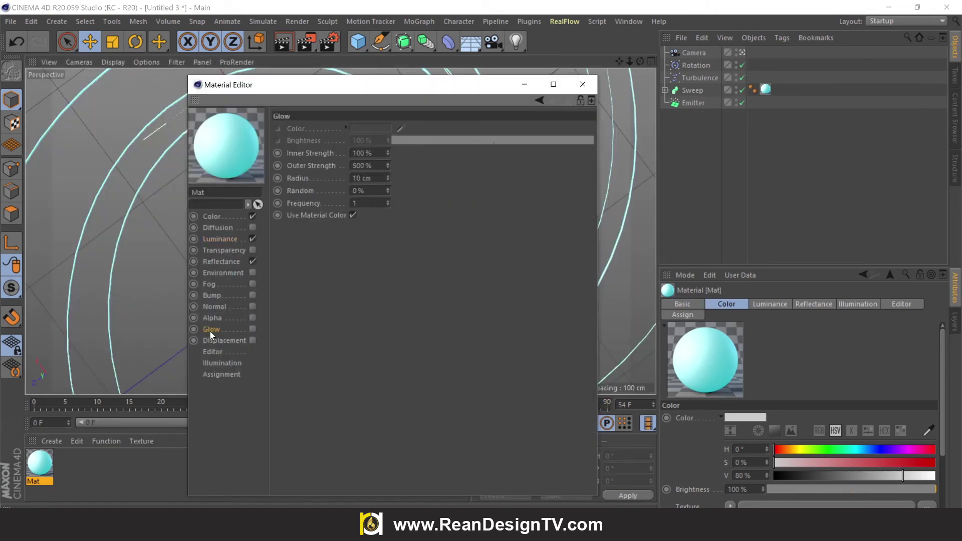
left_click(253, 329)
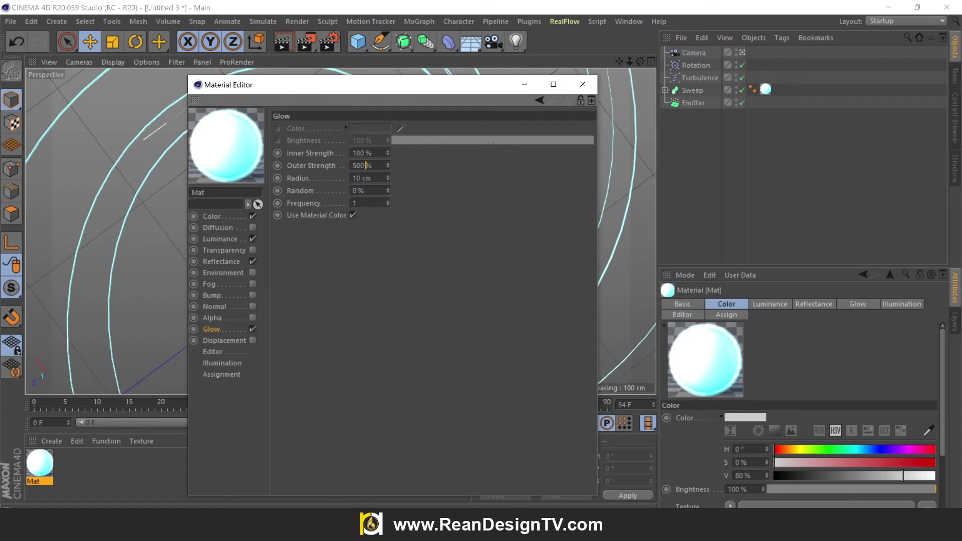
double_click(371, 153)
type("3")
type("0")
type("5")
key("Return")
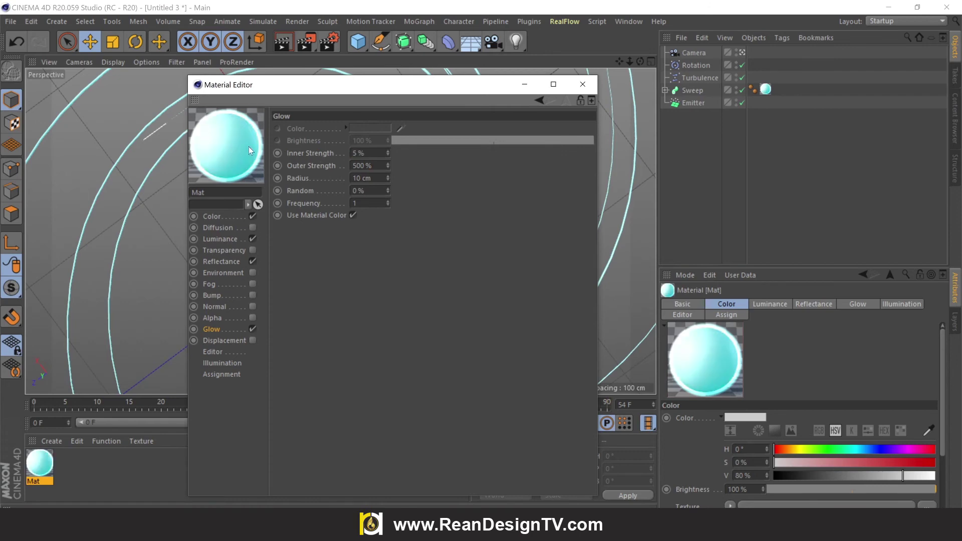
key("Tab")
type("3")
key("Return")
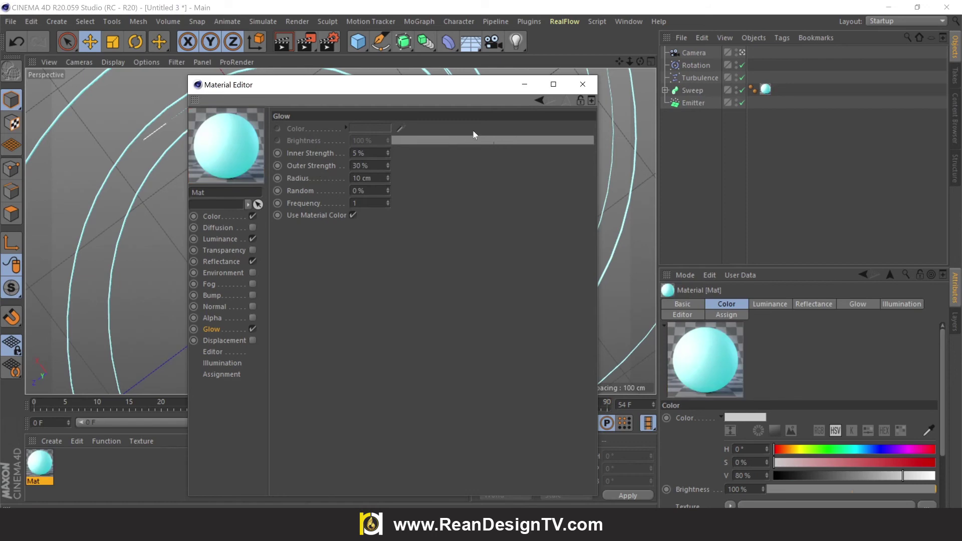
left_click(582, 85)
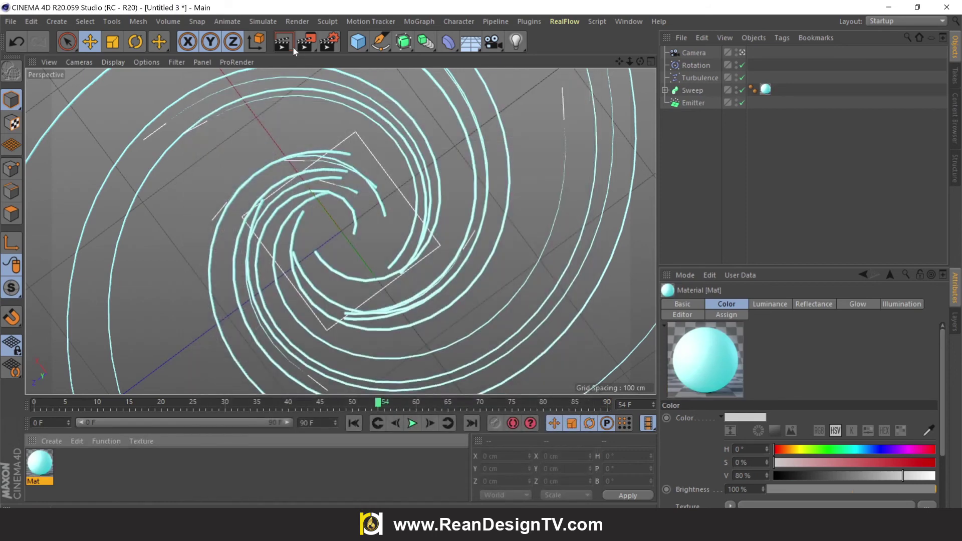
Step: Preview-render the view, then check the Object Glow entry in the Render Settings
left_click(287, 49)
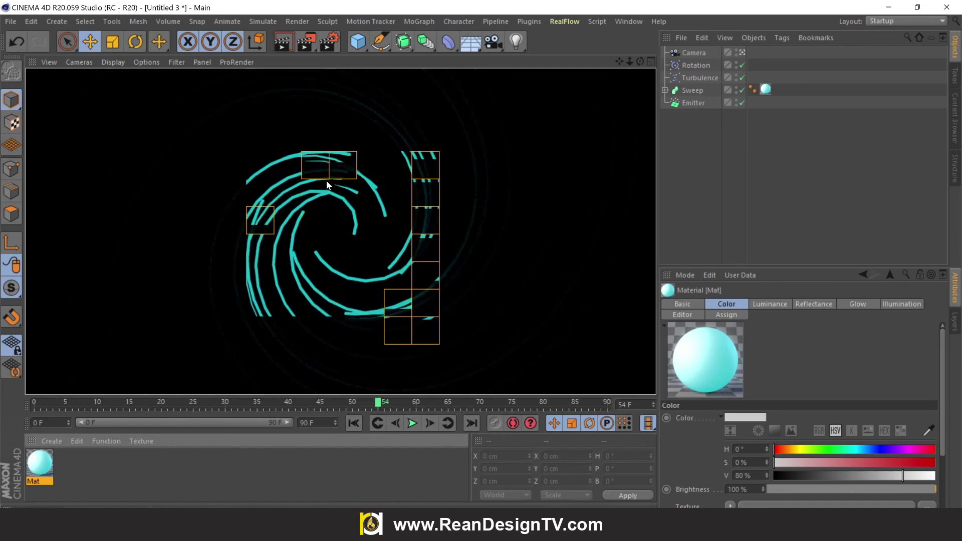
left_click(389, 205)
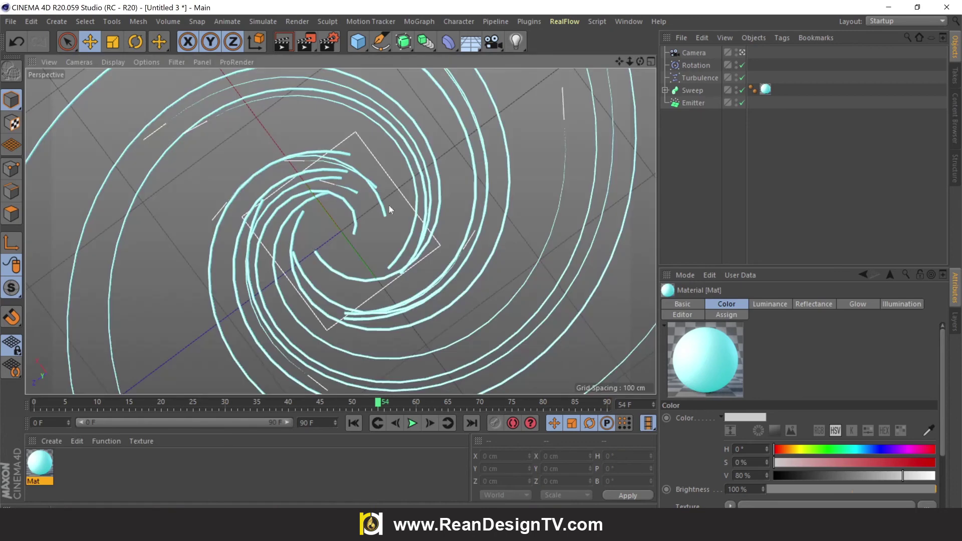
left_click(326, 45)
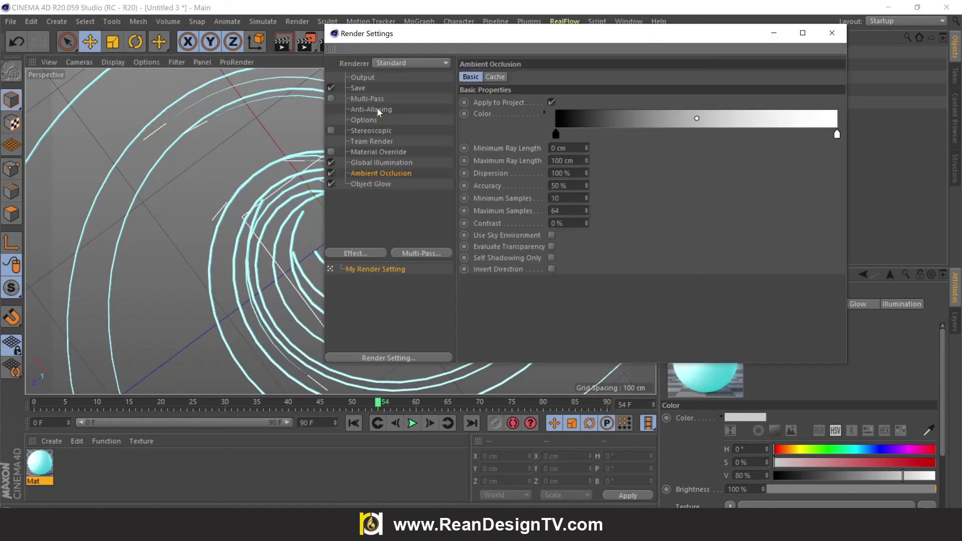
left_click(378, 184)
left_click(362, 250)
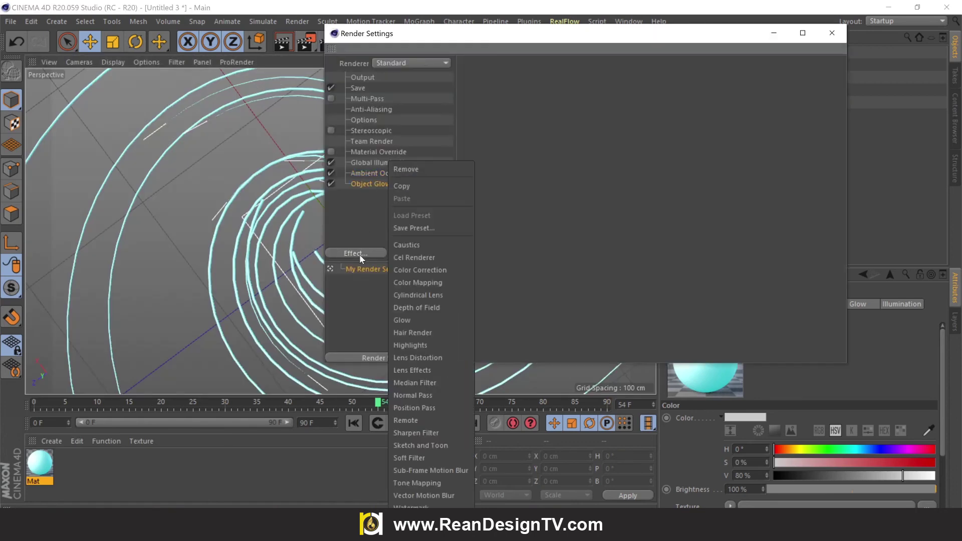
left_click(364, 210)
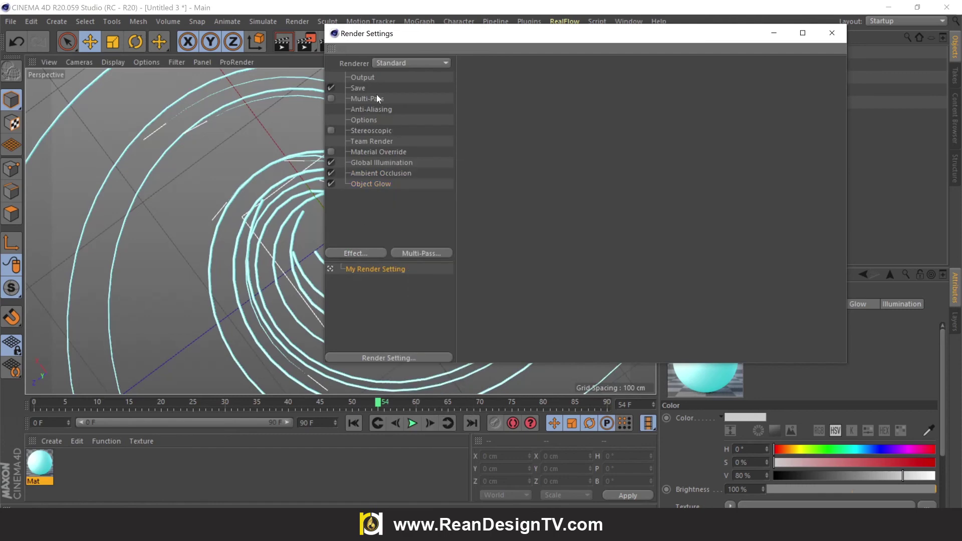
Step: Add a Glow post effect with its Glow Size set to 2%
left_click(365, 78)
left_click(365, 253)
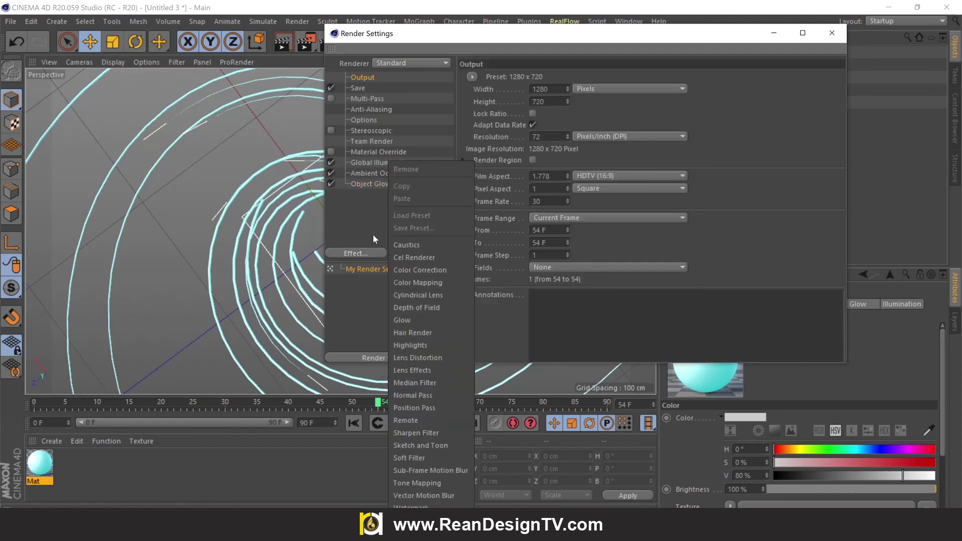
left_click(404, 320)
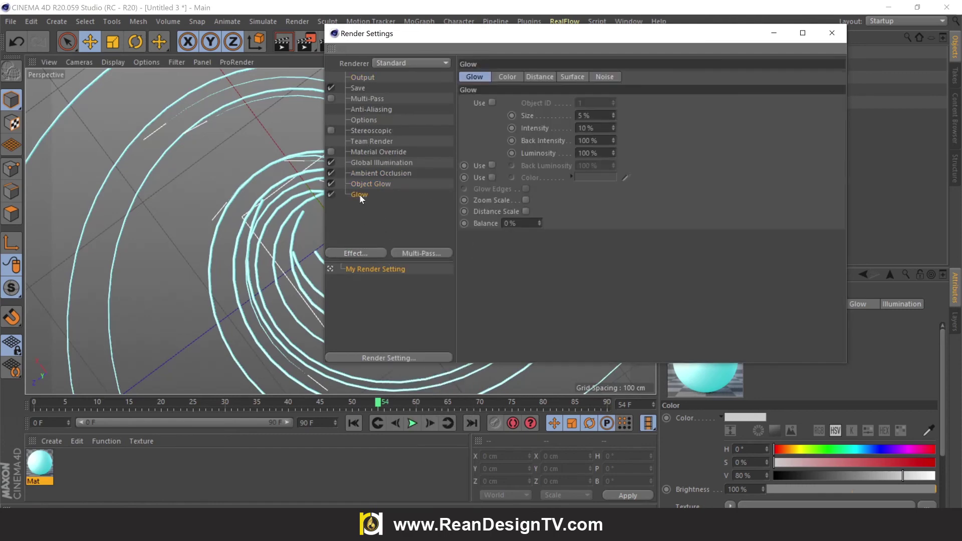
left_click(548, 116)
type("2")
key("Tab")
left_click(831, 33)
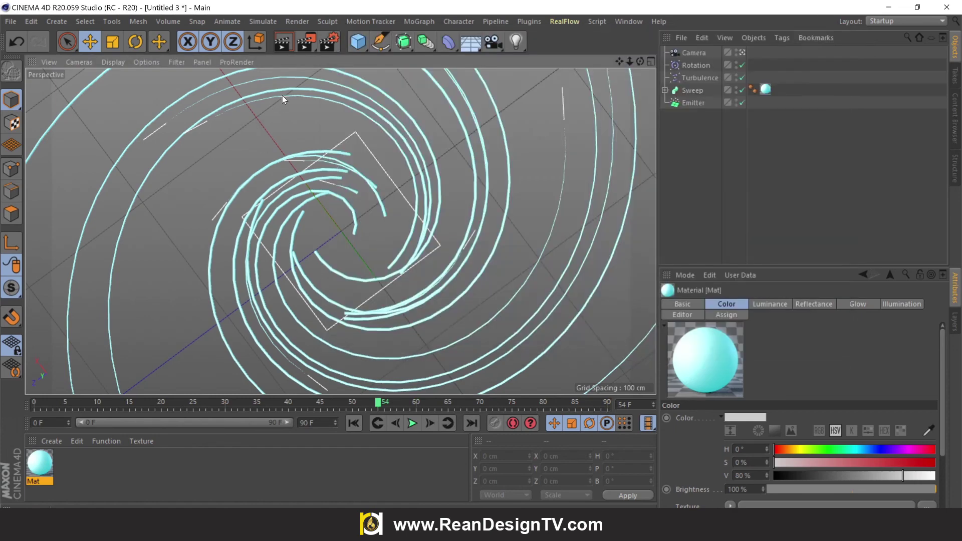
Step: Render the view twice with Ctrl+R to preview the glowing cyan spiral, then return to the first frame
key("ctrl+r")
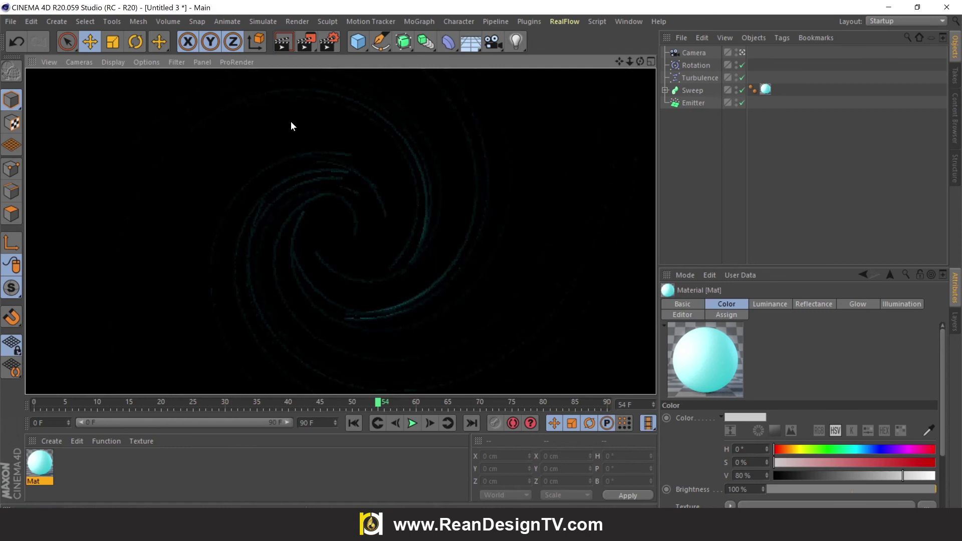
key("ctrl+r")
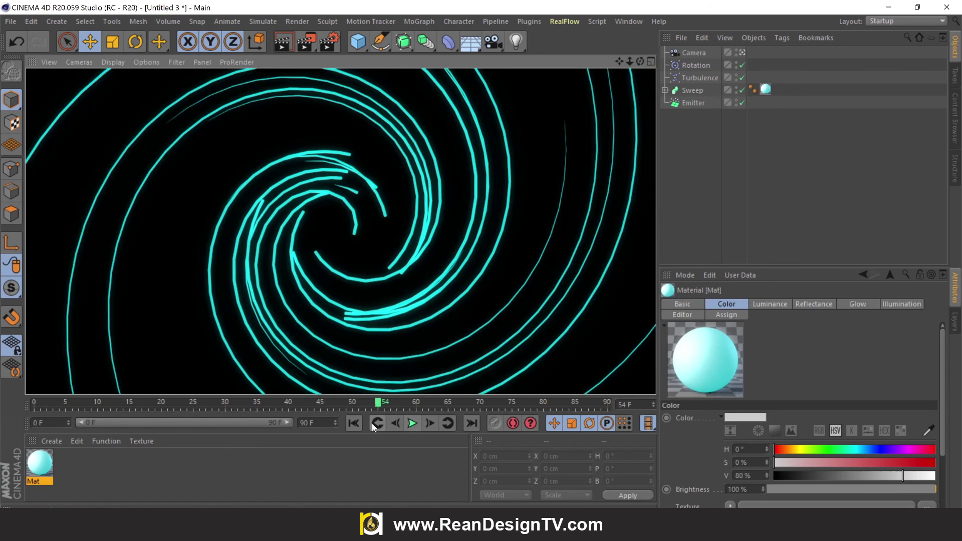
left_click(355, 423)
Step: Play the spiral animation with a test render in between, stop near frame 49, and reopen Render Settings
left_click(412, 423)
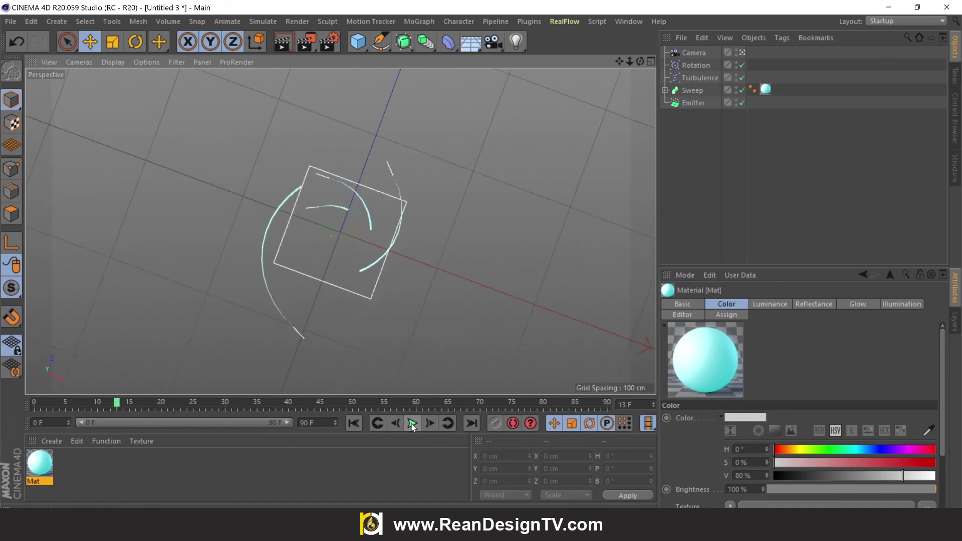
left_click(286, 44)
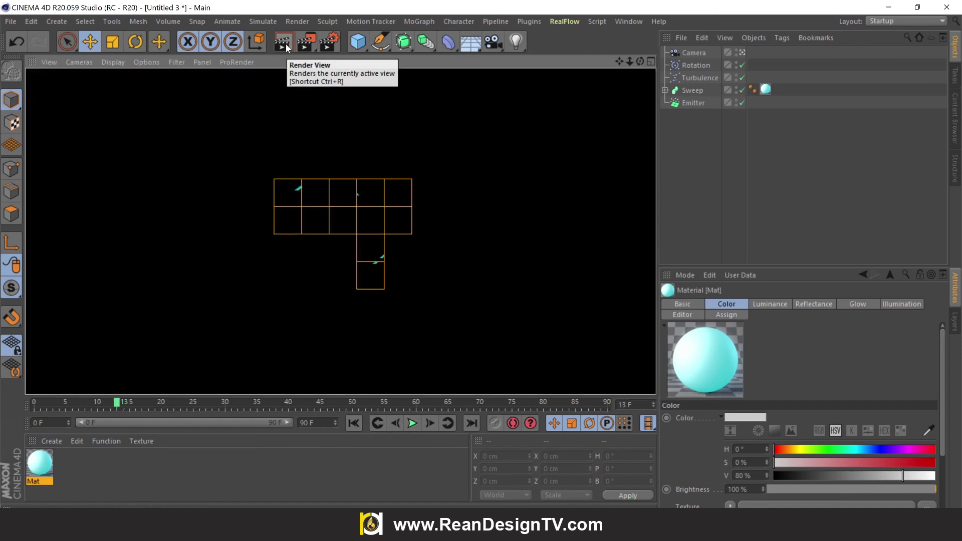
left_click(380, 330)
left_click(412, 423)
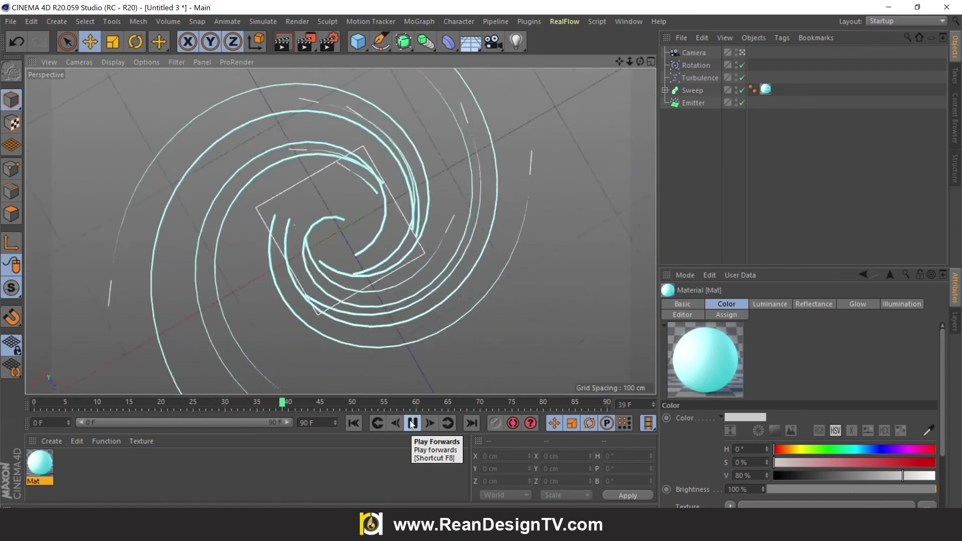
left_click(411, 422)
left_click(411, 424)
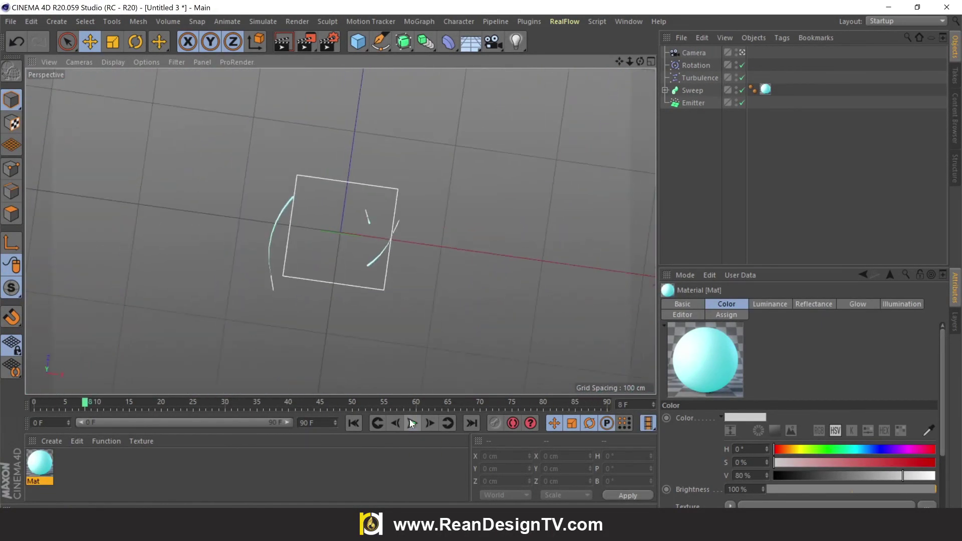
left_click(412, 424)
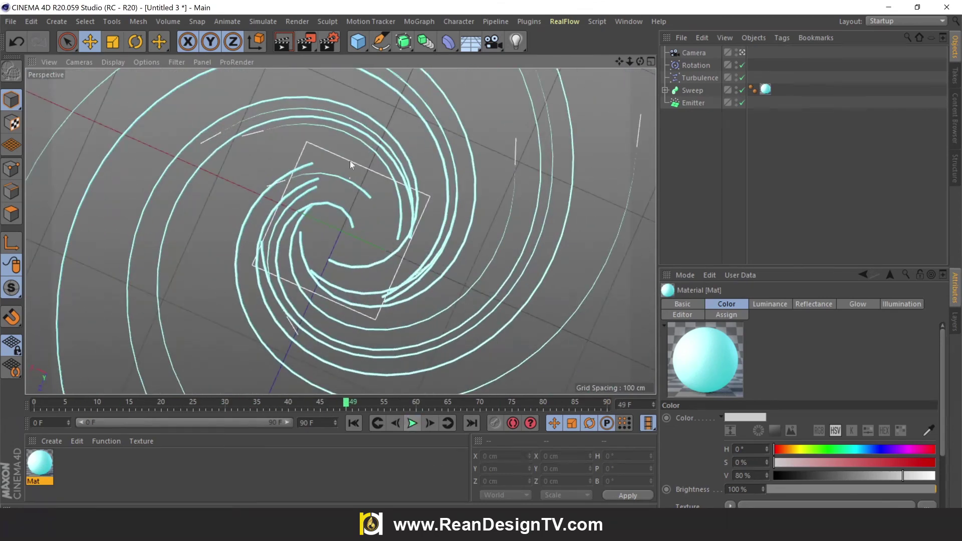
left_click(329, 45)
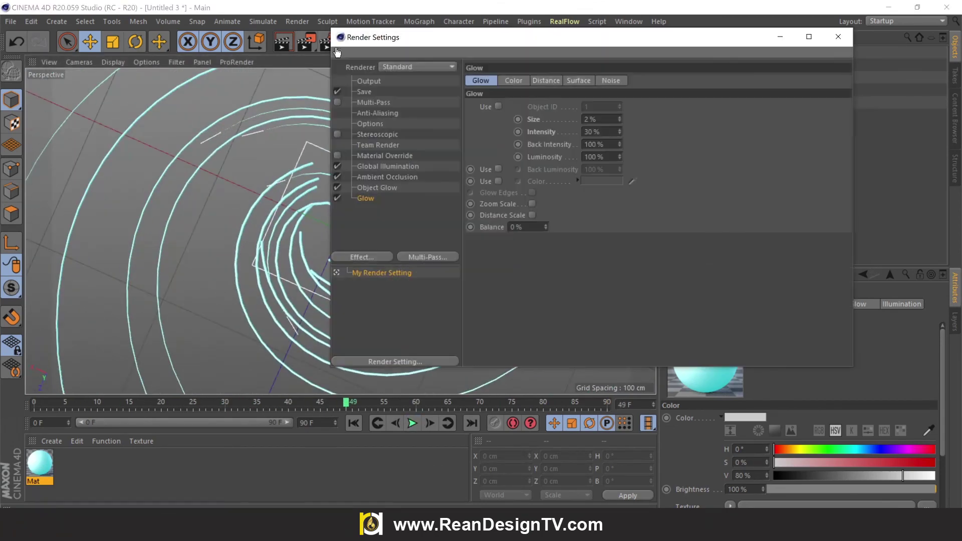
Step: Set the render Save format to MP4
left_click(369, 102)
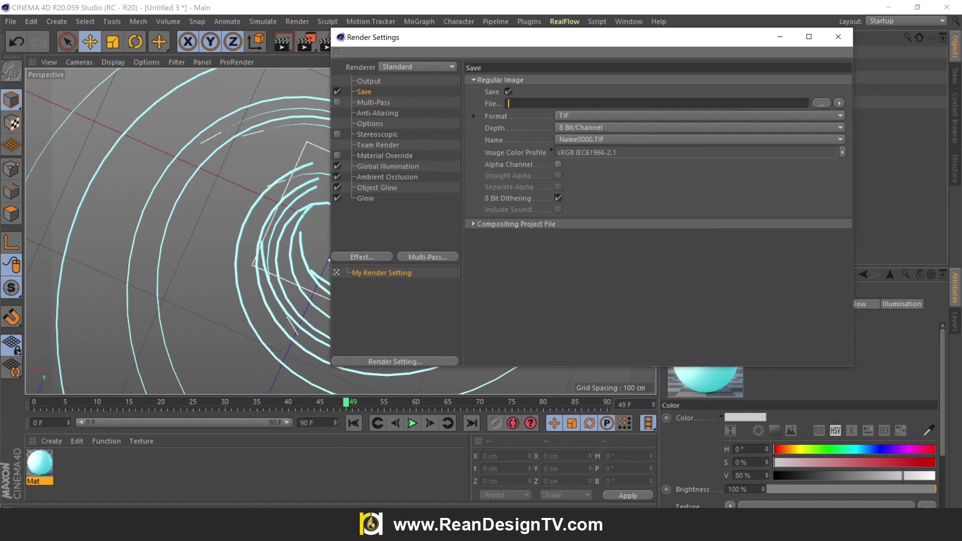
left_click(591, 116)
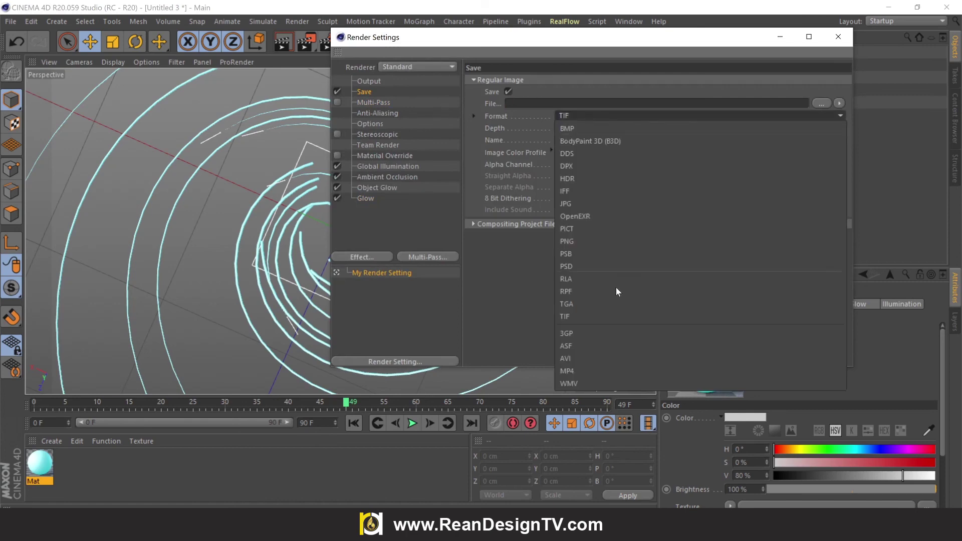
left_click(619, 371)
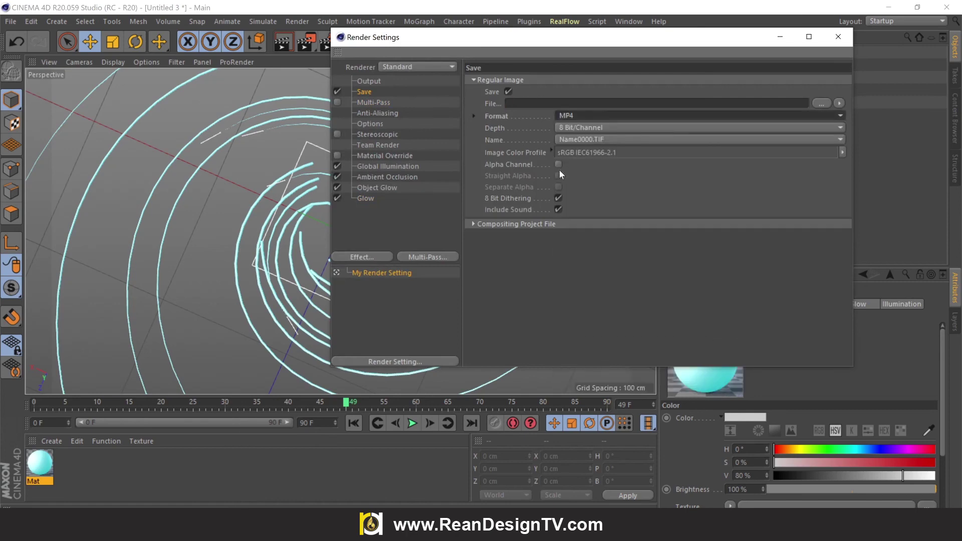
left_click(378, 103)
Step: Set the output frame range to All Frames (0–90), close Render Settings, and return to frame 0
left_click(374, 80)
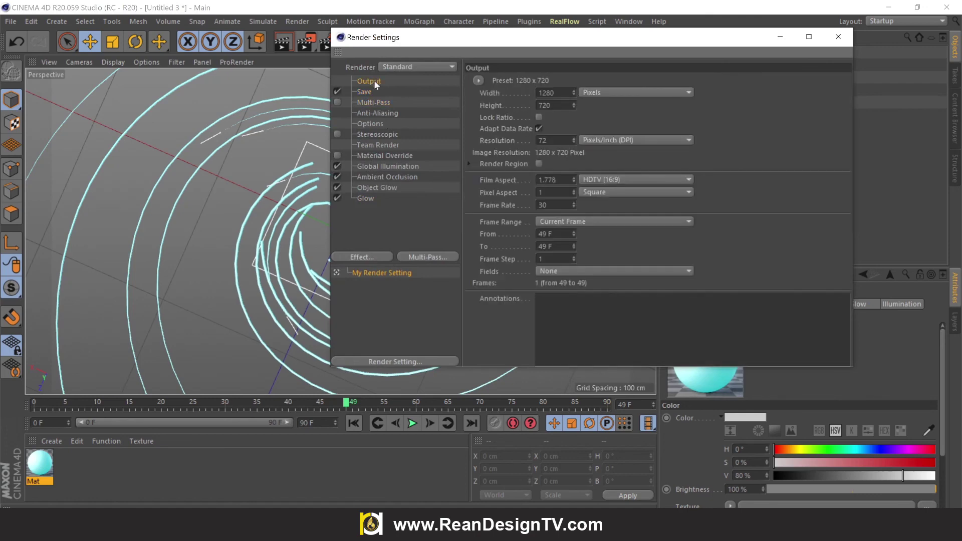
left_click(567, 221)
left_click(570, 258)
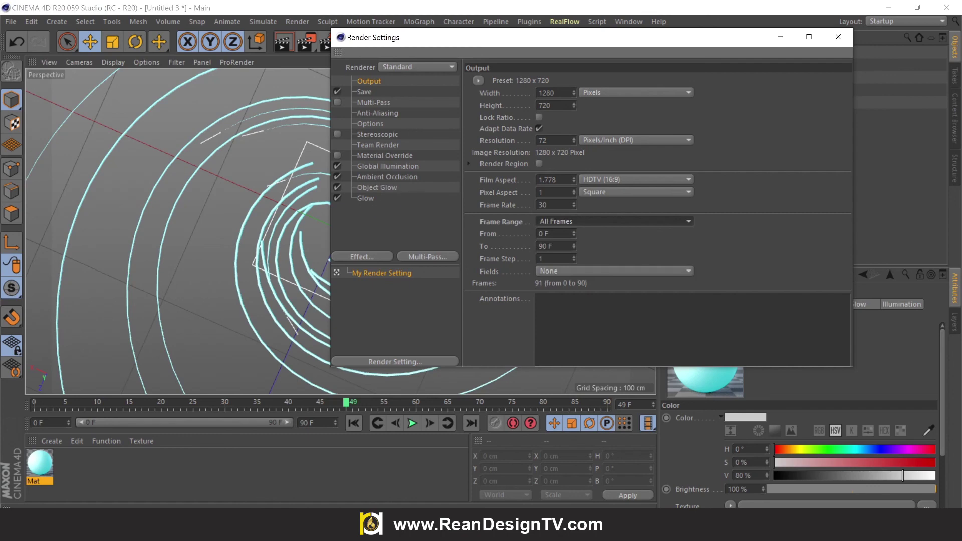
left_click(838, 37)
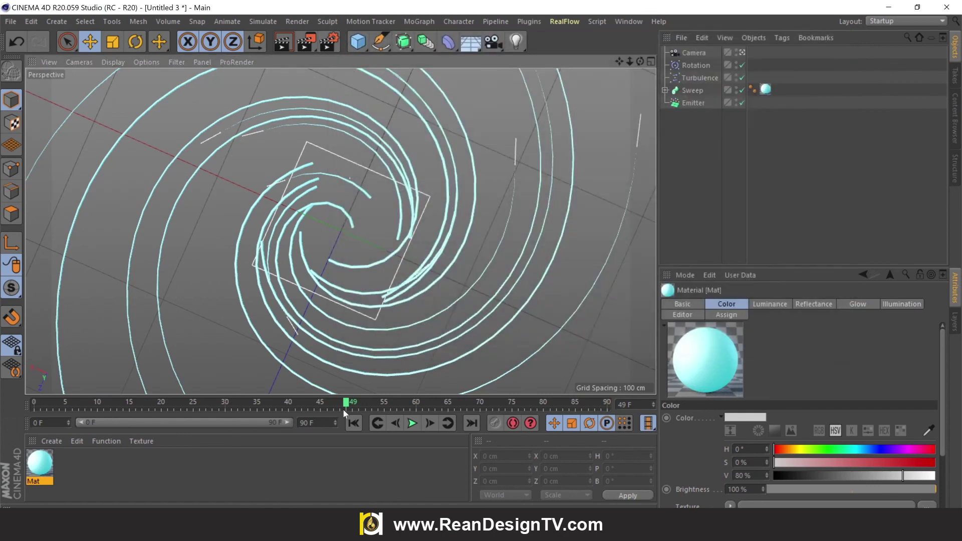
left_click(353, 423)
Step: Render the spiral animation to Picture Viewer without saving a file, then reposition the viewer window
left_click(308, 44)
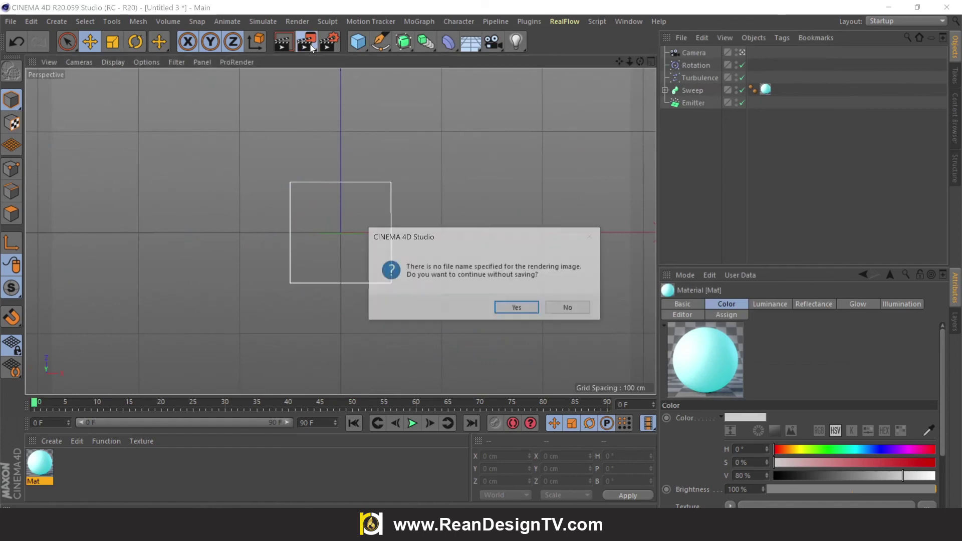
left_click(527, 308)
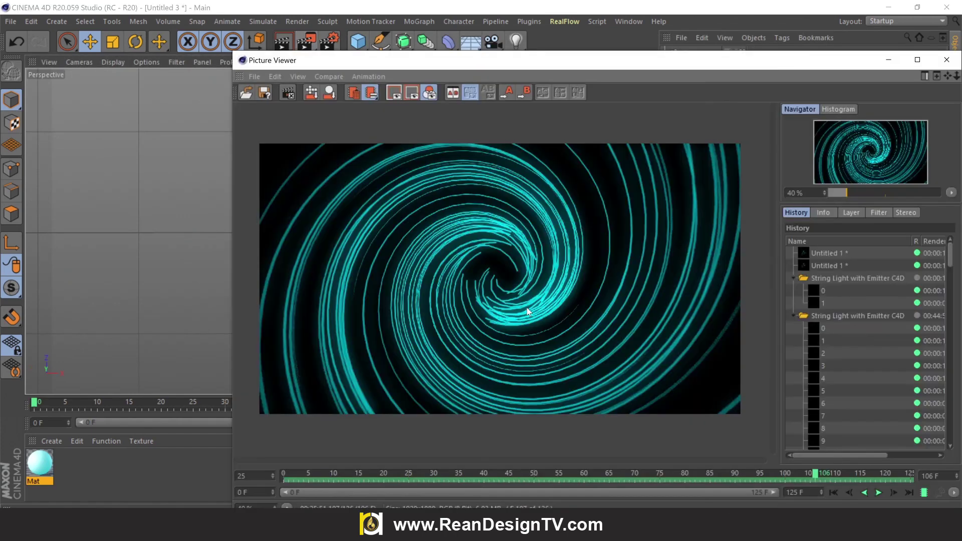
left_click_drag(466, 70, 300, 29)
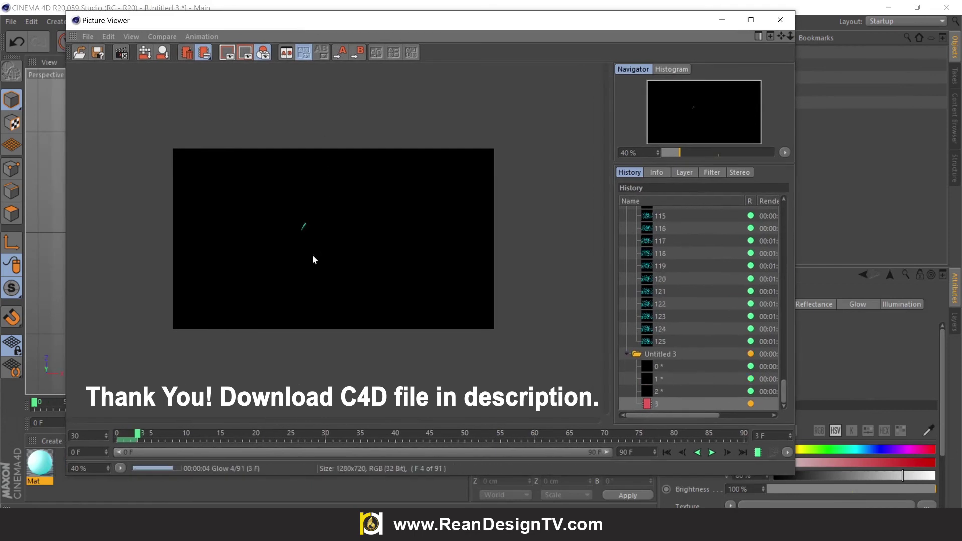